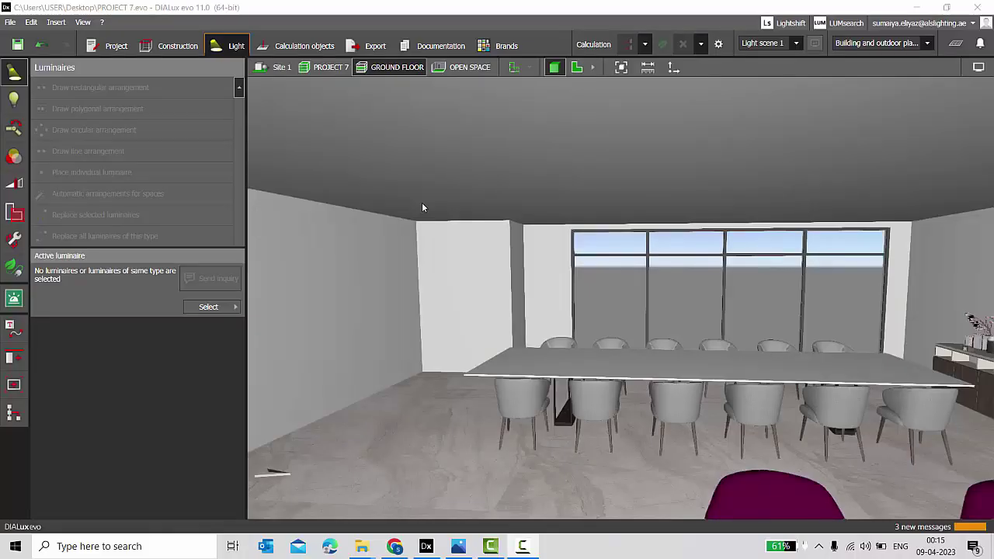
pyautogui.scroll(1, 586, 207)
pyautogui.scroll(-2, 586, 208)
pyautogui.moveTo(682, 248); pyautogui.dragTo(783, 294)
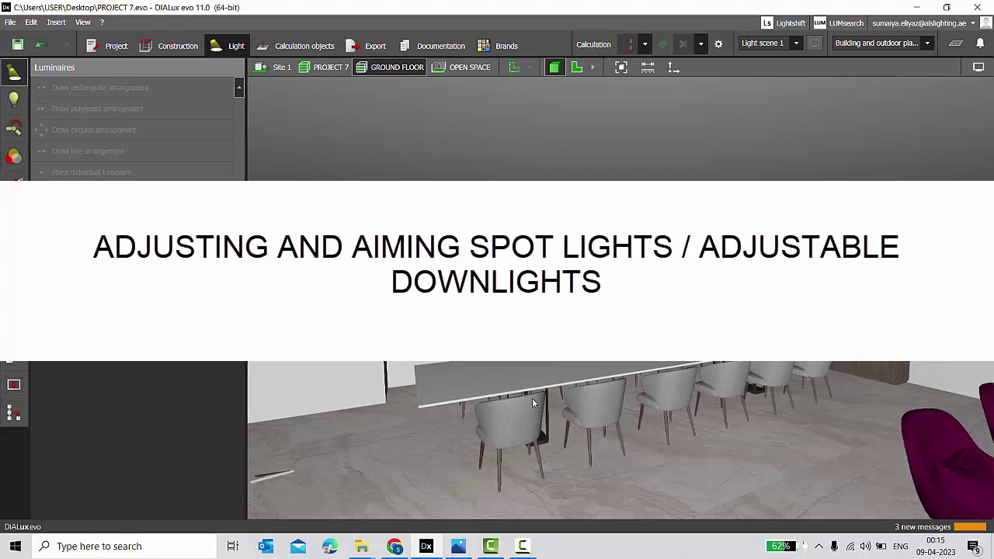
# Switch to the WhatsApp image in the photo viewer and read the spotlight-aiming question, then examine the attached room rendering.
pyautogui.click(459, 546)
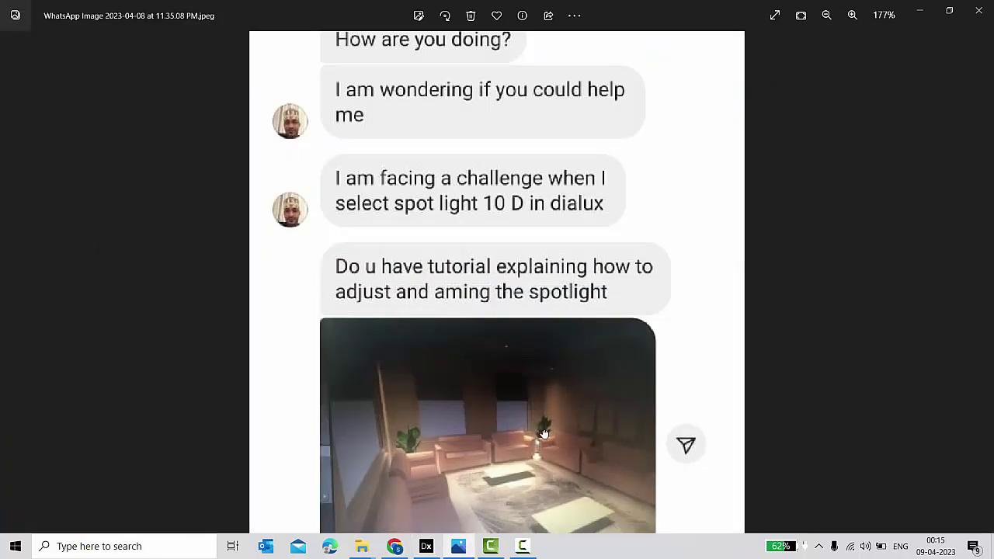
pyautogui.moveTo(552, 370); pyautogui.dragTo(553, 396)
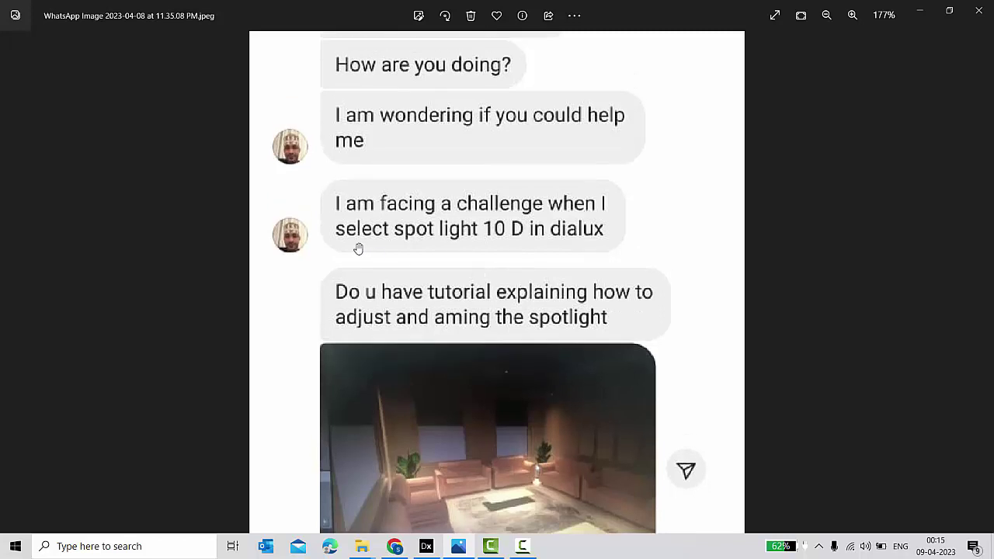
pyautogui.scroll(2, 358, 248)
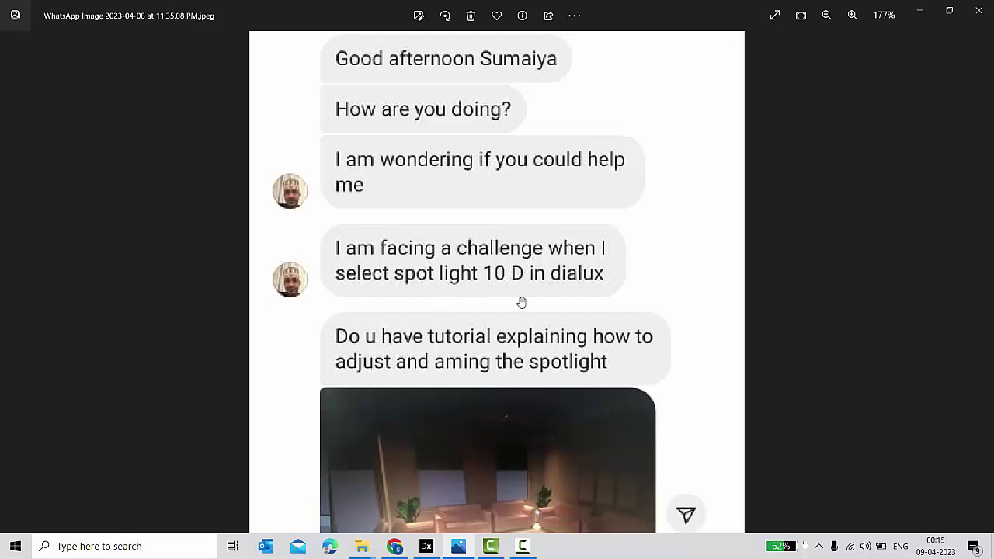
pyautogui.scroll(-1, 528, 288)
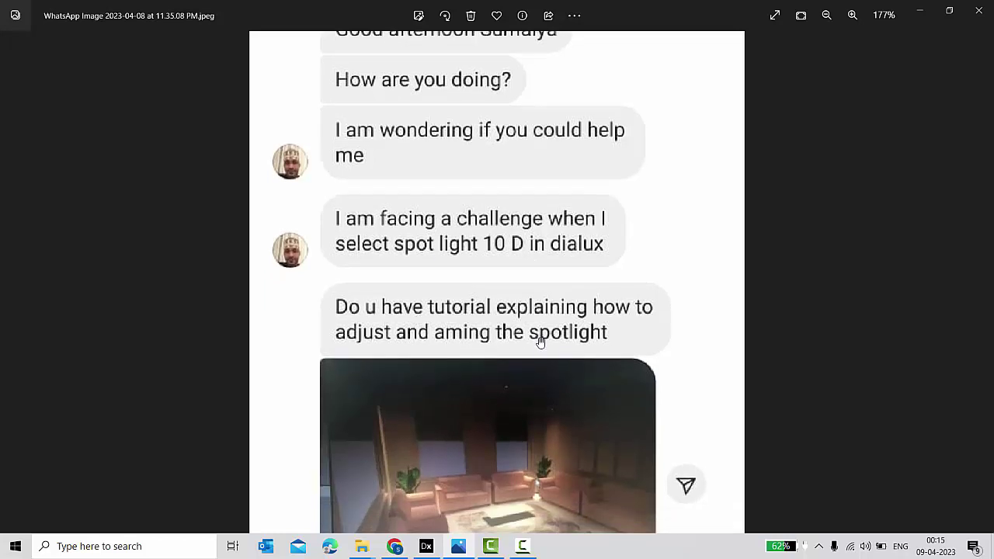
pyautogui.scroll(-1, 534, 302)
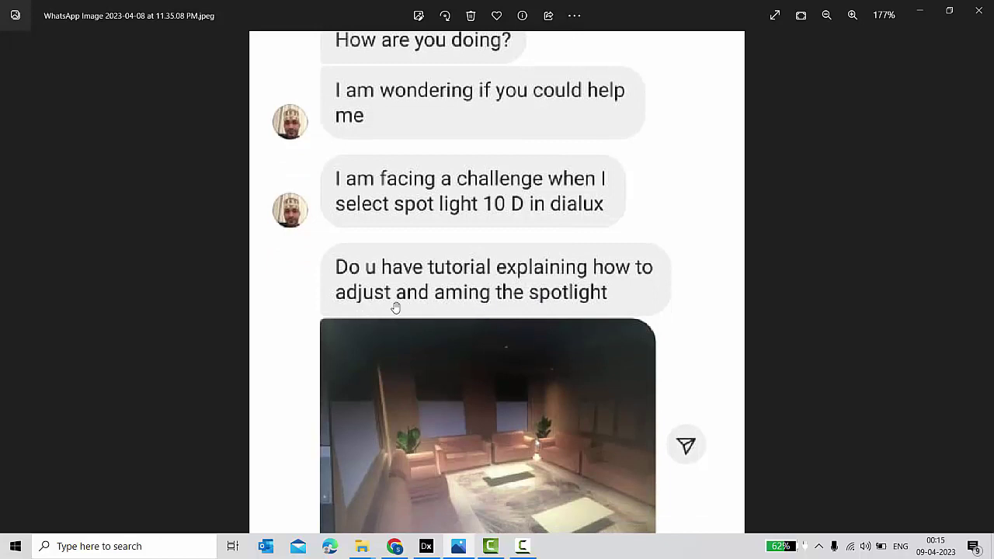
pyautogui.scroll(-2, 508, 311)
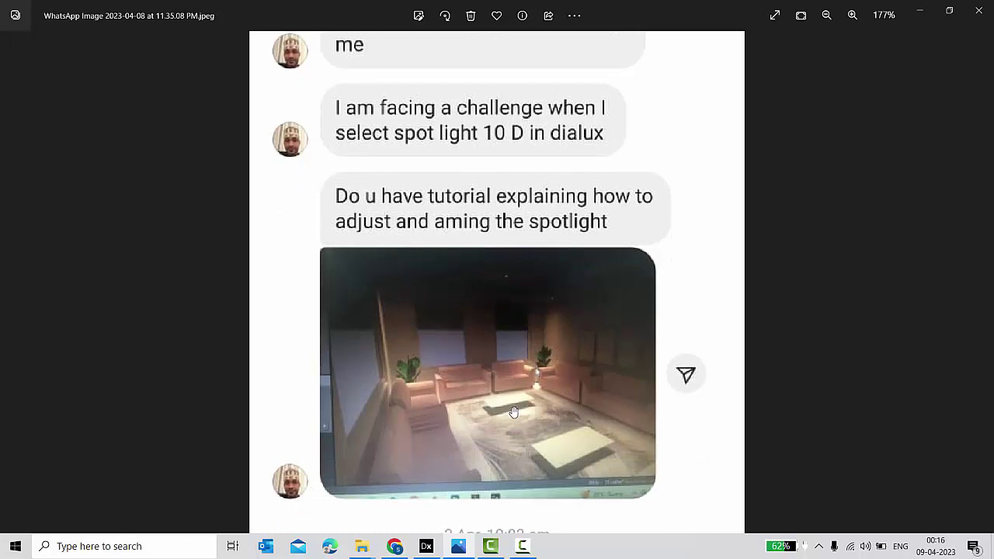
pyautogui.scroll(2, 513, 411)
pyautogui.moveTo(513, 410); pyautogui.dragTo(509, 370)
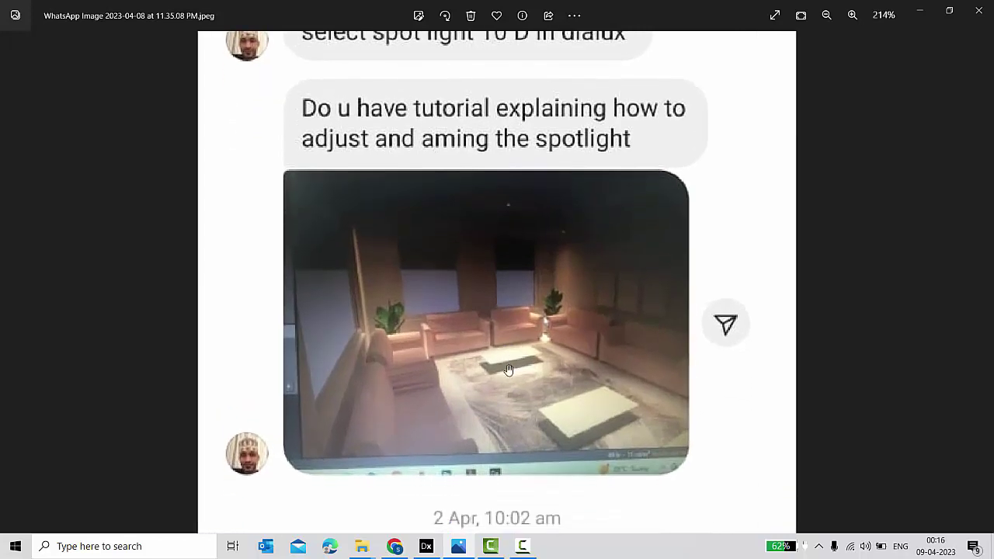
pyautogui.scroll(1, 508, 370)
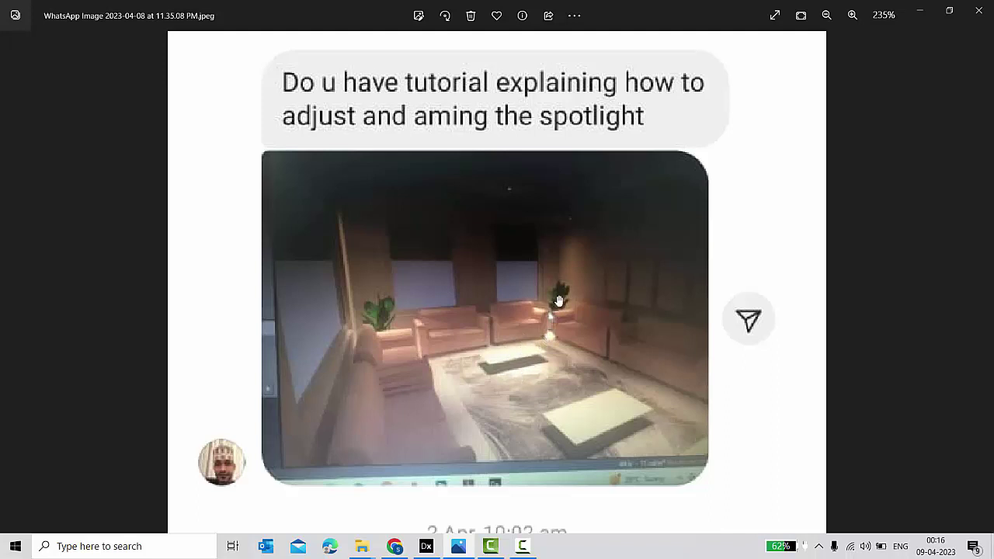
pyautogui.scroll(-1, 559, 300)
pyautogui.scroll(1, 526, 274)
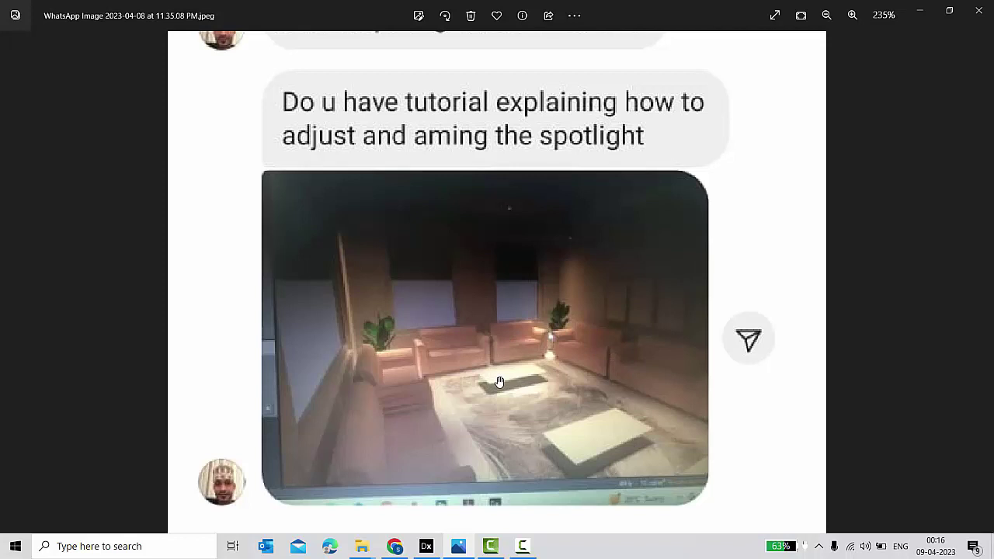
pyautogui.scroll(-1, 499, 382)
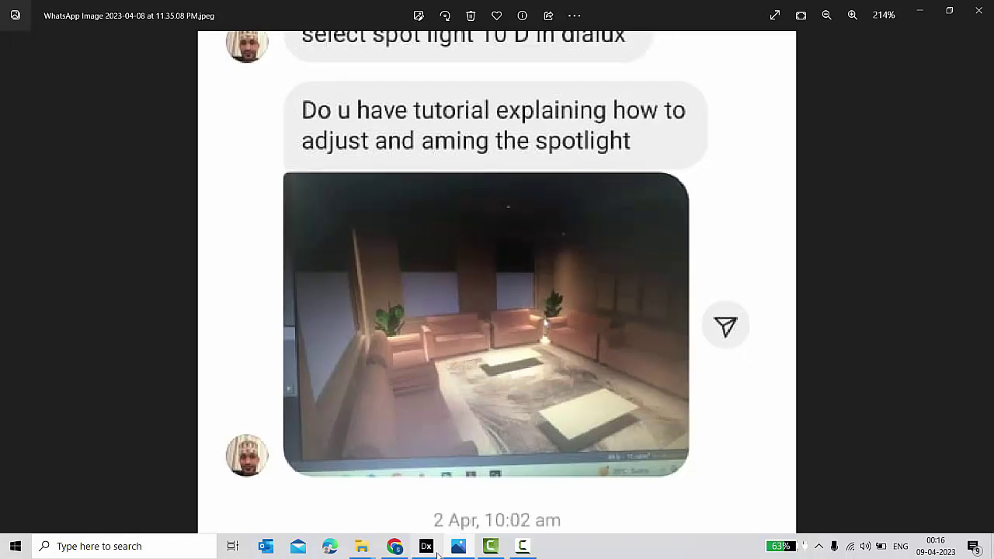
# Switch back to DIALux evo, look around the dining and seating areas, and show the ground floor in plan view at the dining table.
pyautogui.click(429, 548)
pyautogui.scroll(-1, 505, 344)
pyautogui.scroll(2, 674, 372)
pyautogui.moveTo(674, 373); pyautogui.dragTo(488, 347)
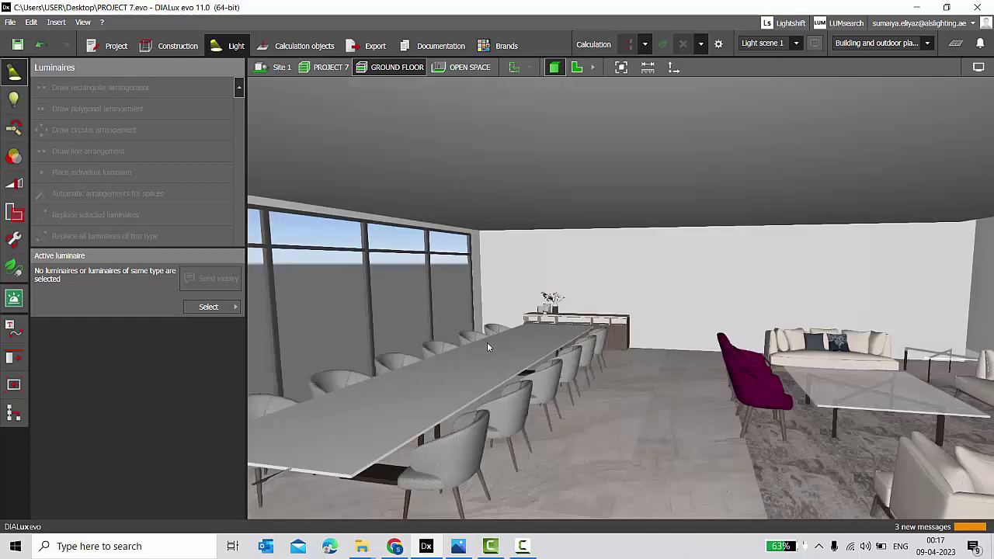
pyautogui.moveTo(828, 376); pyautogui.dragTo(836, 373)
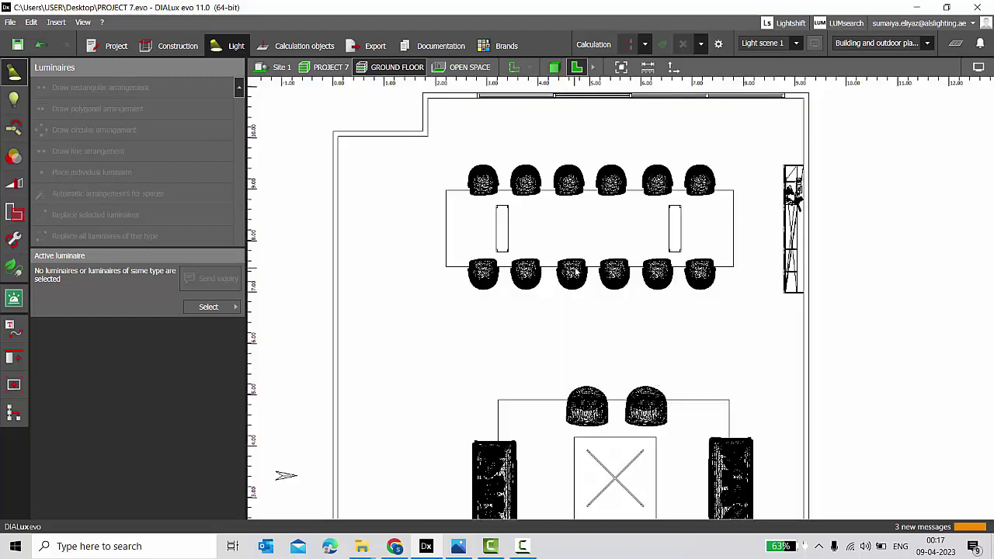
pyautogui.scroll(1, 577, 270)
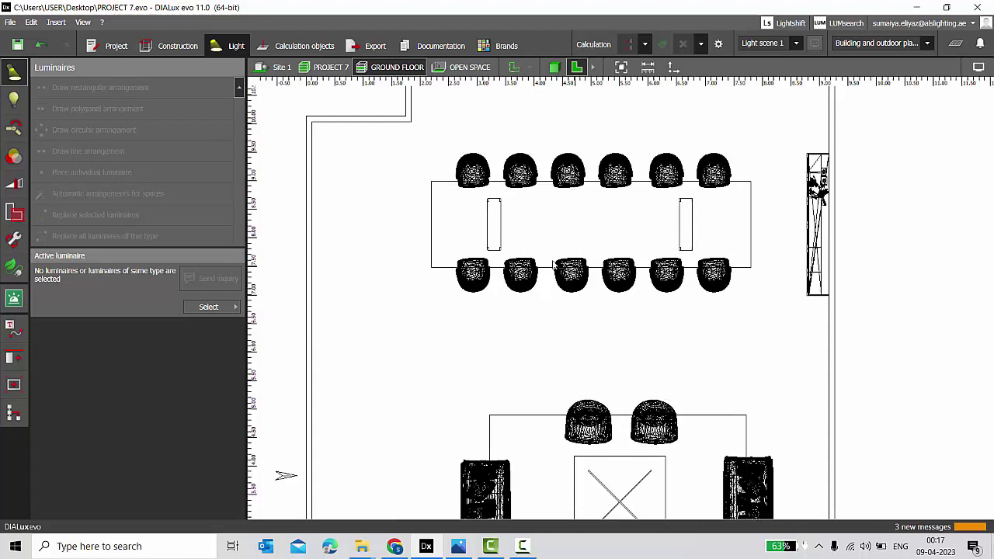
pyautogui.scroll(-4, 498, 186)
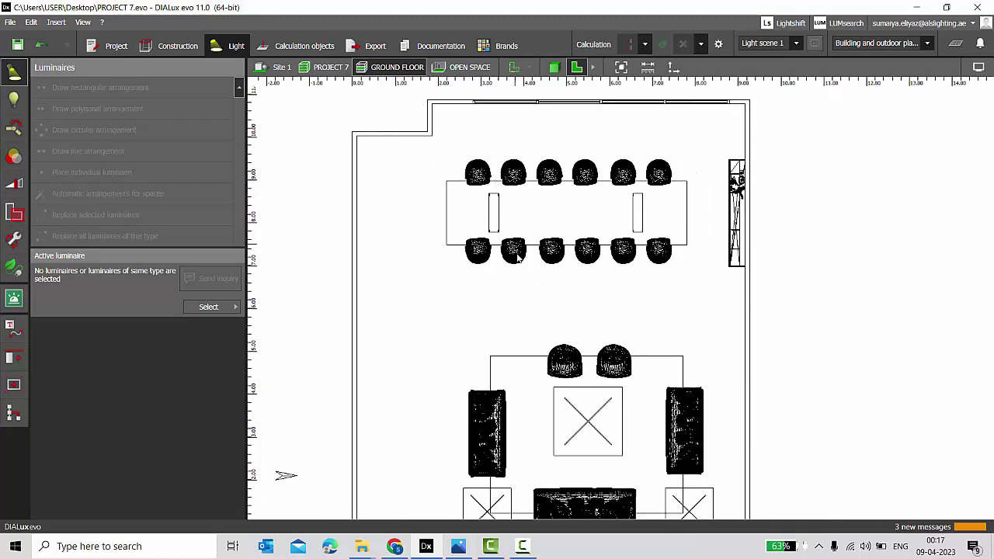
pyautogui.scroll(3, 546, 130)
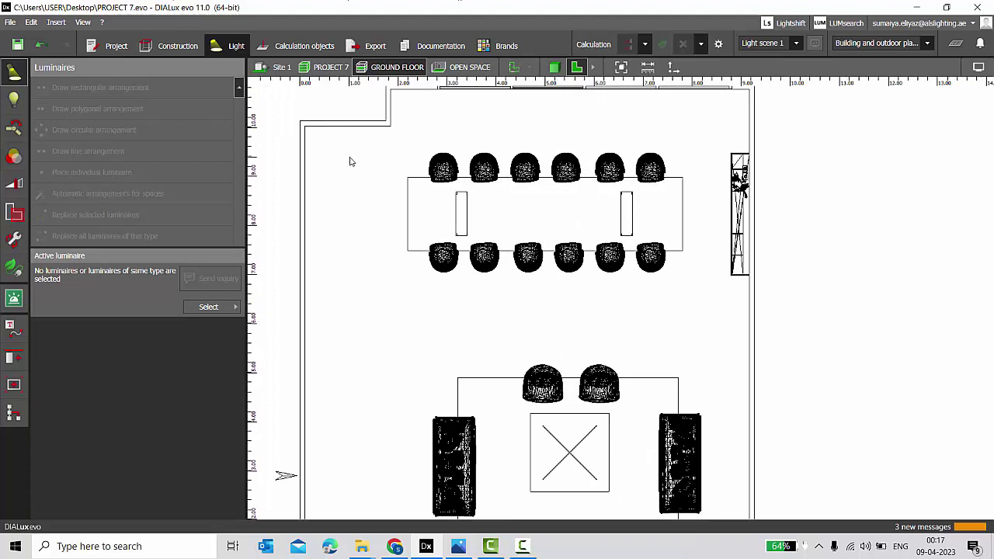
pyautogui.scroll(2, 376, 216)
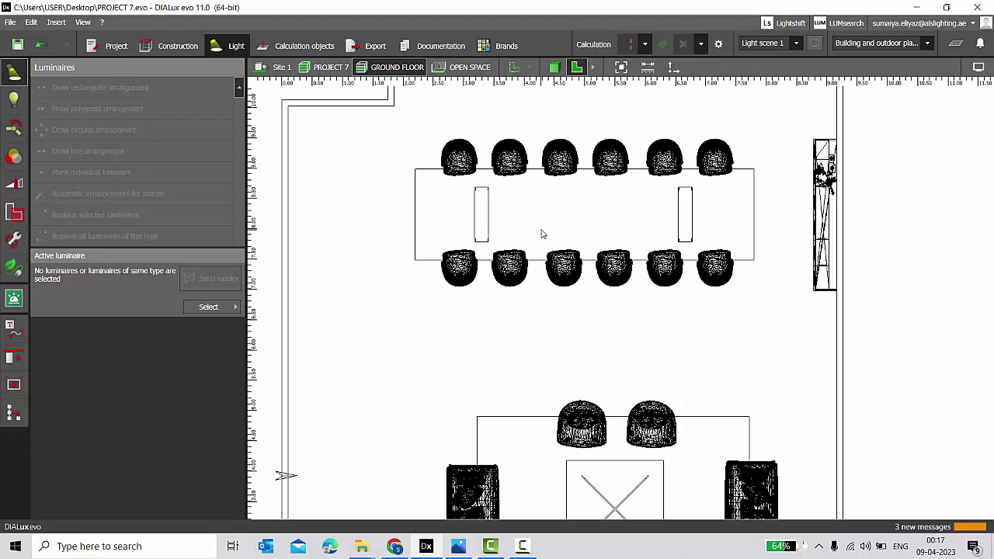
# Switch to the Zumtobel MICROS page in Chrome and open the datasheet of the MICROS2 R68 800-930 LDO WFL-DWH WH luminaire.
pyautogui.click(395, 546)
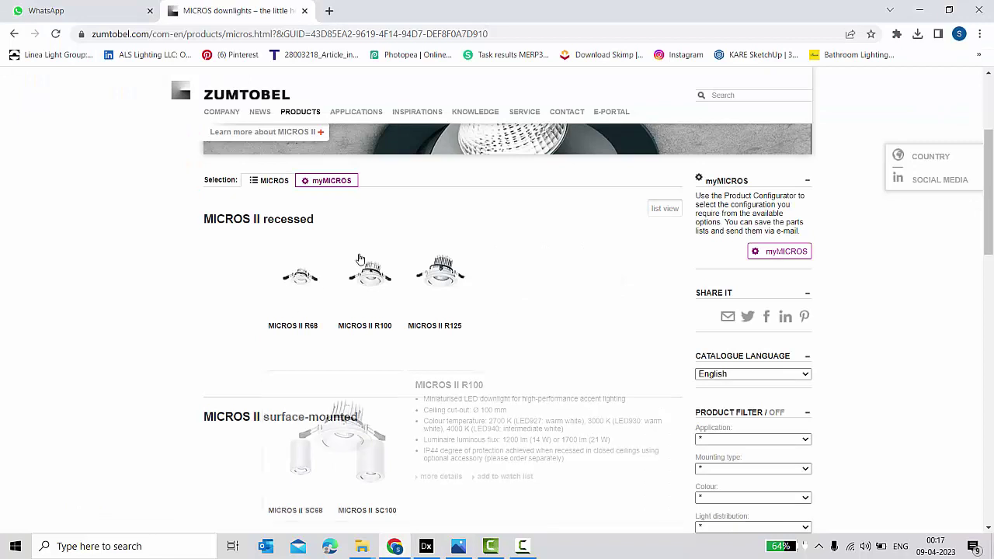
pyautogui.scroll(-1, 398, 331)
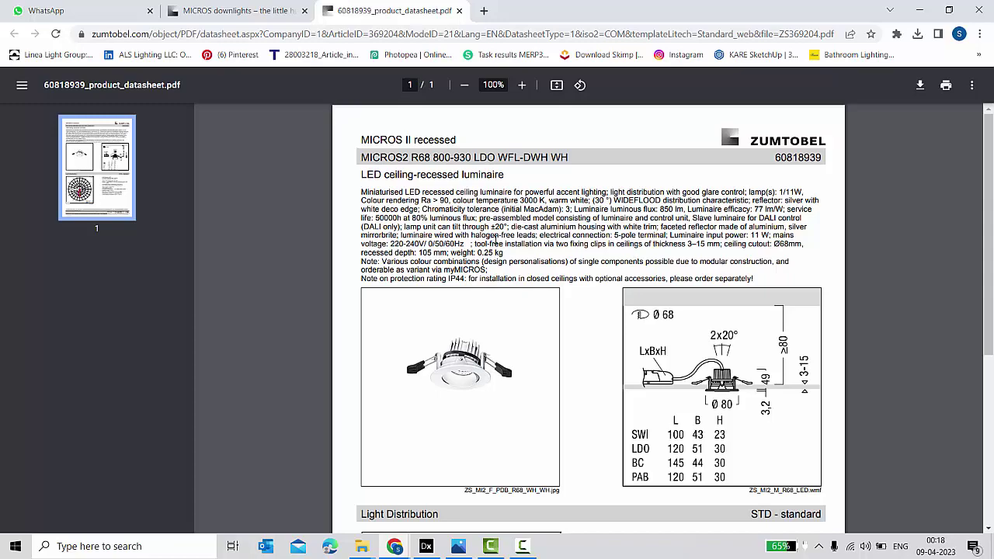
pyautogui.keyDown('ctrl'); pyautogui.scroll(4, 495, 241); pyautogui.keyUp('ctrl')
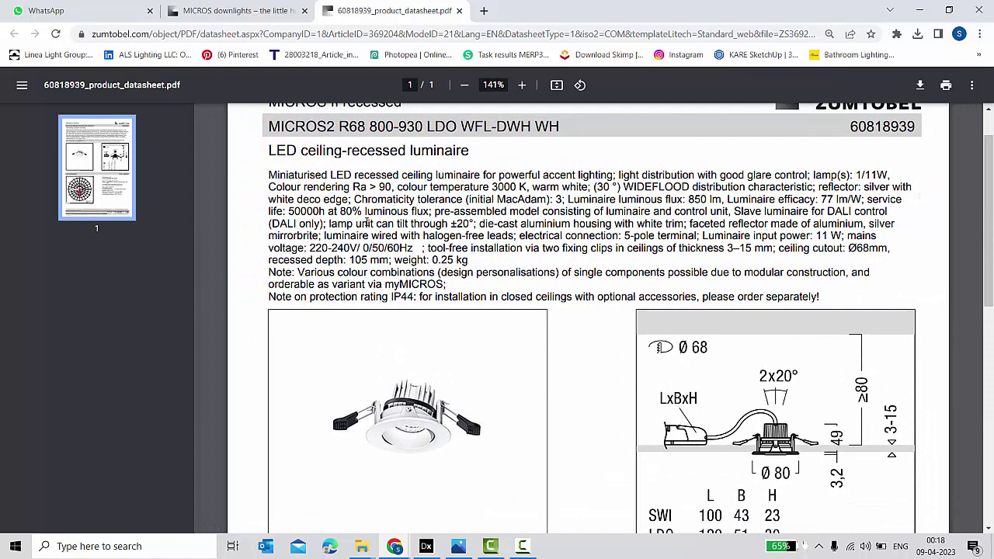
# Search the datasheet for "tilt" and highlight the passage stating how far the lamp unit can tilt.
pyautogui.hotkey('ctrl', 'f')
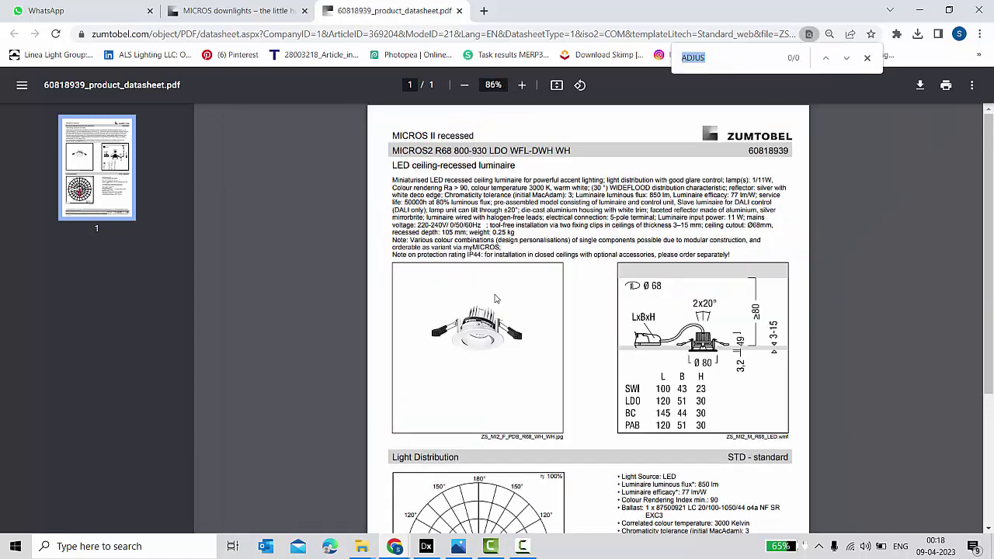
pyautogui.write('tilt')
pyautogui.keyDown('ctrl'); pyautogui.scroll(6, 517, 203); pyautogui.keyUp('ctrl')
pyautogui.keyDown('ctrl'); pyautogui.scroll(-3, 388, 250); pyautogui.keyUp('ctrl')
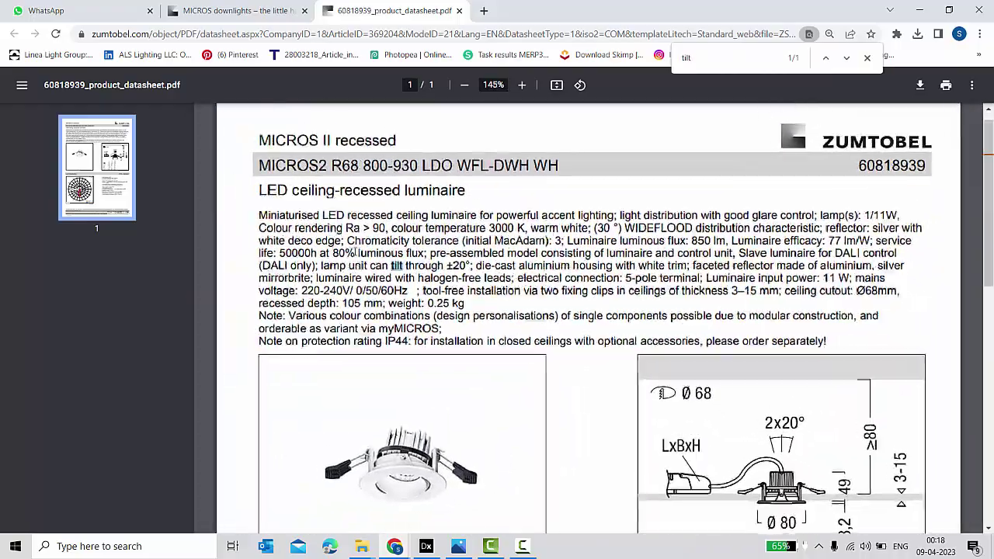
pyautogui.click(376, 271)
pyautogui.moveTo(368, 203); pyautogui.dragTo(460, 199)
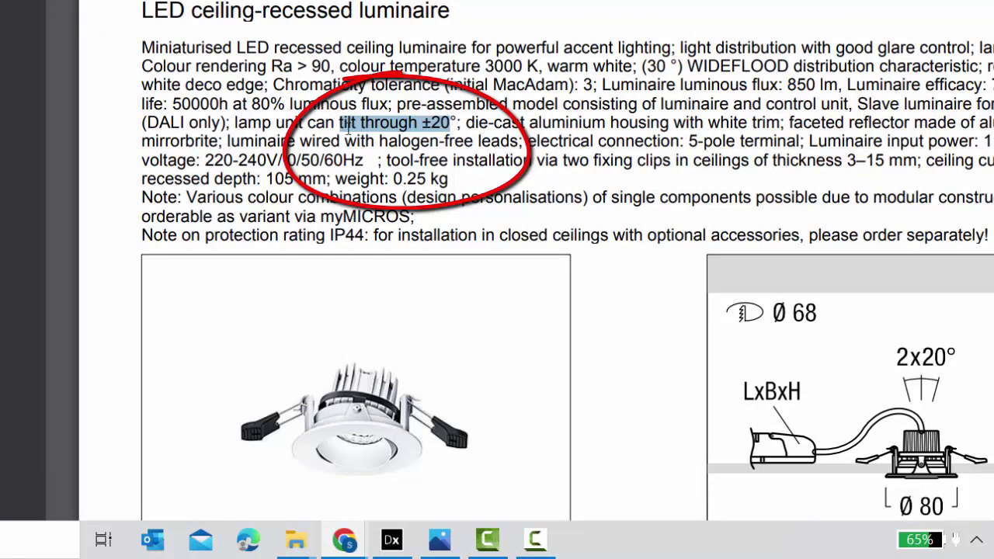
pyautogui.click(279, 129)
pyautogui.moveTo(228, 121); pyautogui.dragTo(453, 124)
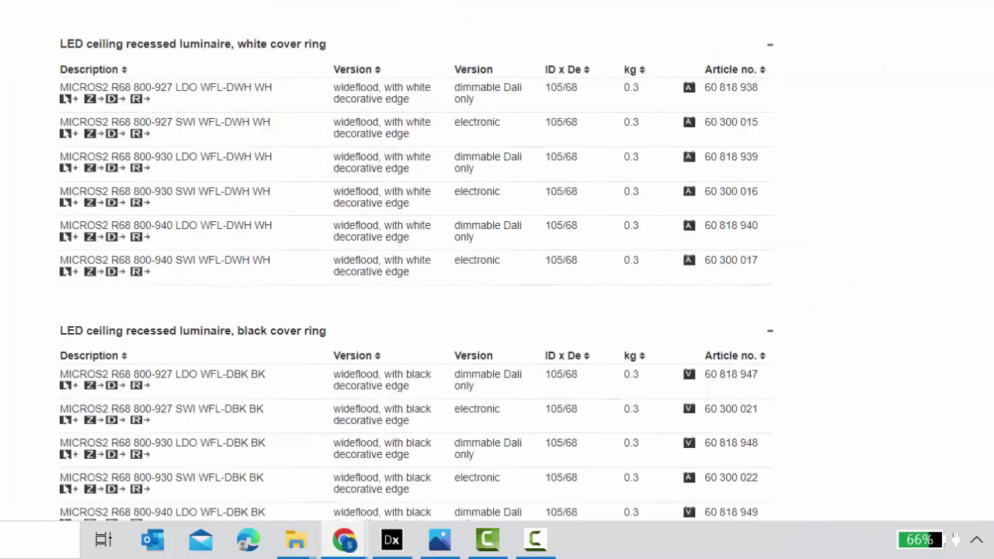
# Download the DIALux file of the MICROS2 R68 800-930 LDO WFL-DWH WH and load 369204 (3) as a luminaire in DIALux evo.
pyautogui.click(329, 140)
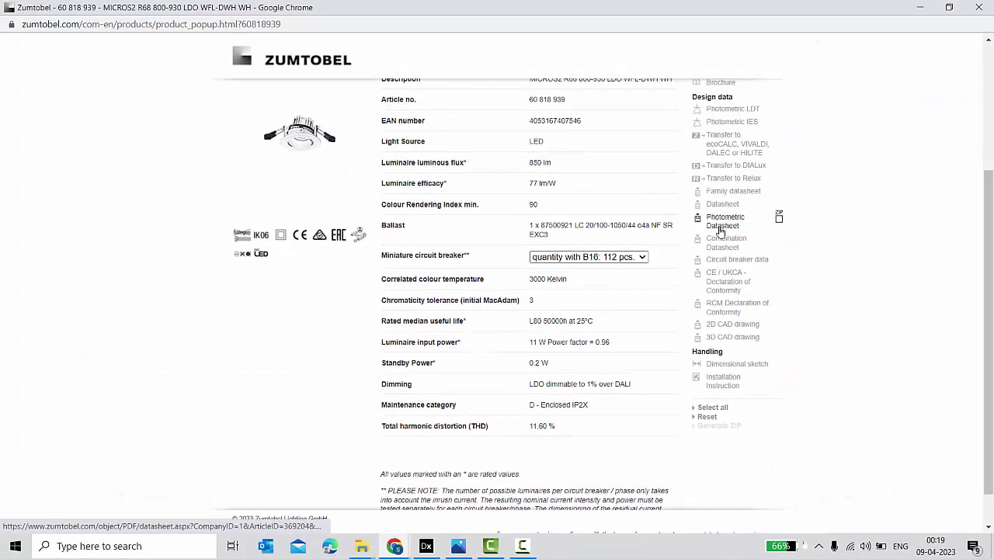
pyautogui.click(738, 166)
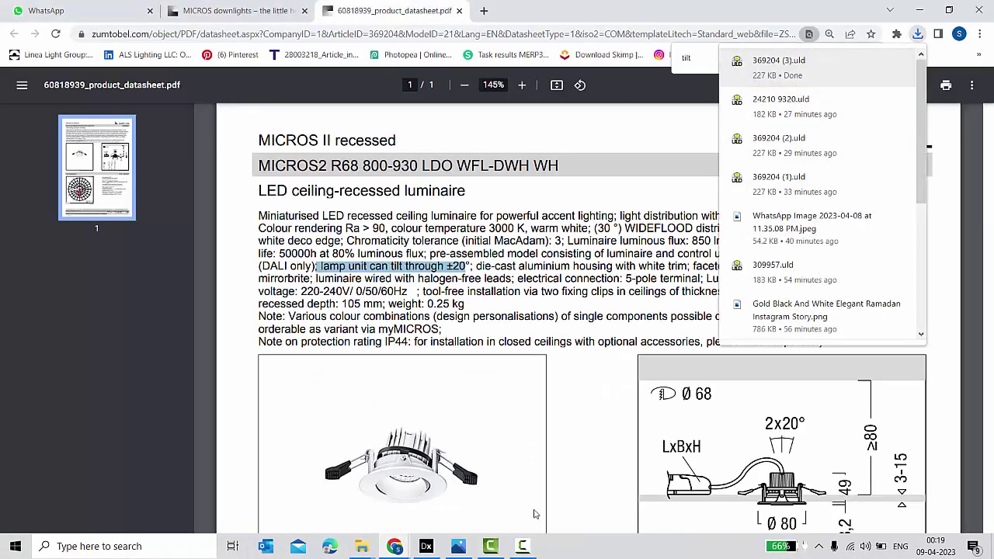
pyautogui.click(427, 548)
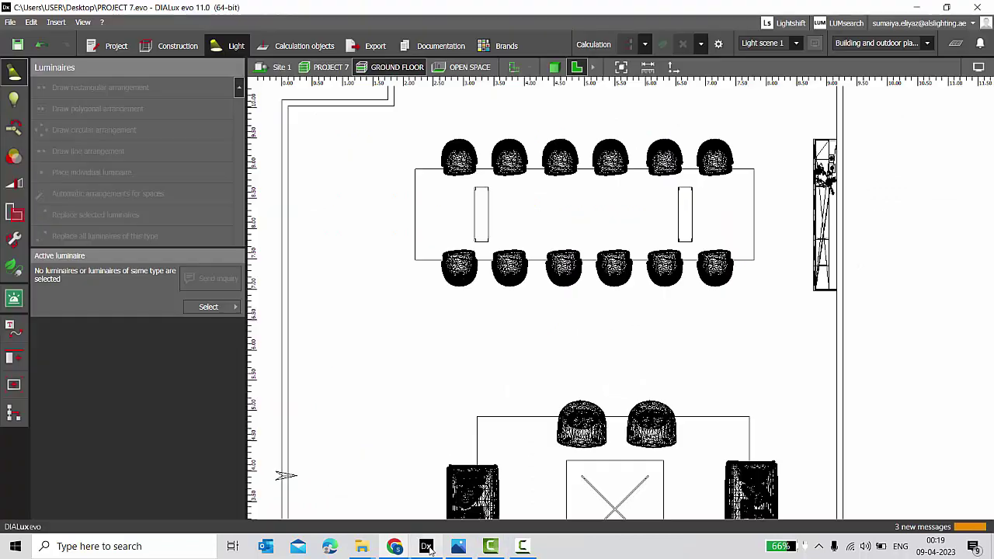
pyautogui.click(215, 310)
pyautogui.click(278, 509)
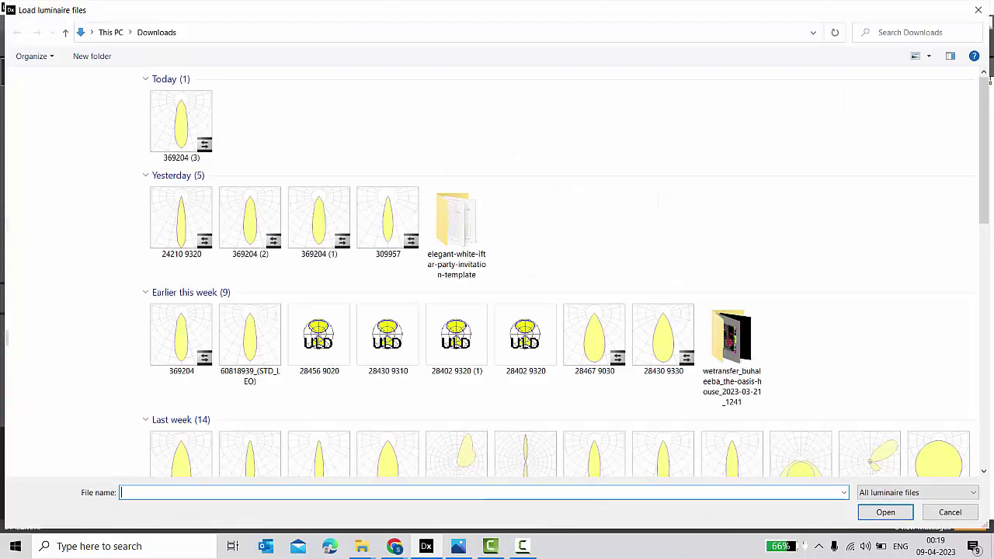
pyautogui.doubleClick(191, 115)
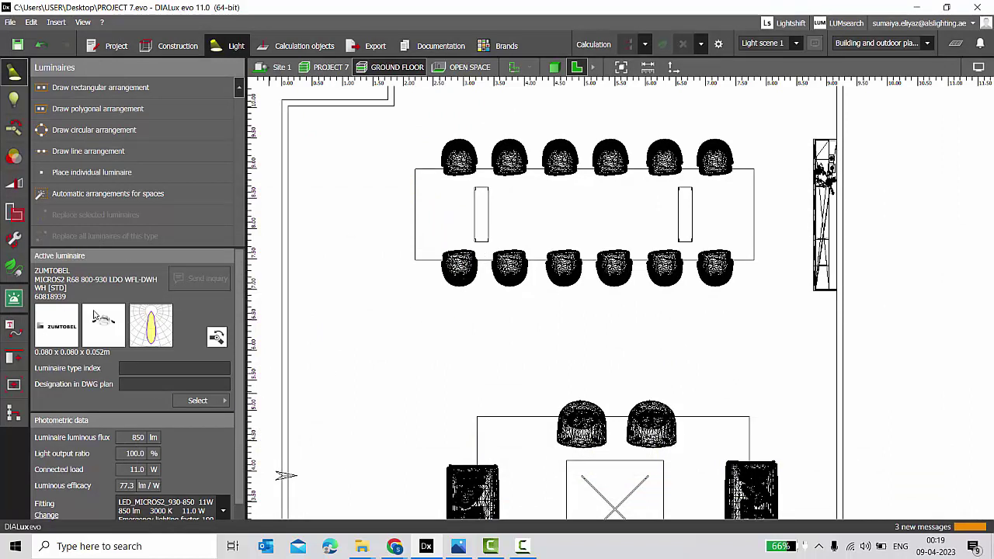
# Place one individual luminaire at the middle of the dining table's short end, at about X 2.200, Y 8.269 m.
pyautogui.click(92, 172)
pyautogui.scroll(5, 437, 188)
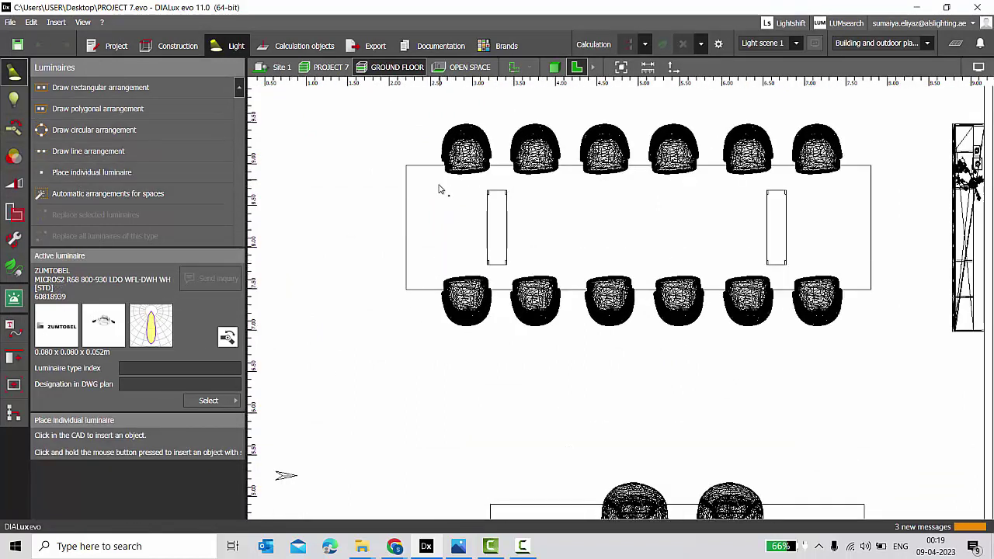
pyautogui.click(393, 244)
pyautogui.scroll(-1, 482, 253)
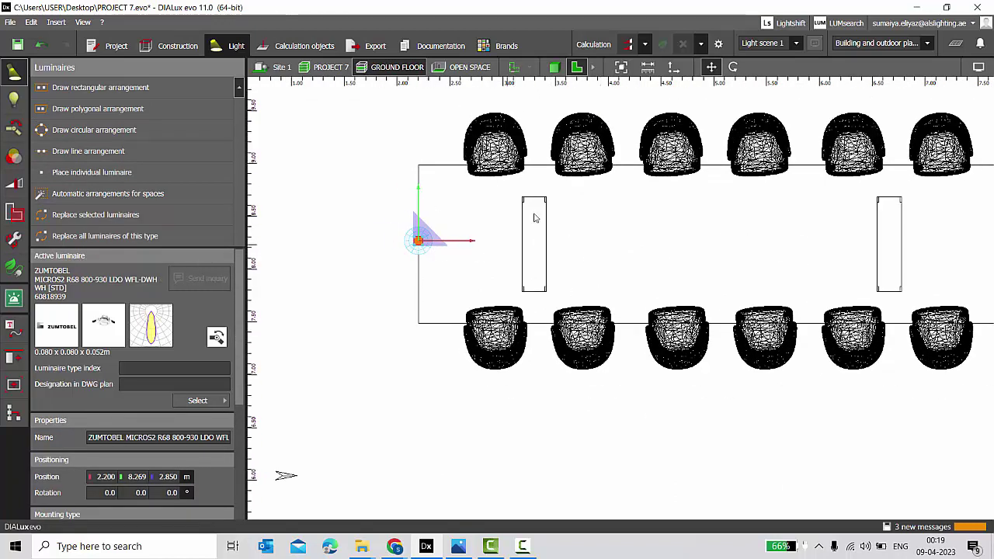
# Show the room in 3D and select the placed spotlight on the ceiling above the dining table's end.
pyautogui.click(554, 67)
pyautogui.moveTo(629, 248); pyautogui.dragTo(525, 285, button='right')
pyautogui.moveTo(525, 289); pyautogui.dragTo(456, 263)
pyautogui.scroll(3, 456, 253)
pyautogui.click(515, 214)
pyautogui.click(477, 173)
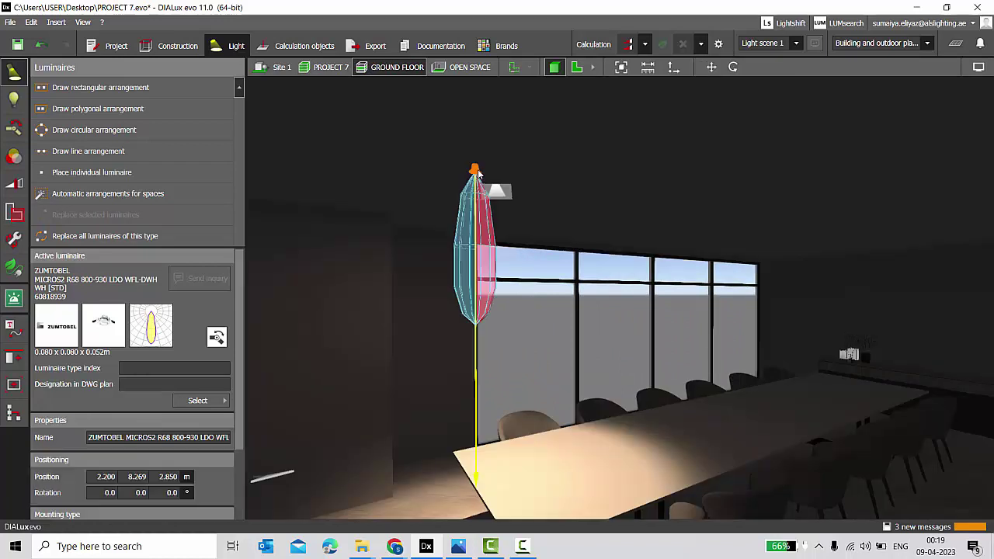
# Switch to the datasheet in Chrome, highlight the lamp unit's tilt angle, and return to the spotlight in DIALux evo.
pyautogui.hotkey('alt', 'Tab')
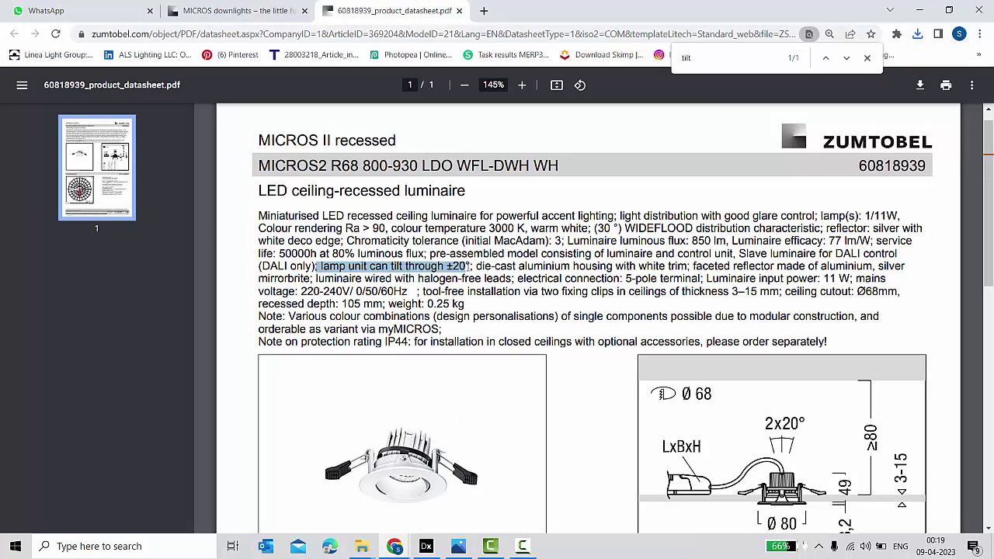
pyautogui.moveTo(447, 267); pyautogui.dragTo(476, 267)
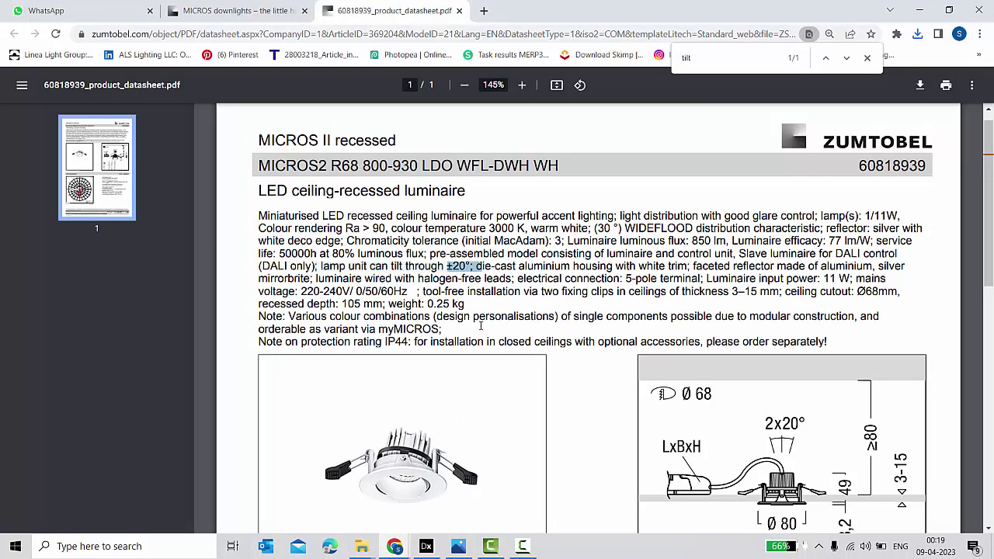
pyautogui.hotkey('alt', 'Tab')
pyautogui.scroll(3, 497, 193)
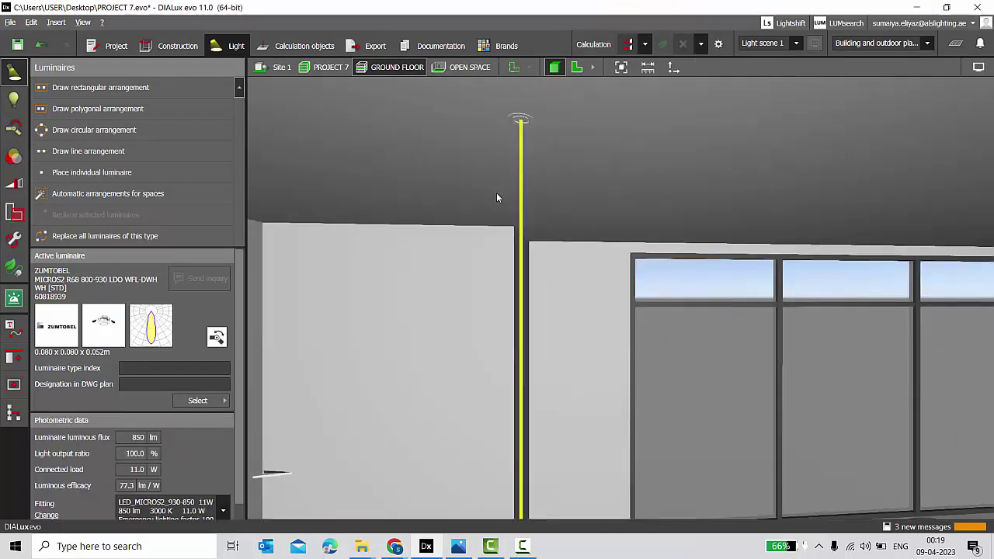
# Check the view's display options and select the recessed spotlight on the ceiling above the dining table's end.
pyautogui.scroll(-1, 496, 194)
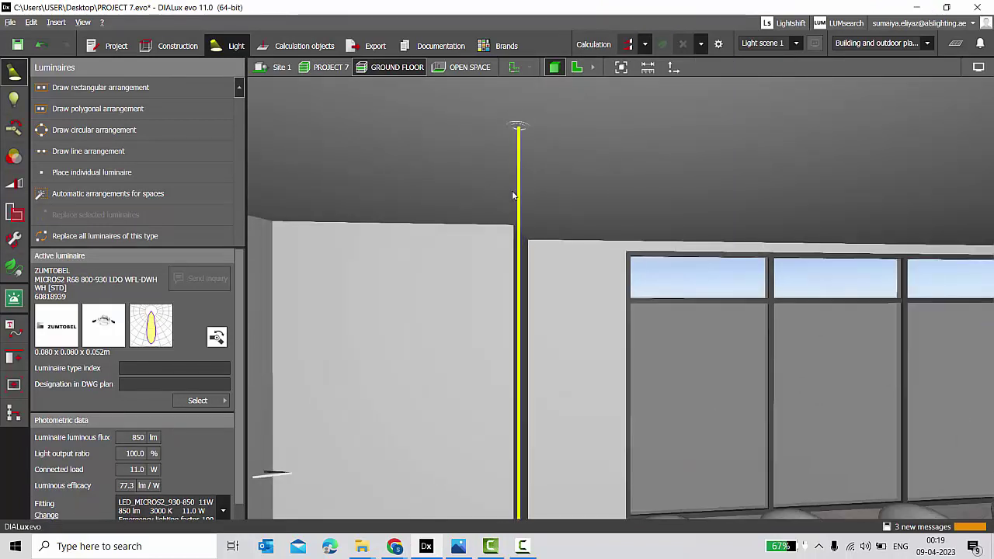
pyautogui.click(519, 129)
pyautogui.click(971, 89)
pyautogui.click(979, 69)
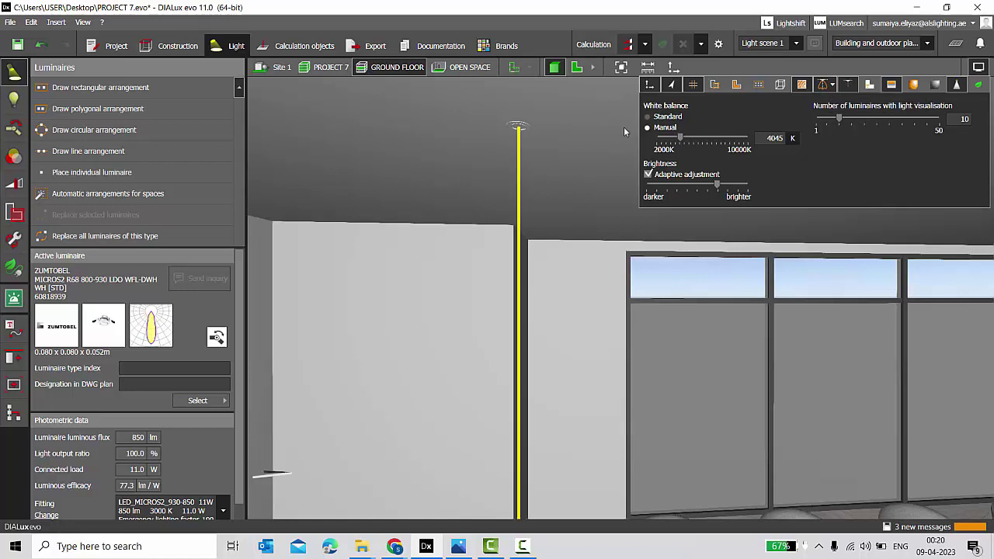
pyautogui.click(523, 126)
pyautogui.scroll(-1, 531, 141)
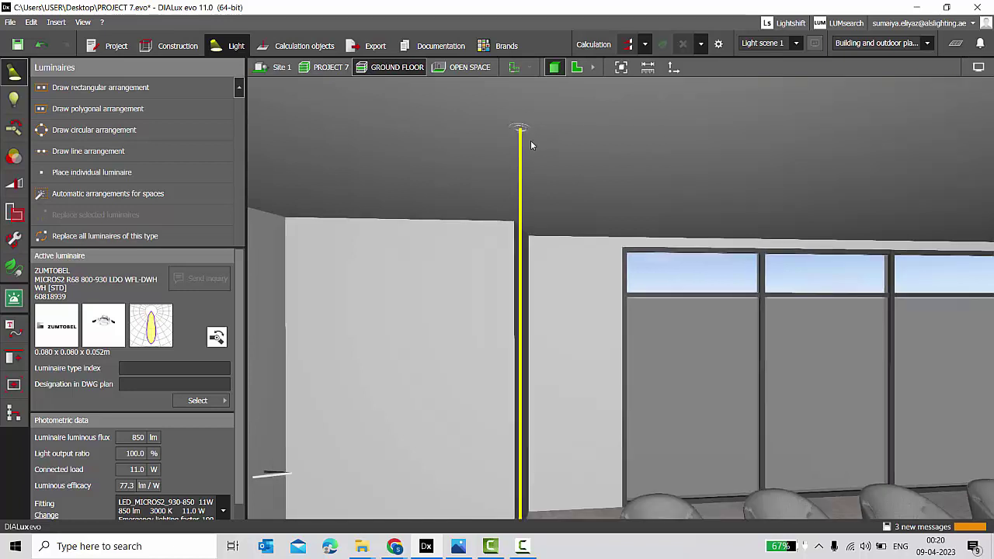
pyautogui.click(531, 140)
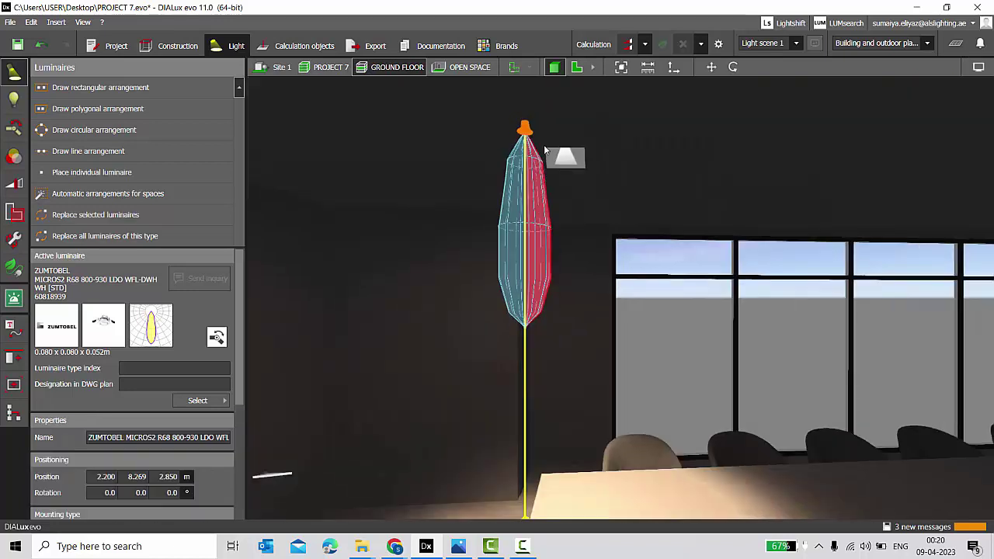
# Set an illumination point for the spotlight on the tabletop, at about X 21.436, Y 19.772, Z 0.700 m.
pyautogui.scroll(-1, 545, 150)
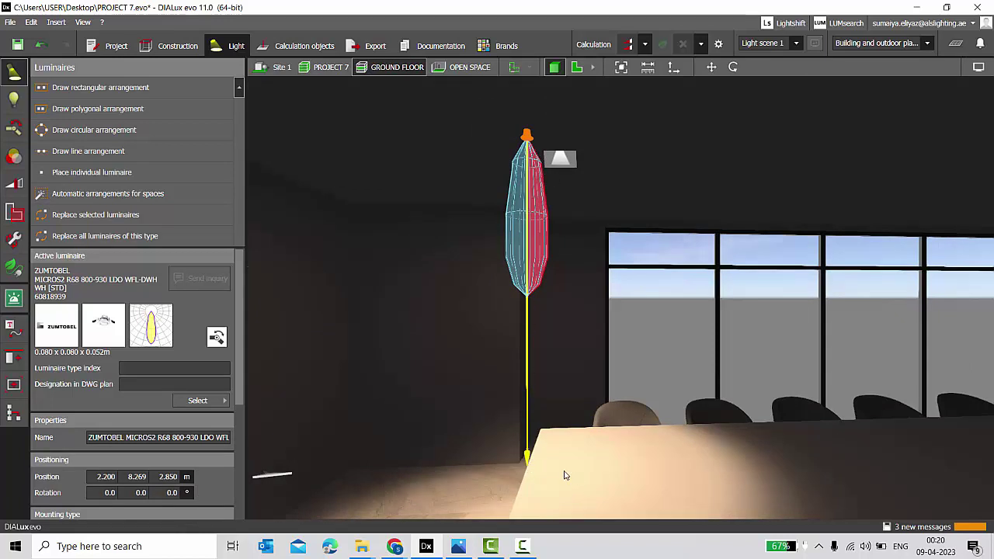
pyautogui.scroll(-2, 576, 439)
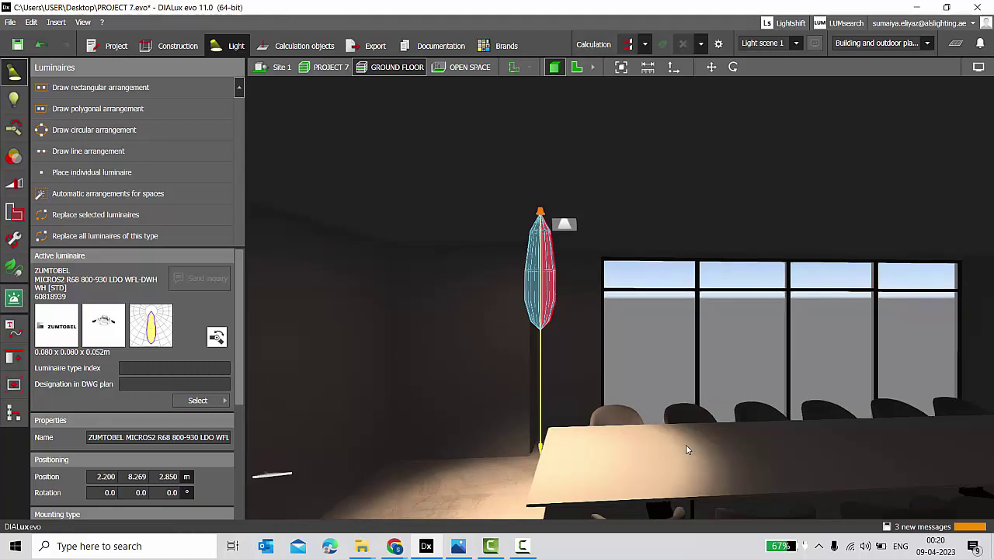
pyautogui.scroll(-2, 553, 444)
pyautogui.scroll(4, 575, 435)
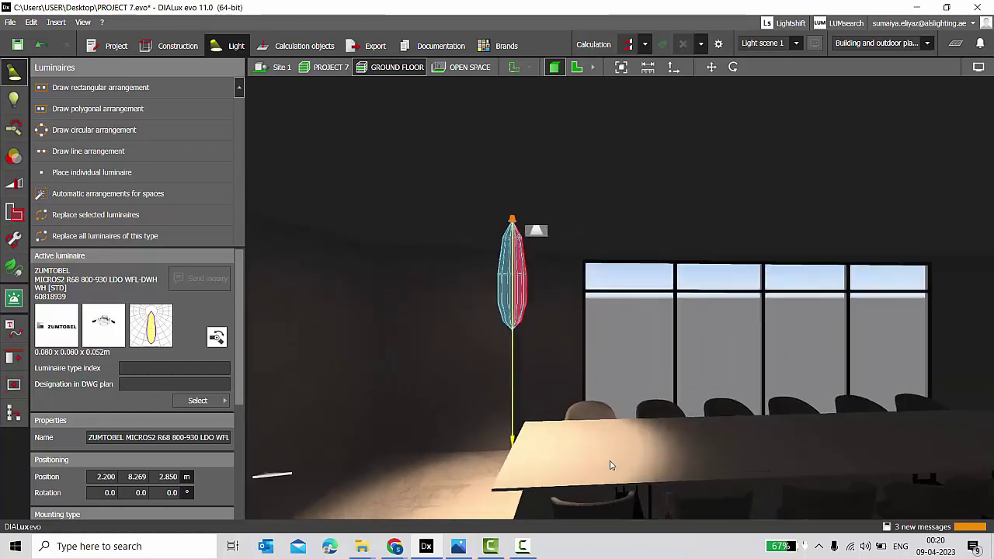
pyautogui.scroll(-1, 536, 342)
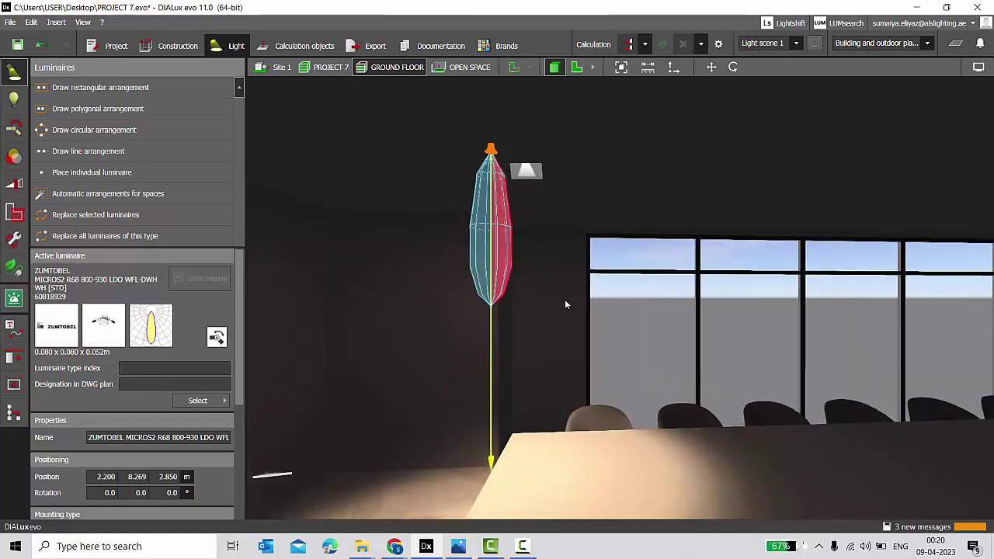
pyautogui.moveTo(502, 295); pyautogui.dragTo(610, 318, button='right')
pyautogui.moveTo(610, 319); pyautogui.dragTo(604, 311)
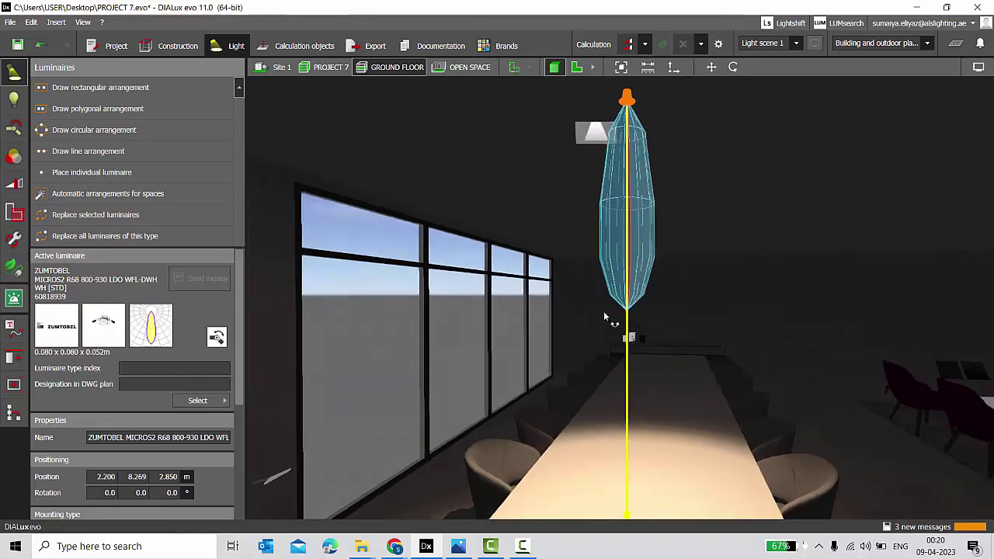
pyautogui.click(14, 130)
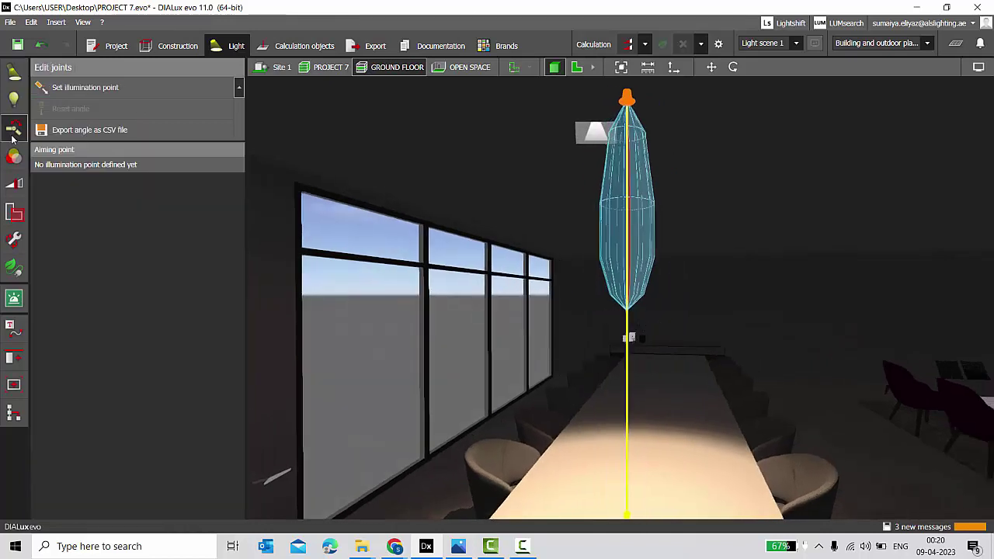
pyautogui.click(105, 89)
pyautogui.click(643, 434)
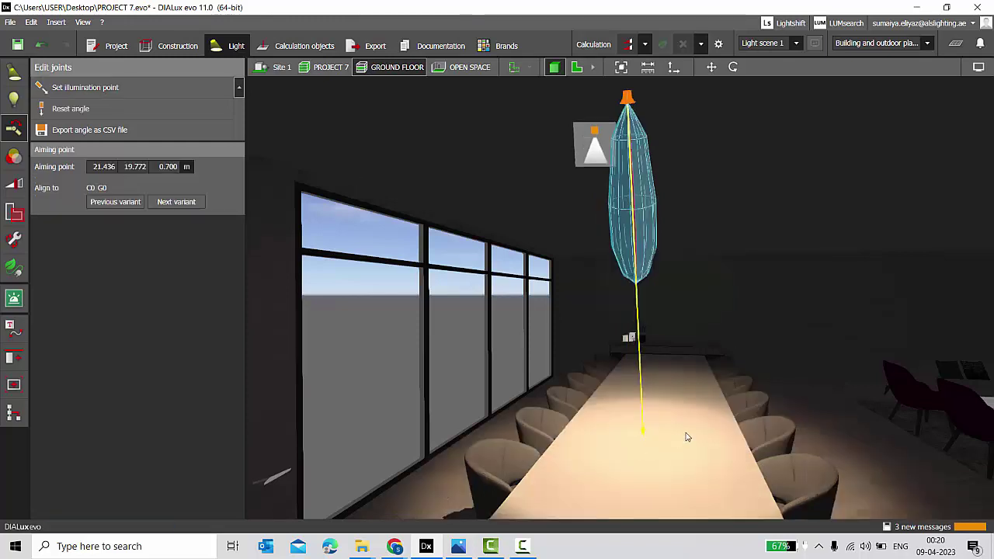
pyautogui.moveTo(687, 437); pyautogui.dragTo(588, 453, button='middle')
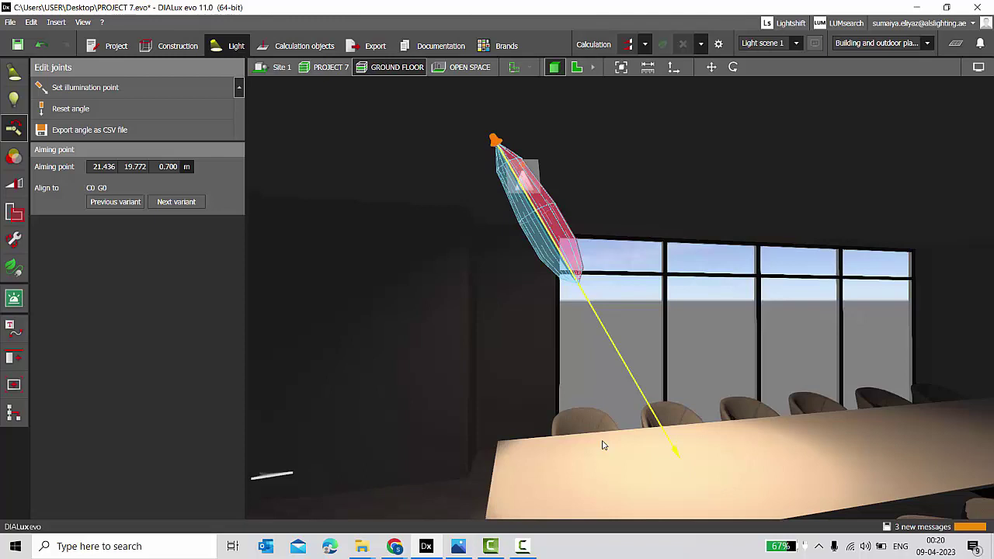
# Check the spotlight's rotation in its positioning properties and undo the aiming at the illumination point.
pyautogui.click(13, 72)
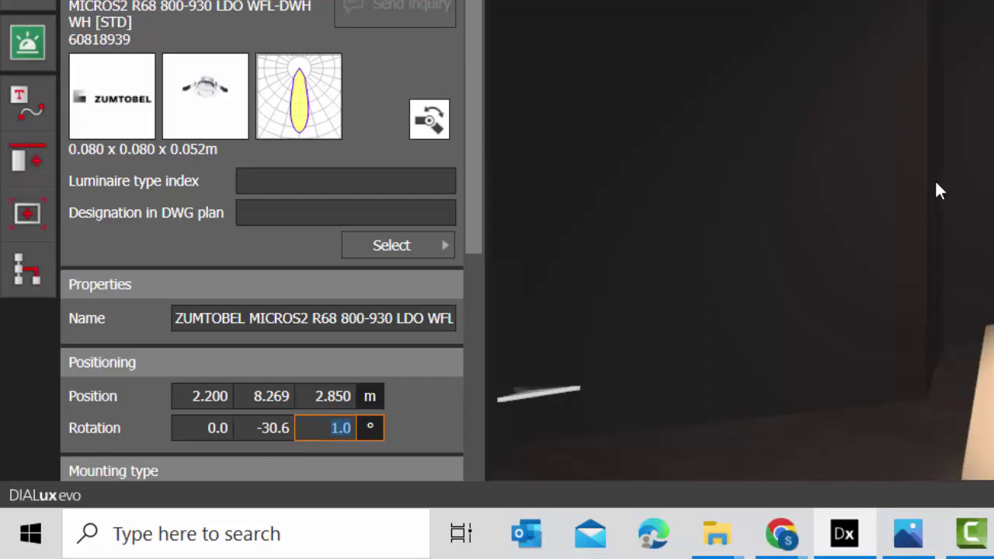
pyautogui.hotkey('ctrl', 'z')
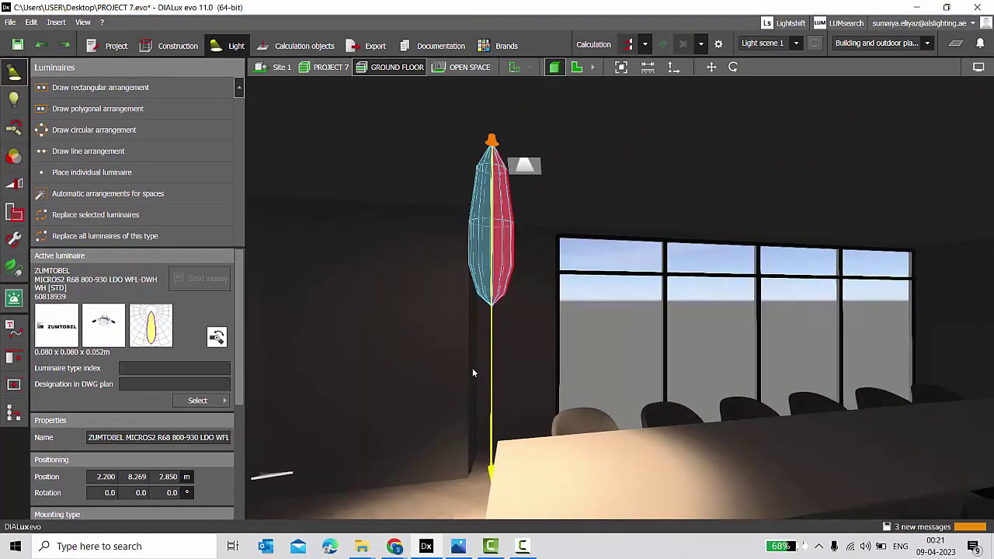
pyautogui.click(734, 70)
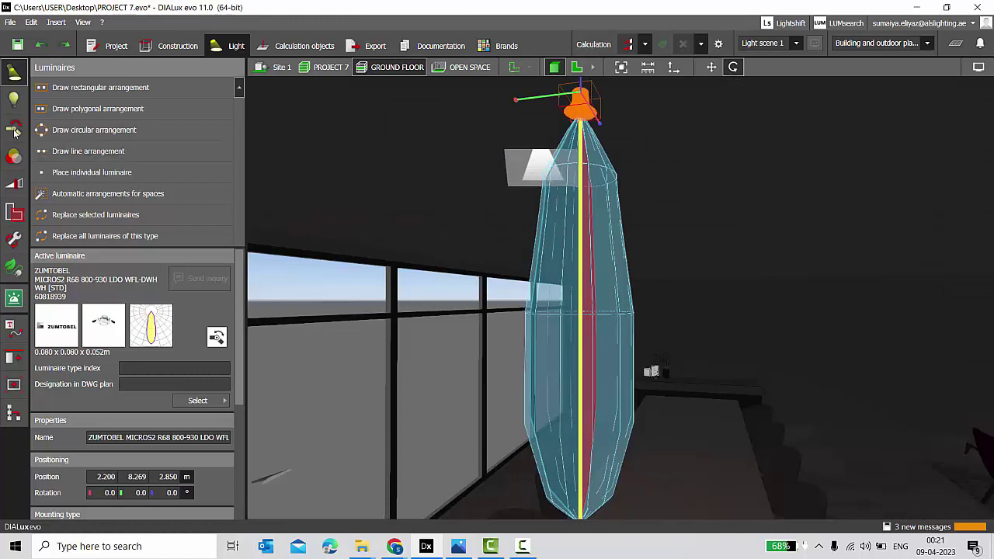
# Edit the spotlight's joints and tilt its lamp unit about the green rotation ring towards the middle of the dining table.
pyautogui.click(15, 130)
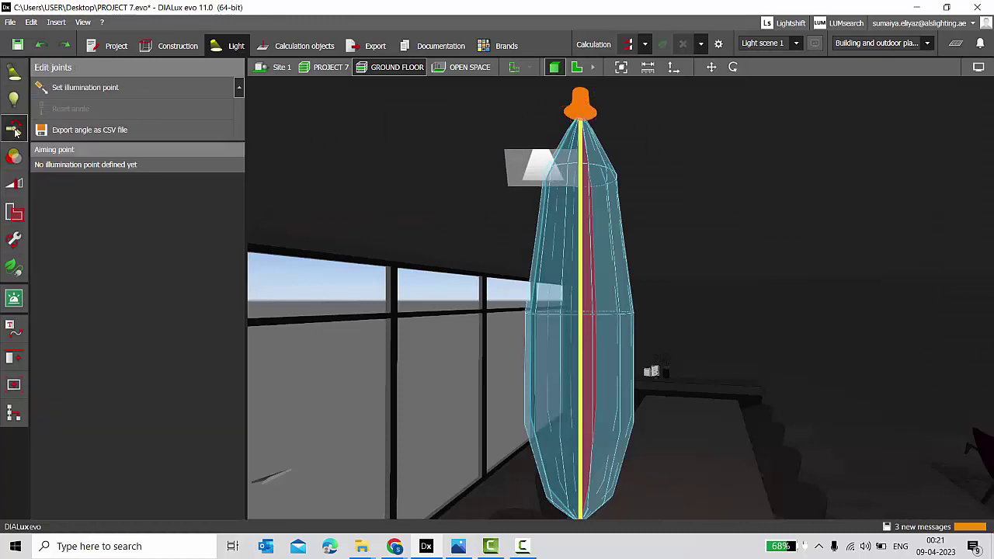
pyautogui.click(567, 112)
pyautogui.click(580, 119)
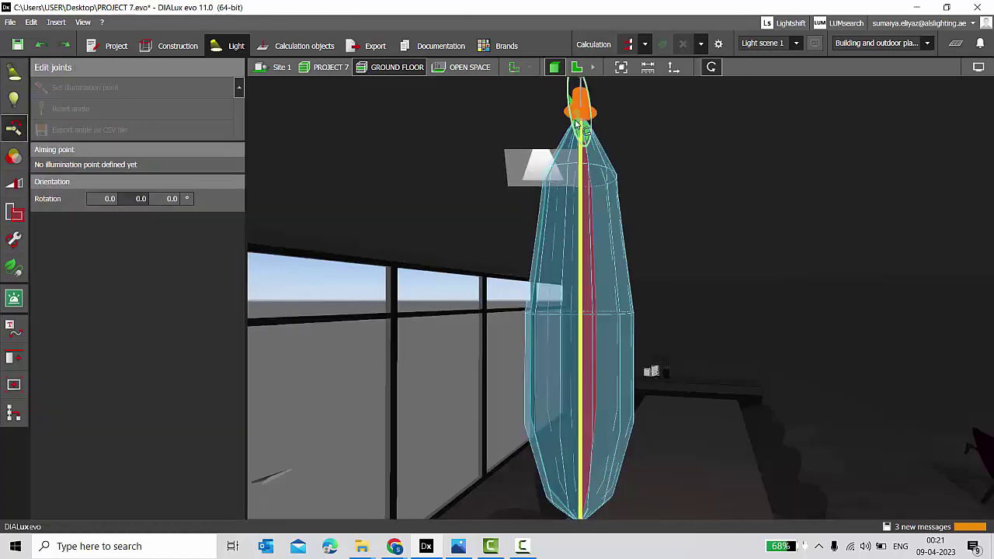
pyautogui.scroll(-2, 509, 171)
pyautogui.moveTo(607, 125); pyautogui.dragTo(566, 132, button='right')
pyautogui.scroll(2, 459, 146)
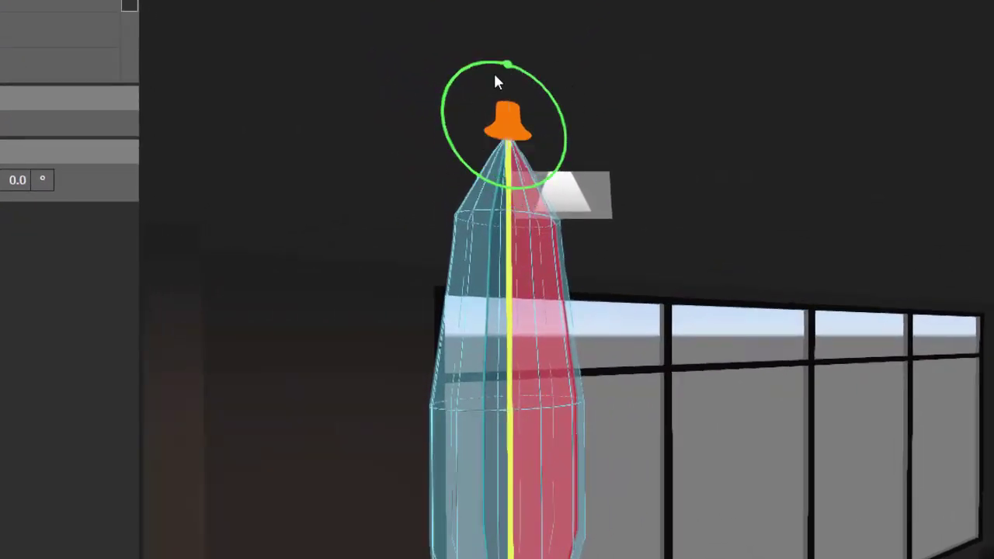
pyautogui.scroll(3, 505, 53)
pyautogui.scroll(-1, 519, 183)
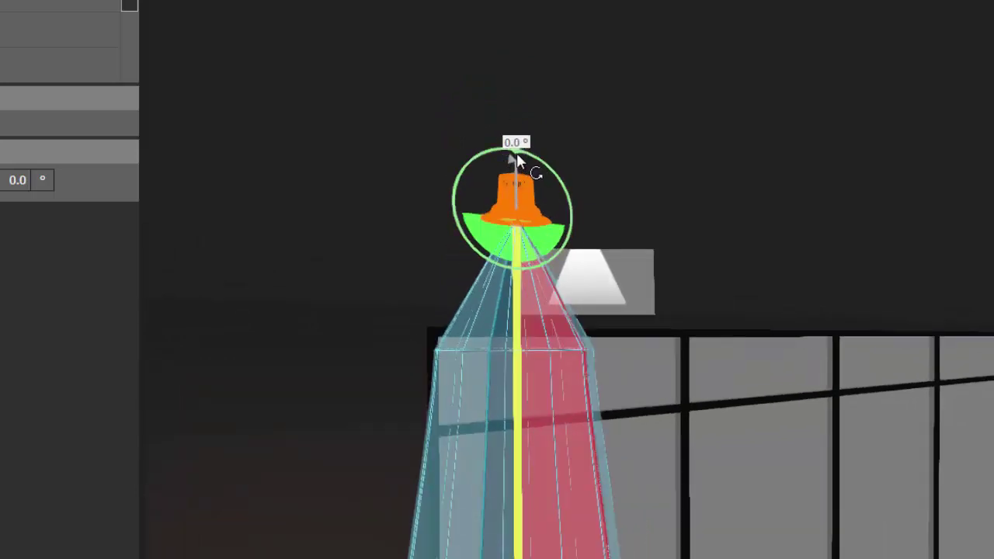
pyautogui.moveTo(517, 155); pyautogui.dragTo(359, 197)
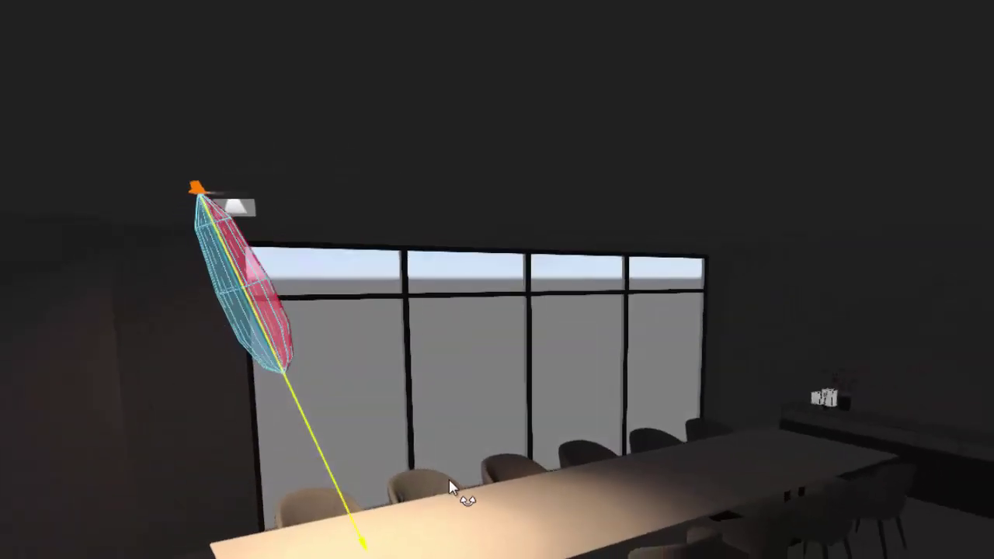
pyautogui.scroll(1, 375, 471)
pyautogui.click(375, 471)
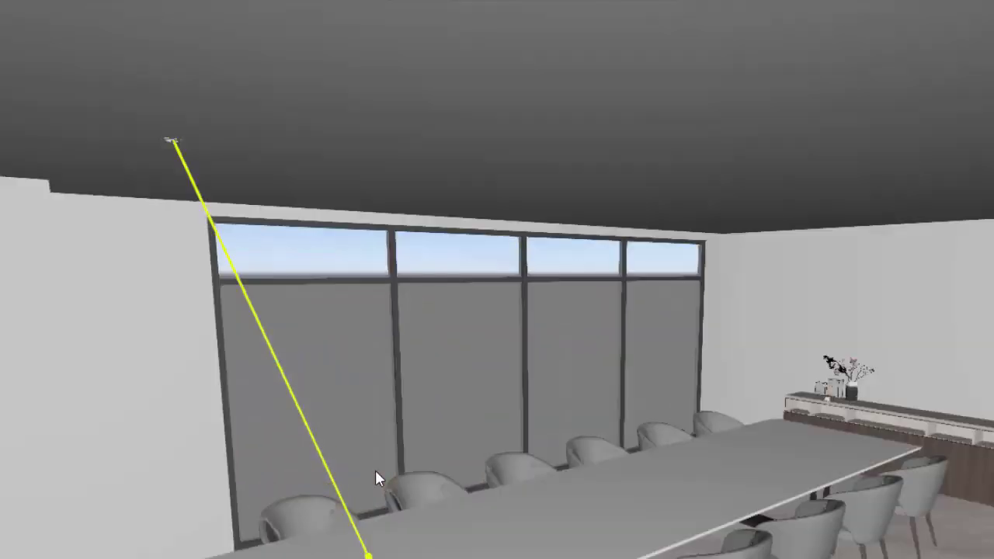
# In plan view, copy the tilted spotlight to the table's opposite short end, at about X 7.760, Y 8.269 m, and turn the copy inwards.
pyautogui.click(174, 141)
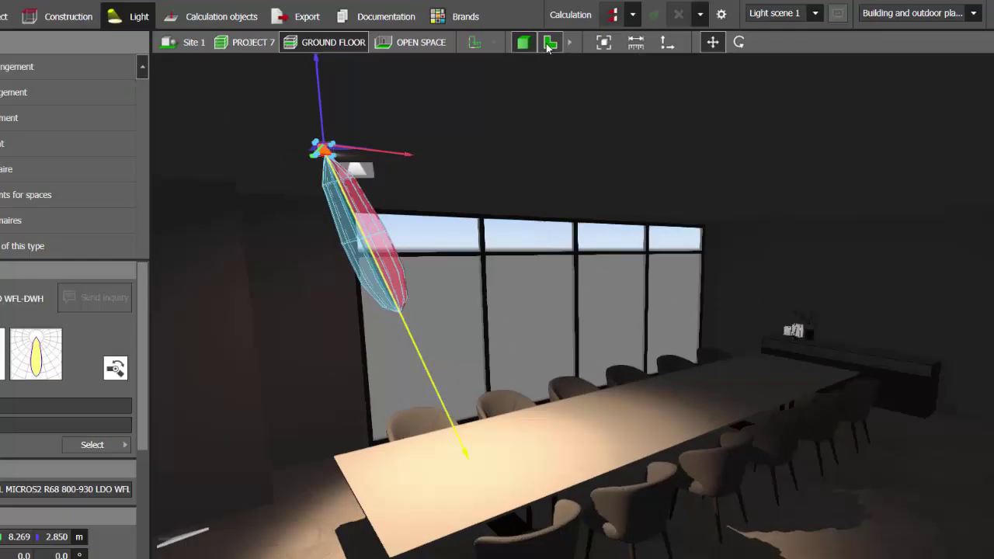
pyautogui.click(577, 67)
pyautogui.scroll(1, 412, 230)
pyautogui.scroll(-1, 552, 226)
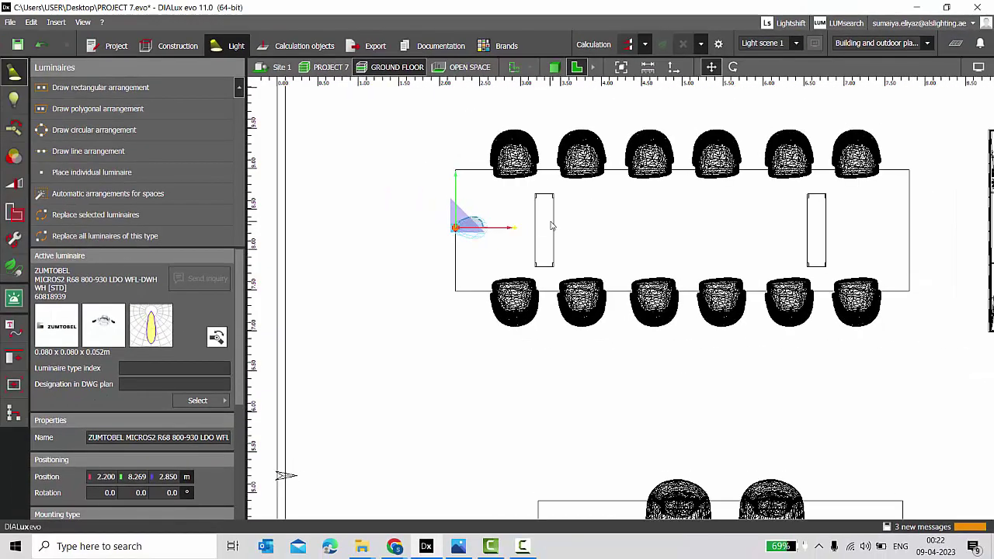
pyautogui.scroll(-1, 408, 233)
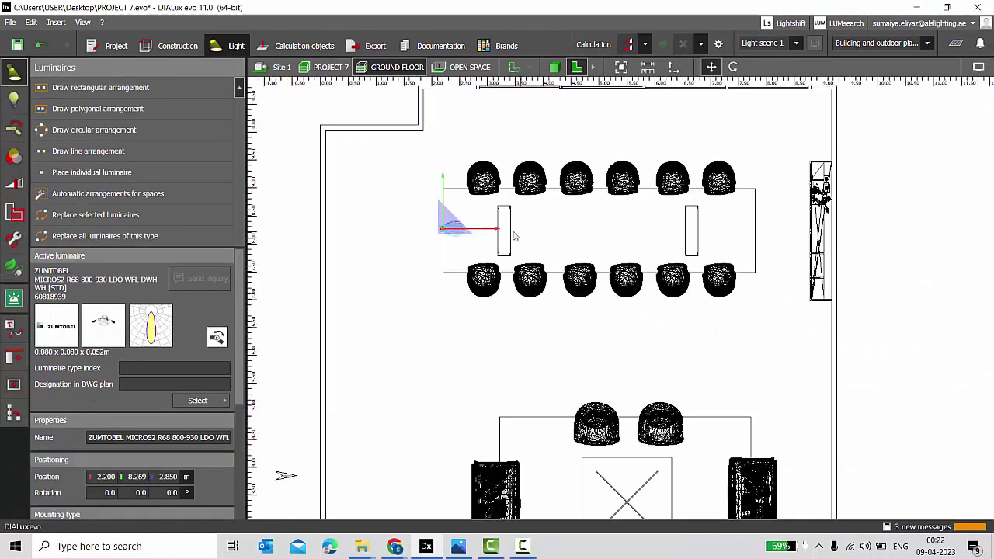
pyautogui.click(761, 229)
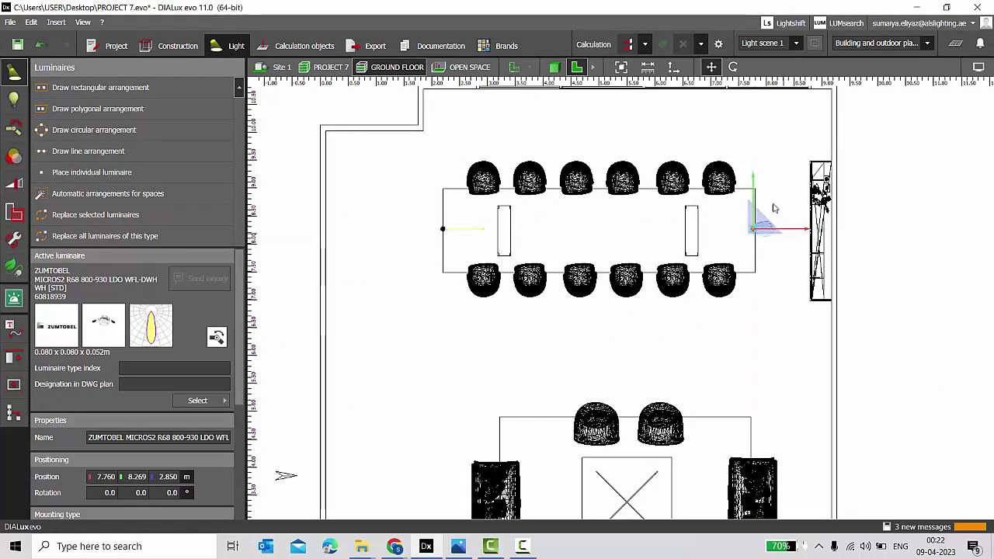
pyautogui.scroll(1, 770, 226)
pyautogui.moveTo(757, 227); pyautogui.dragTo(681, 231)
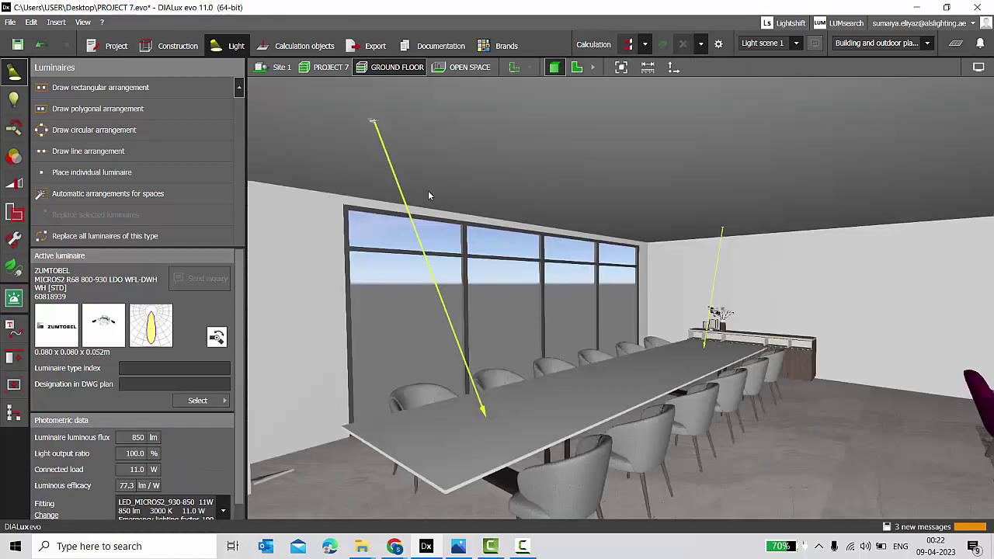
# Run the lighting calculation with both spotlights shown in the 3D room.
pyautogui.moveTo(429, 192); pyautogui.dragTo(527, 194, button='right')
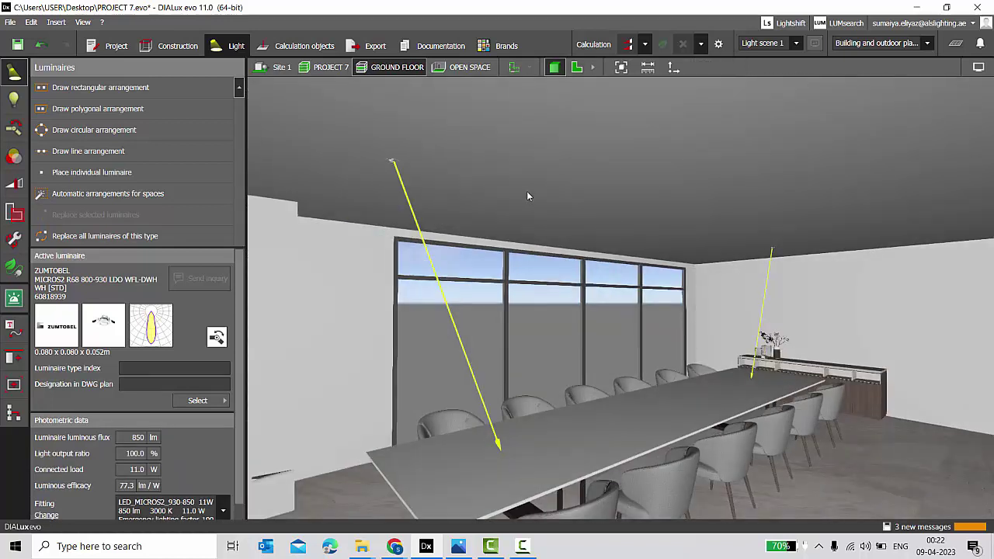
pyautogui.click(629, 45)
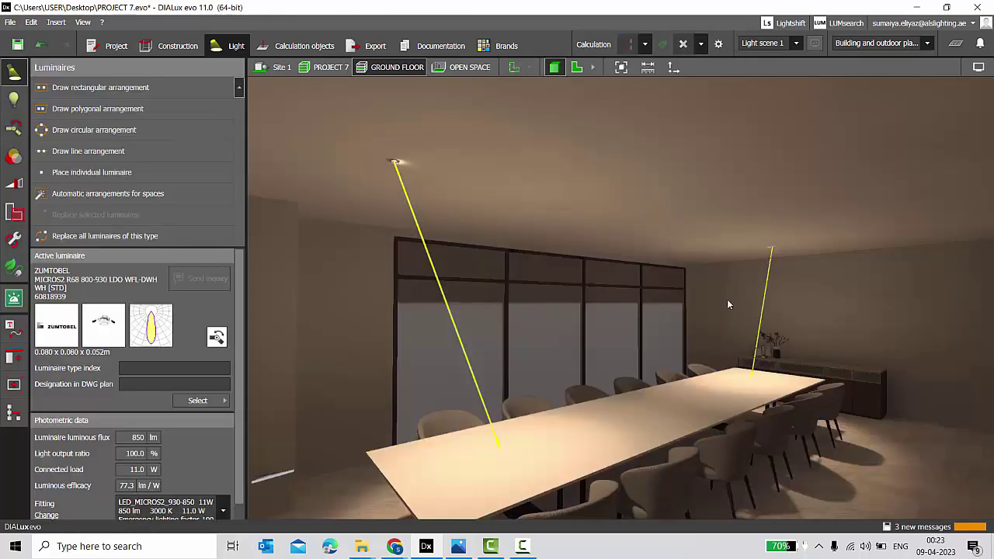
# Examine the calculated light from the two aimed spotlights on the dining table from several angles.
pyautogui.scroll(-3, 642, 285)
pyautogui.moveTo(642, 285); pyautogui.dragTo(694, 302, button='right')
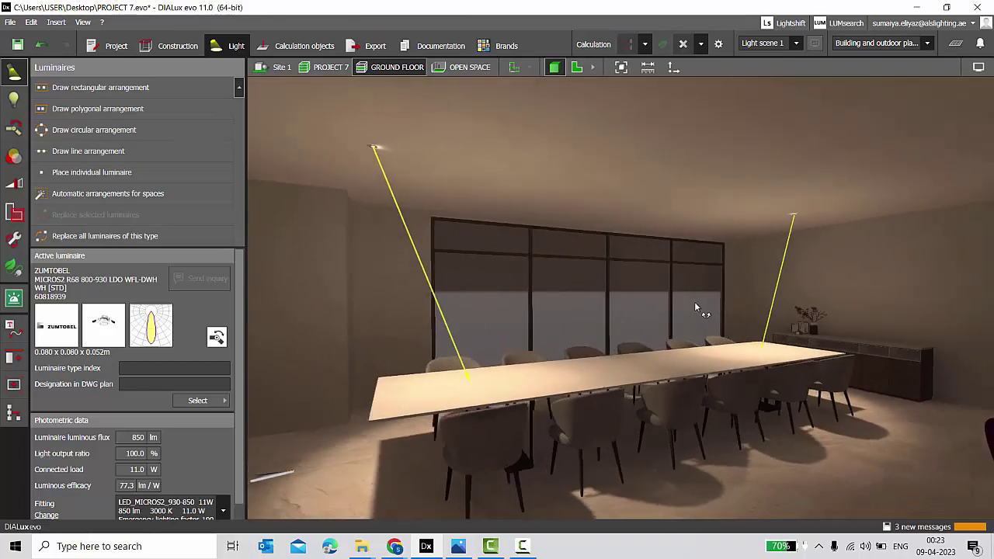
pyautogui.scroll(2, 660, 326)
pyautogui.scroll(2, 629, 405)
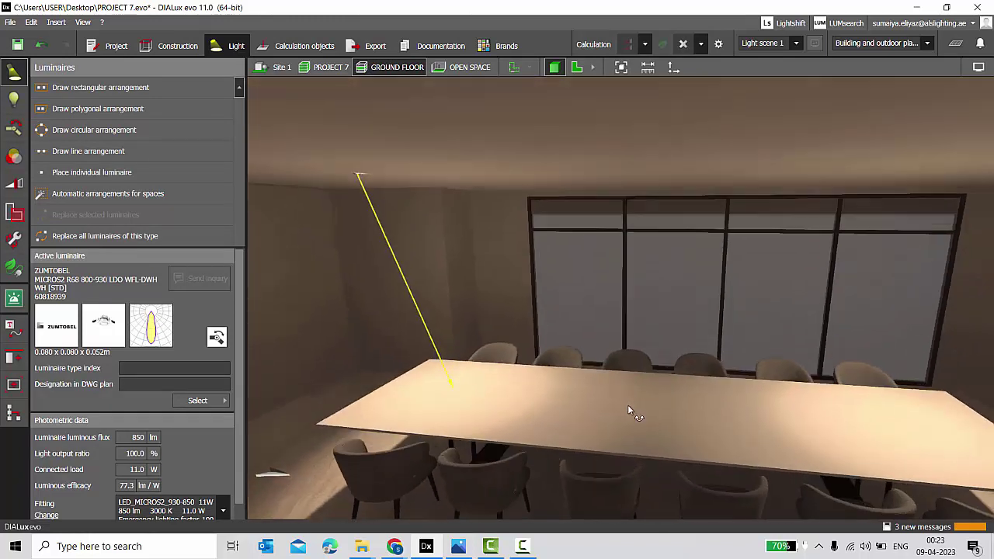
pyautogui.scroll(-2, 704, 390)
pyautogui.scroll(3, 692, 397)
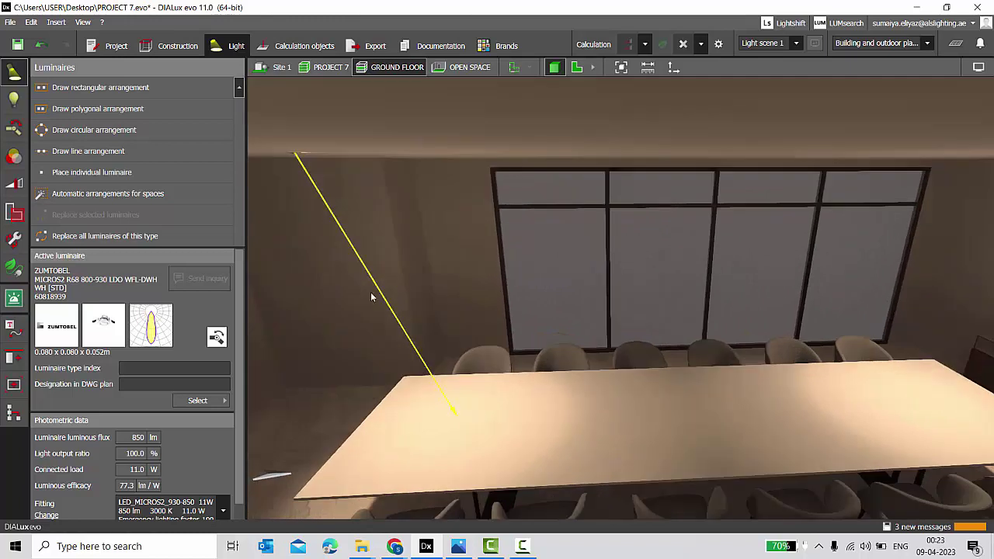
pyautogui.scroll(-2, 539, 377)
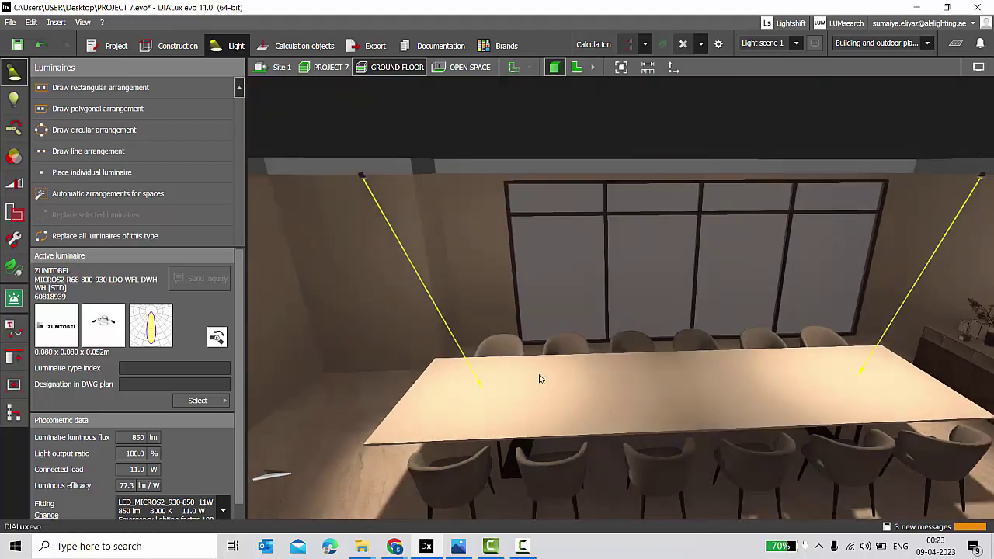
pyautogui.scroll(2, 619, 364)
pyautogui.scroll(-2, 591, 376)
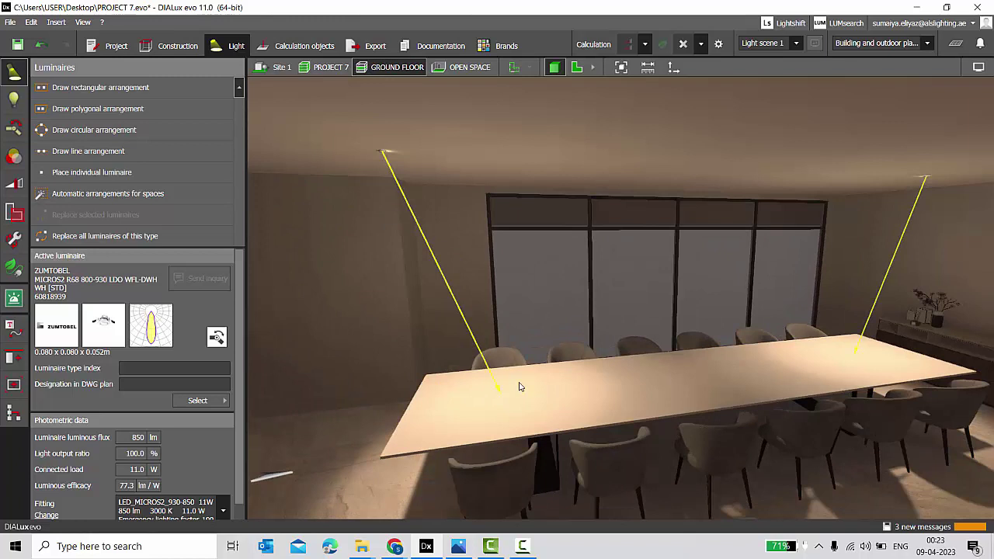
pyautogui.scroll(2, 685, 391)
pyautogui.scroll(-1, 655, 386)
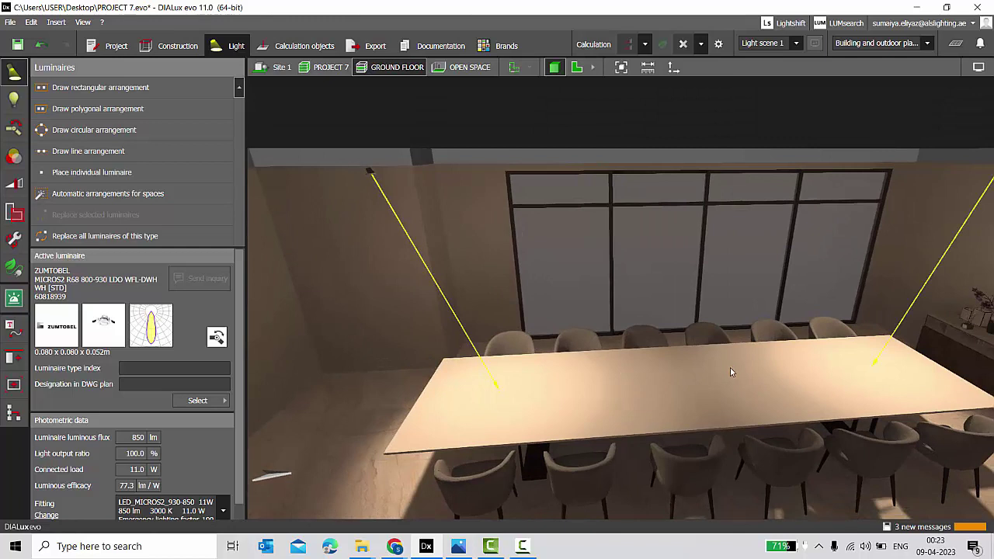
pyautogui.scroll(2, 760, 390)
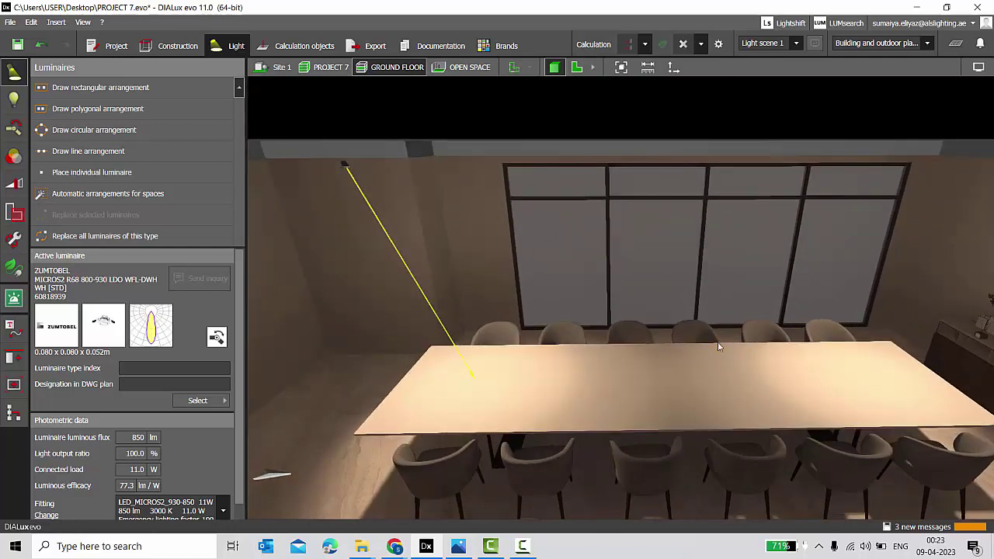
# Examine the lit dining table from below the ceiling and inspect the spotlight at its near short end up close.
pyautogui.scroll(-2, 513, 383)
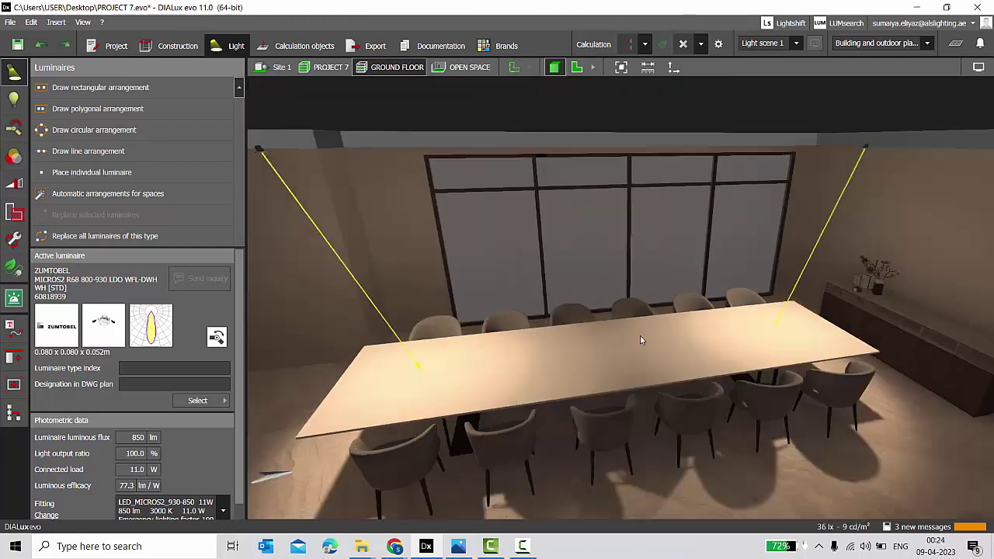
pyautogui.moveTo(630, 335); pyautogui.dragTo(630, 310)
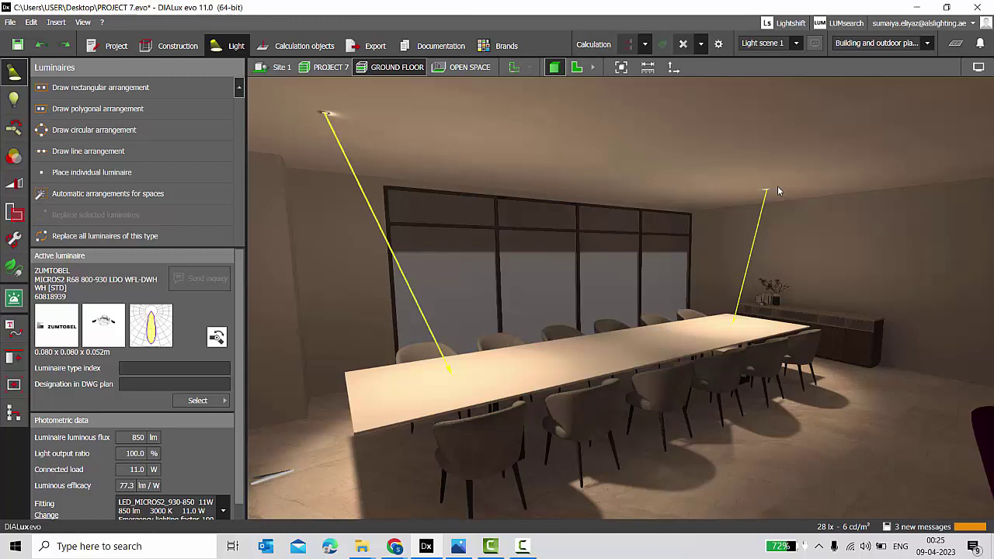
pyautogui.scroll(5, 320, 110)
pyautogui.click(342, 132)
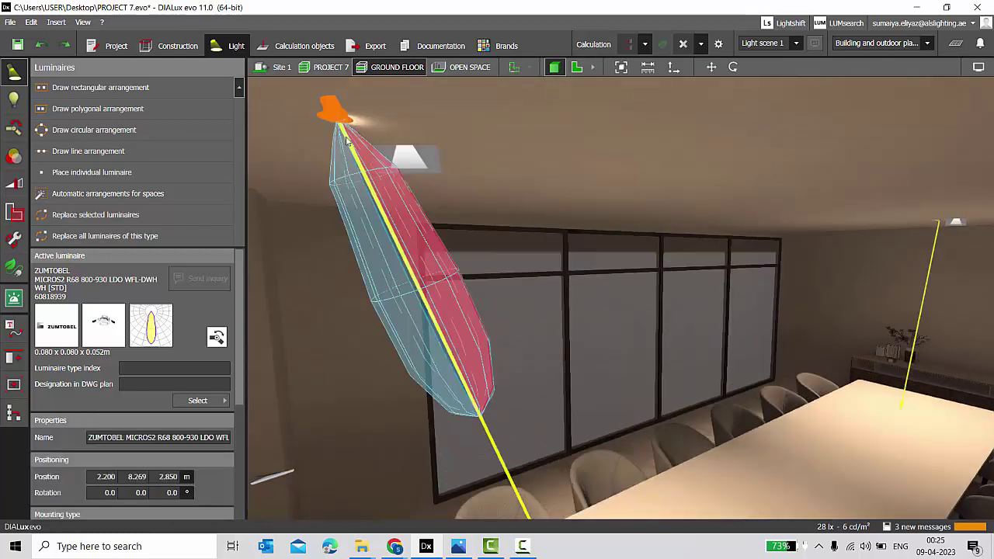
# Discard the calculation results and show the ground floor around the dining table in plan view.
pyautogui.click(683, 43)
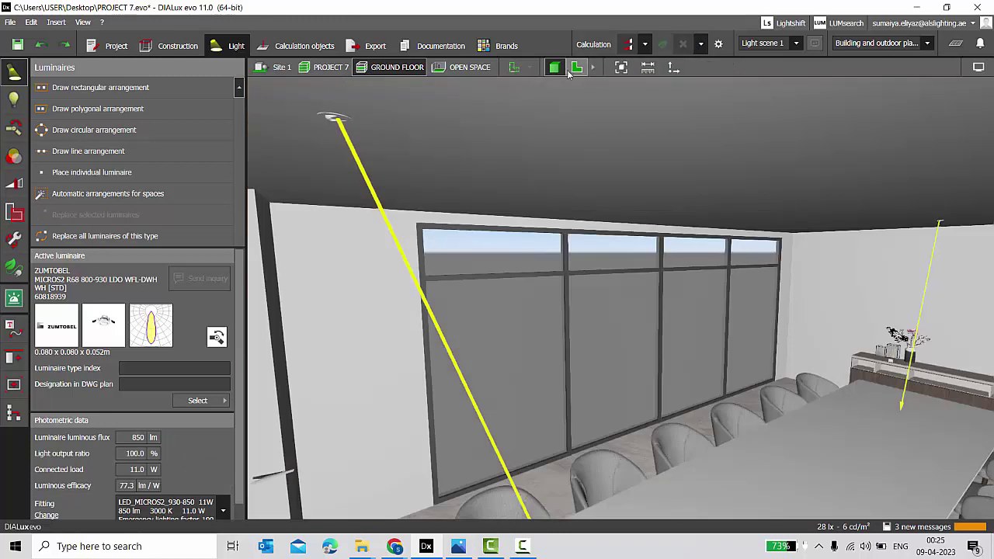
pyautogui.click(576, 67)
pyautogui.scroll(2, 366, 231)
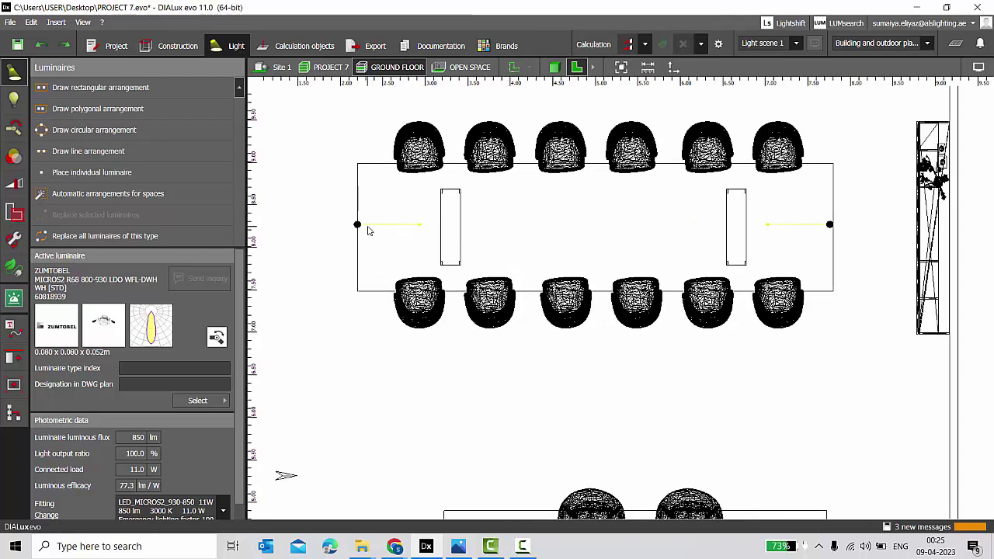
# Switch to the Zumtobel product page in Chrome, download the MICROS2's Photometric IES file, and return to DIALux evo.
pyautogui.moveTo(395, 546)
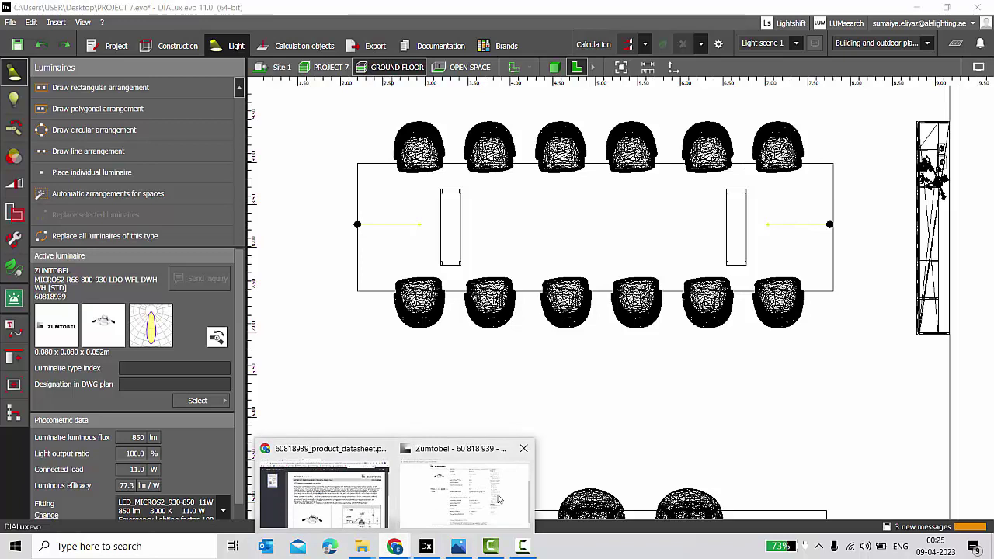
pyautogui.click(466, 496)
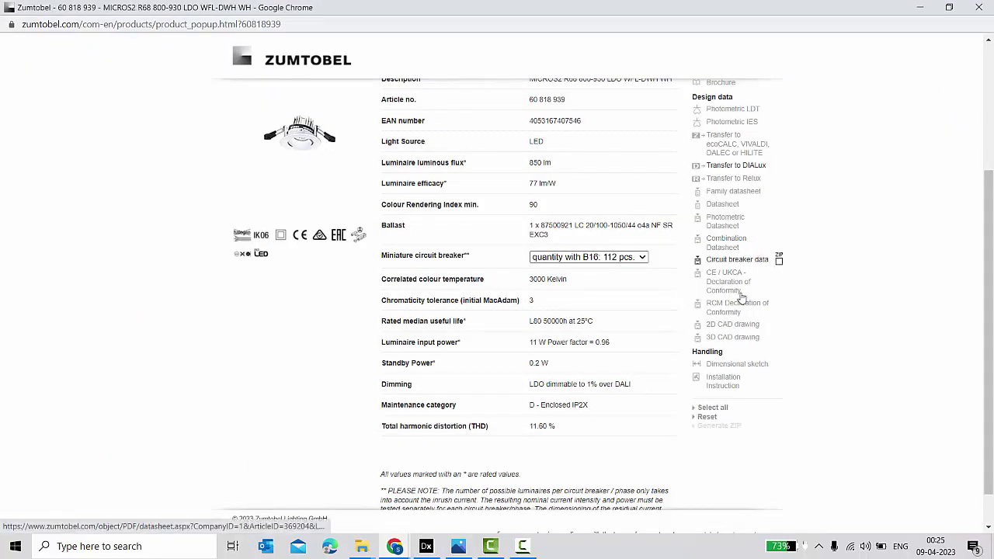
pyautogui.click(742, 123)
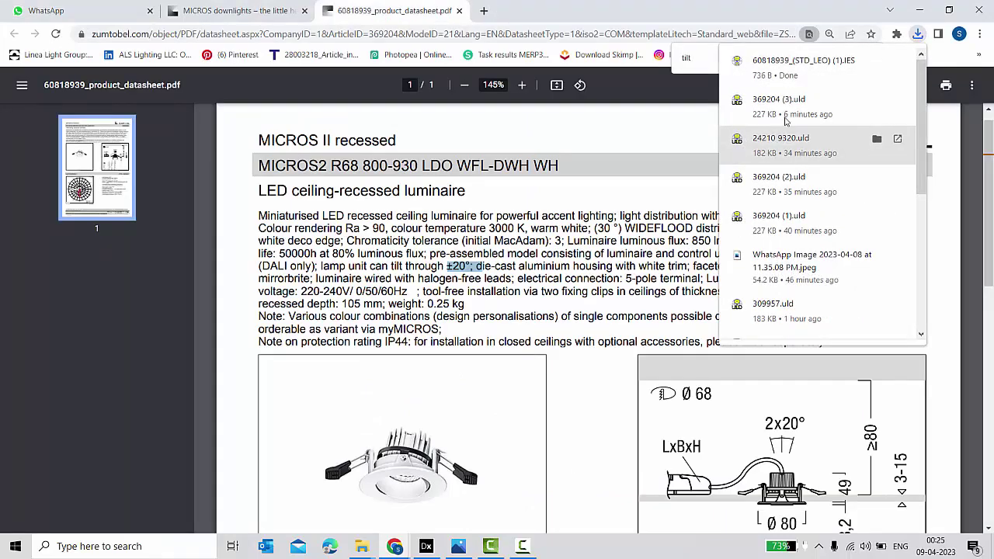
pyautogui.click(435, 546)
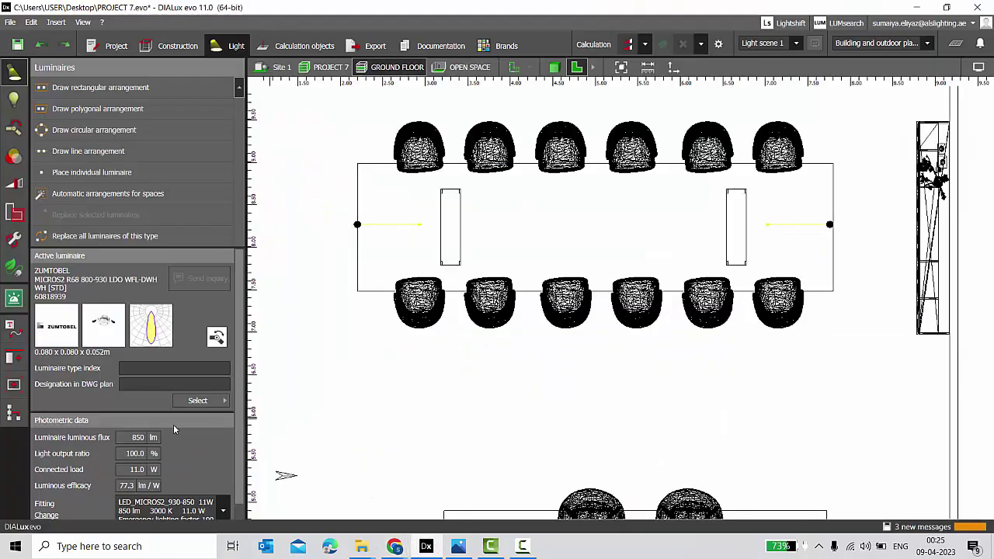
# Import the IES luminaire with a 0.002 m housing height and place it on the table's short edge at about X 2.200, Y 7.968 m.
pyautogui.click(198, 401)
pyautogui.click(274, 512)
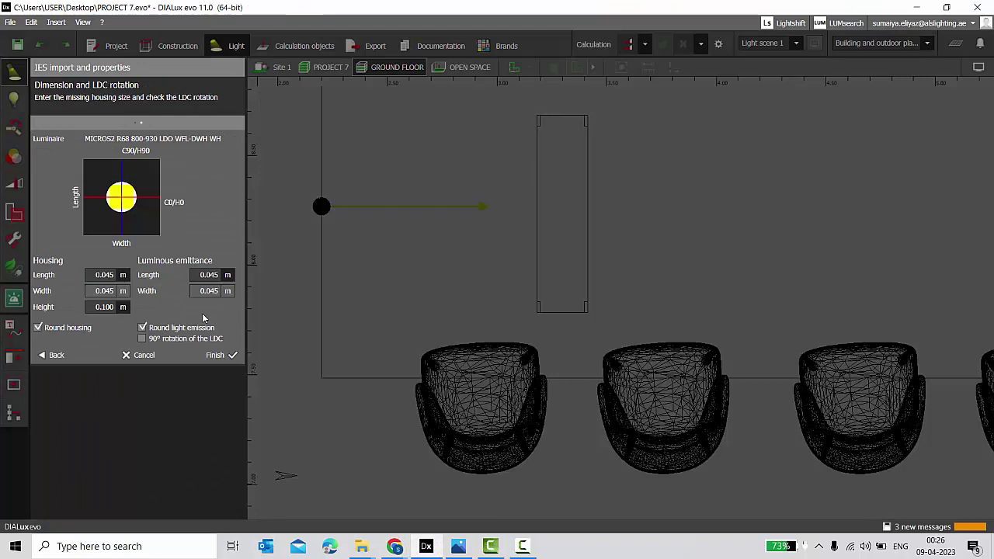
pyautogui.click(116, 308)
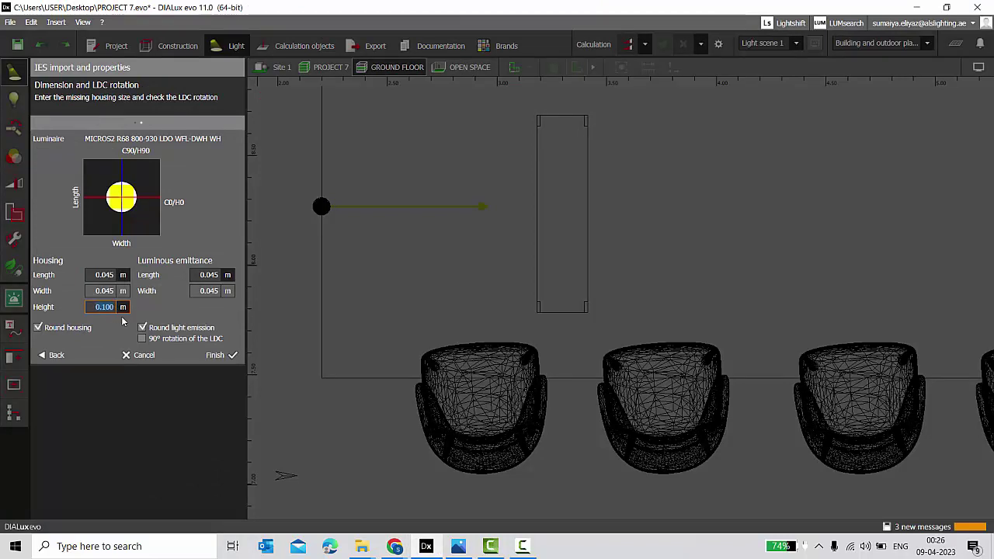
pyautogui.write('0.0021')
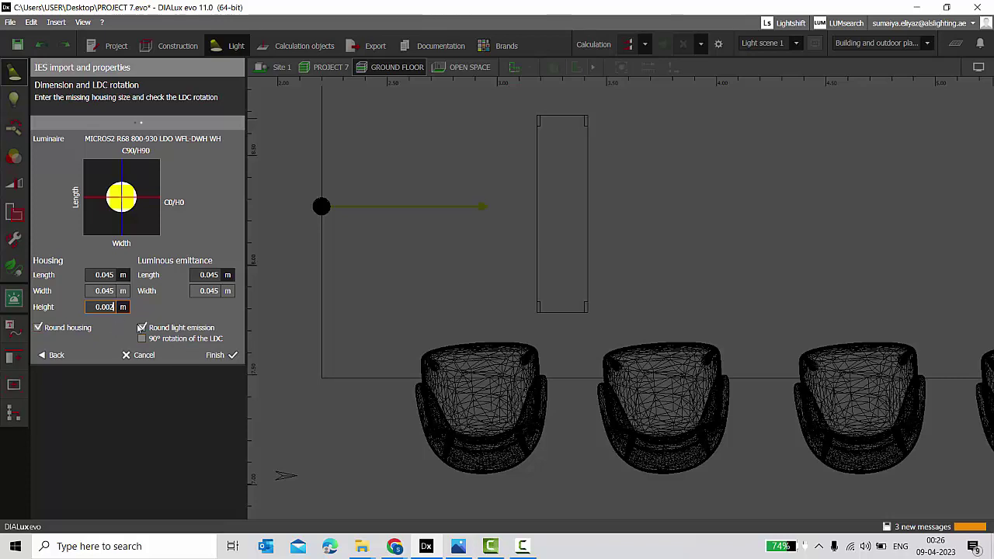
pyautogui.click(222, 356)
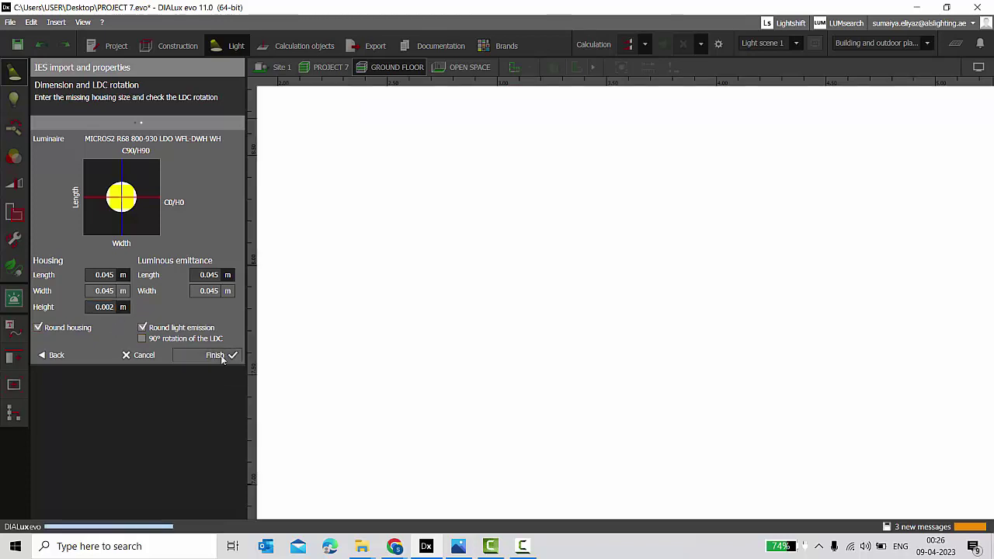
pyautogui.click(321, 273)
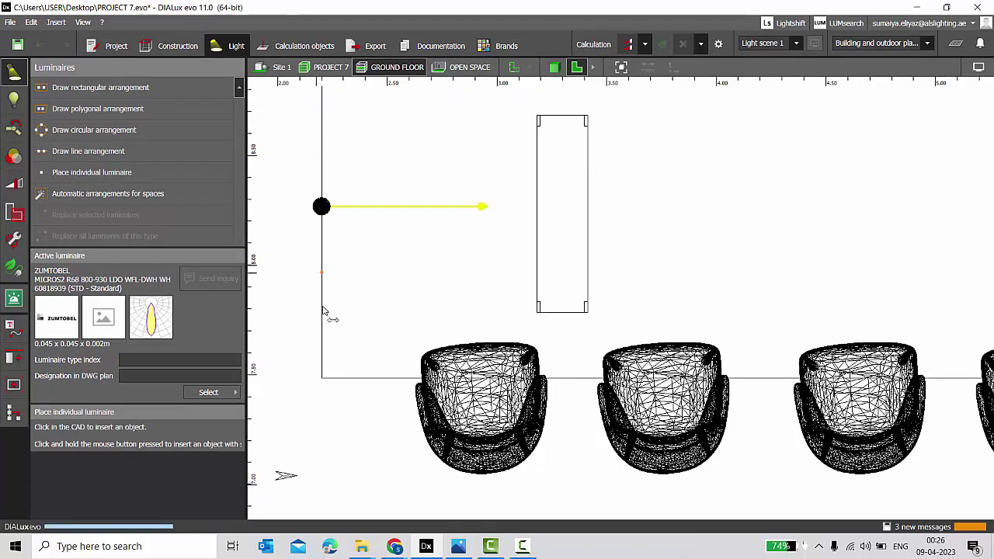
# In 3D joint editing, try to rotate the IES luminaire and compare it with the adjustable joint of the neighbouring tilted spotlight.
pyautogui.click(552, 67)
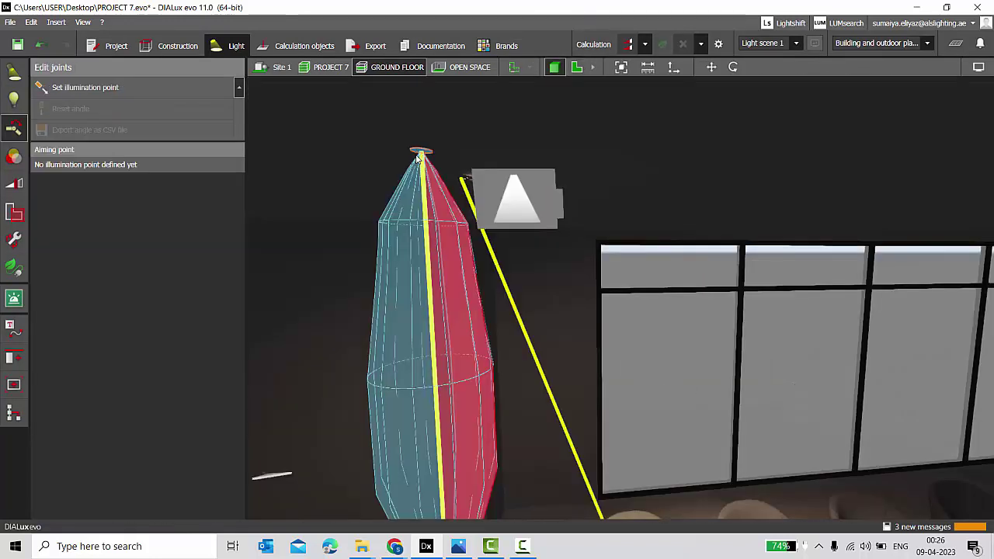
pyautogui.click(732, 69)
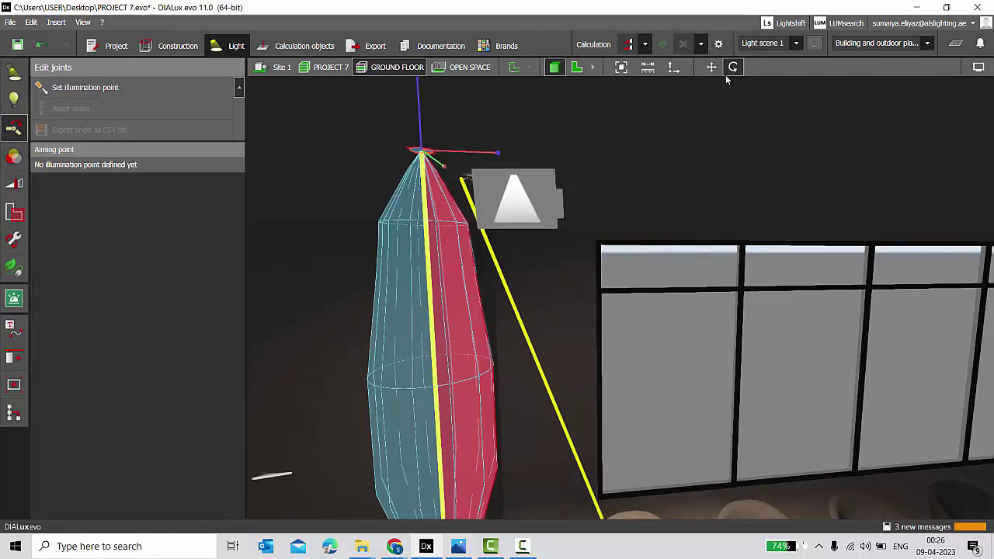
pyautogui.click(551, 125)
pyautogui.click(428, 153)
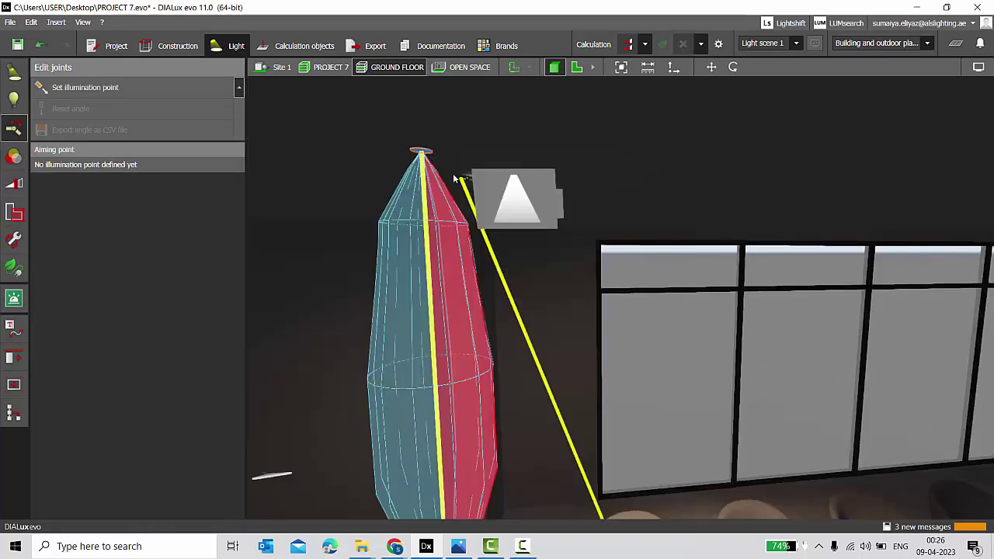
pyautogui.click(445, 132)
pyautogui.scroll(3, 466, 181)
pyautogui.click(465, 182)
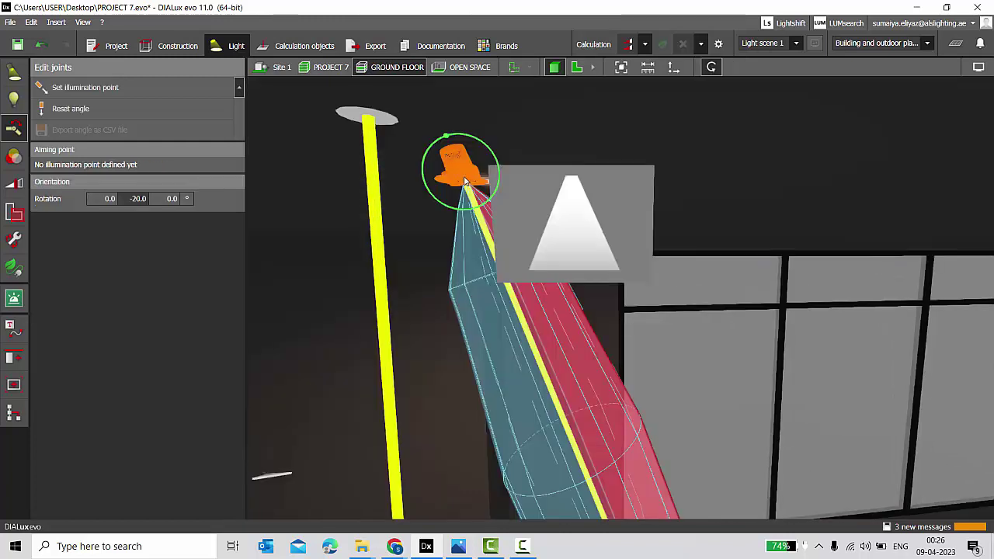
pyautogui.click(367, 116)
pyautogui.scroll(-3, 518, 150)
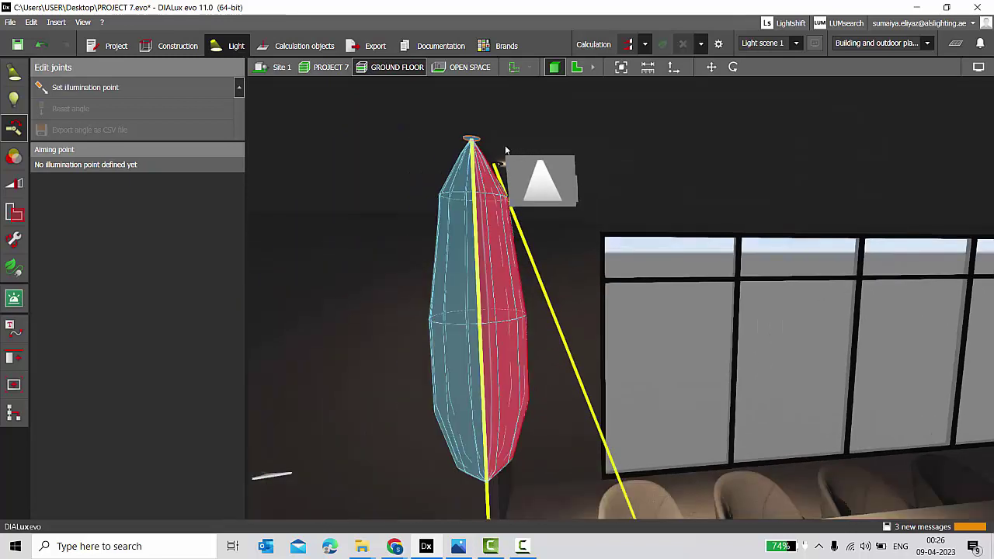
pyautogui.click(733, 68)
pyautogui.press('Escape')
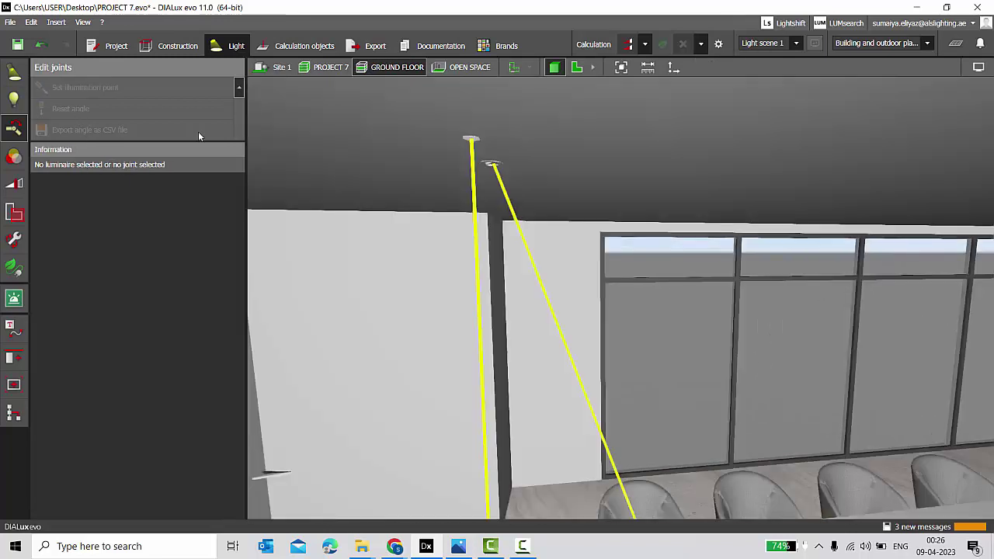
# Aim the IES luminaire at an illumination point on the tabletop, at about X 22.397, Y 19.785, Z 0.700 m.
pyautogui.scroll(-2, 503, 202)
pyautogui.moveTo(500, 205); pyautogui.dragTo(780, 210, button='right')
pyautogui.scroll(2, 779, 209)
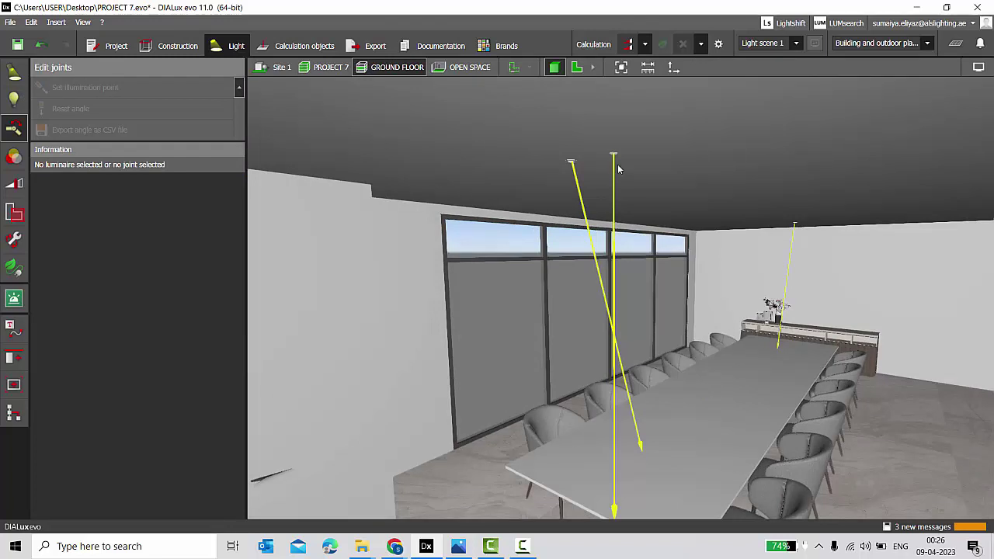
pyautogui.click(615, 157)
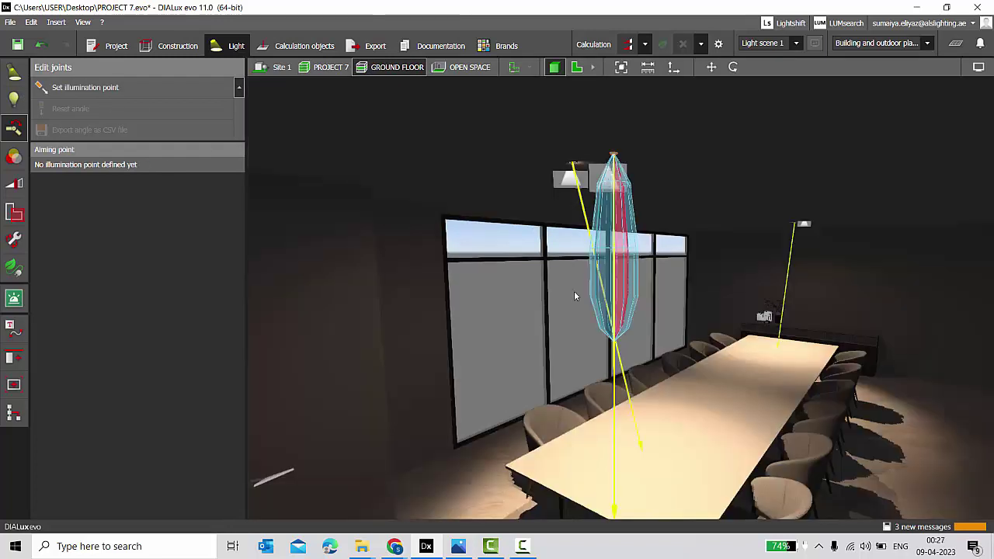
pyautogui.click(709, 418)
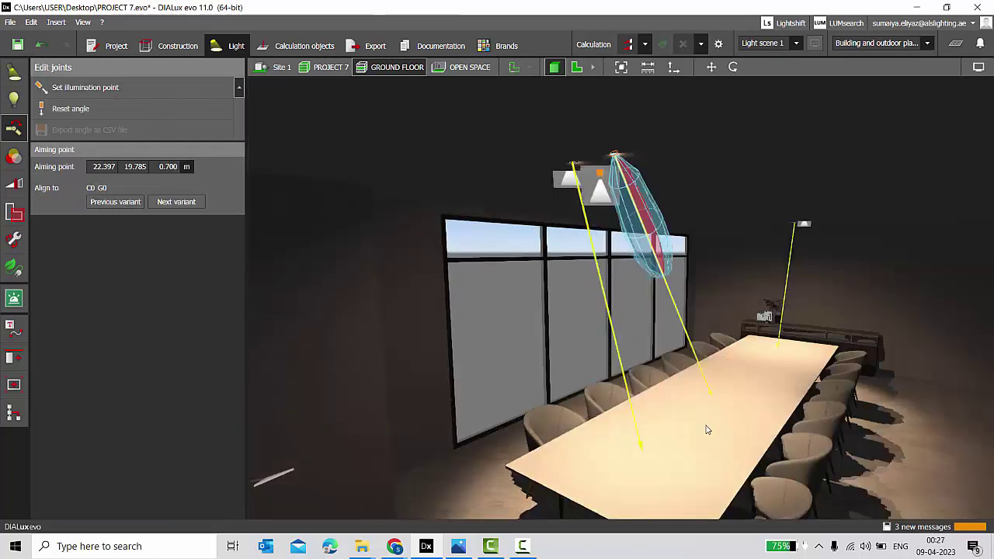
# Compare the aimed IES luminaire with the neighbouring tilted spotlight, and undo the illumination point.
pyautogui.scroll(3, 660, 428)
pyautogui.scroll(-3, 660, 428)
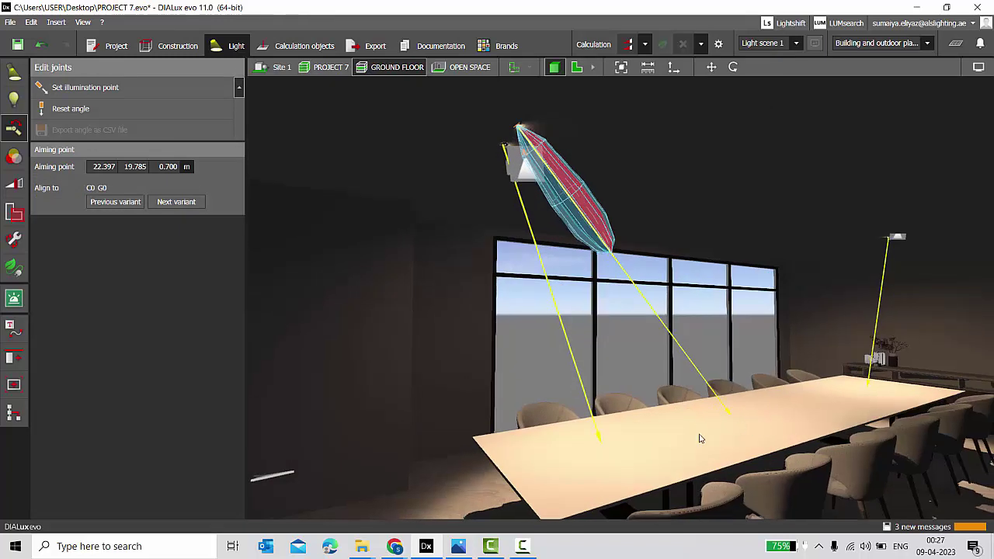
pyautogui.moveTo(714, 446); pyautogui.dragTo(665, 440, button='right')
pyautogui.click(489, 202)
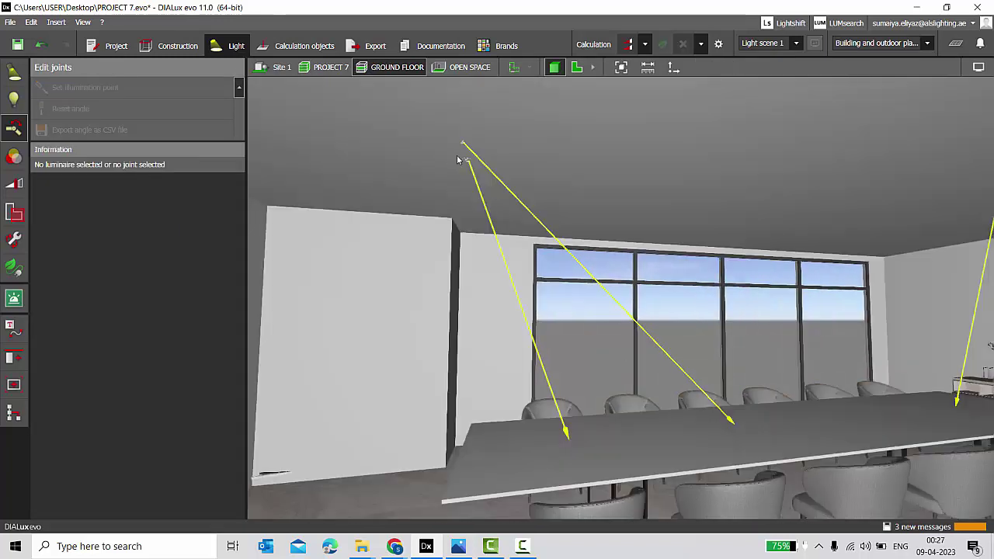
pyautogui.scroll(2, 469, 150)
pyautogui.click(463, 188)
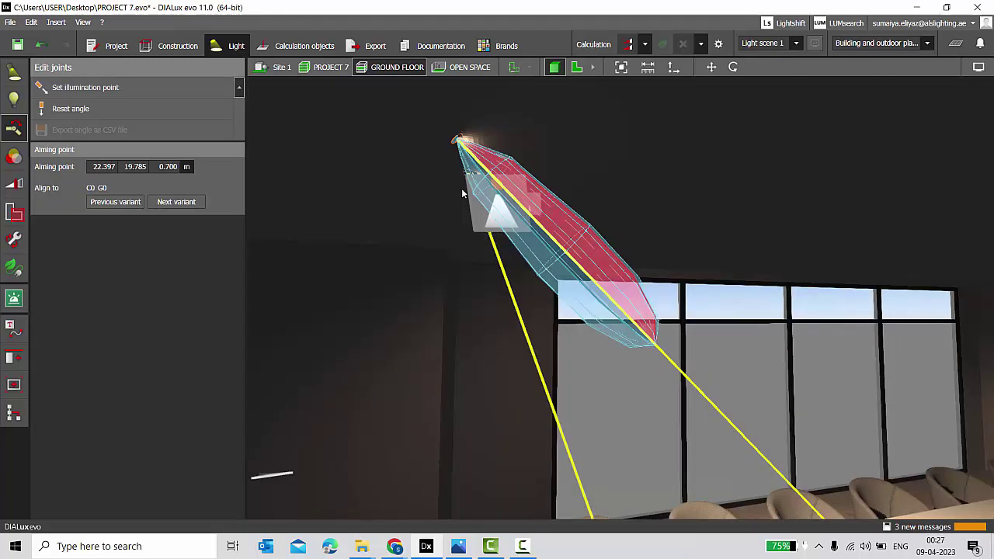
pyautogui.scroll(-2, 463, 188)
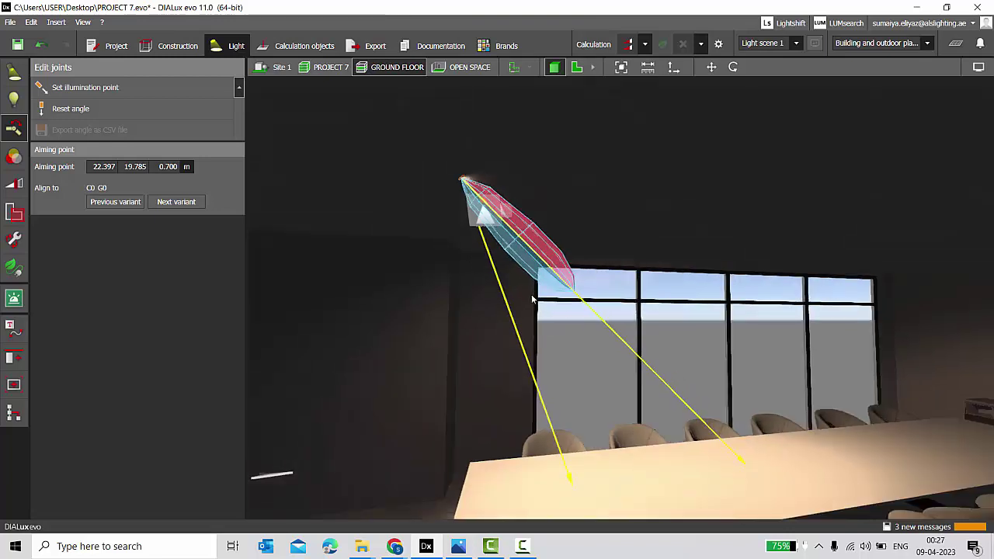
pyautogui.hotkey('ctrl', 'z')
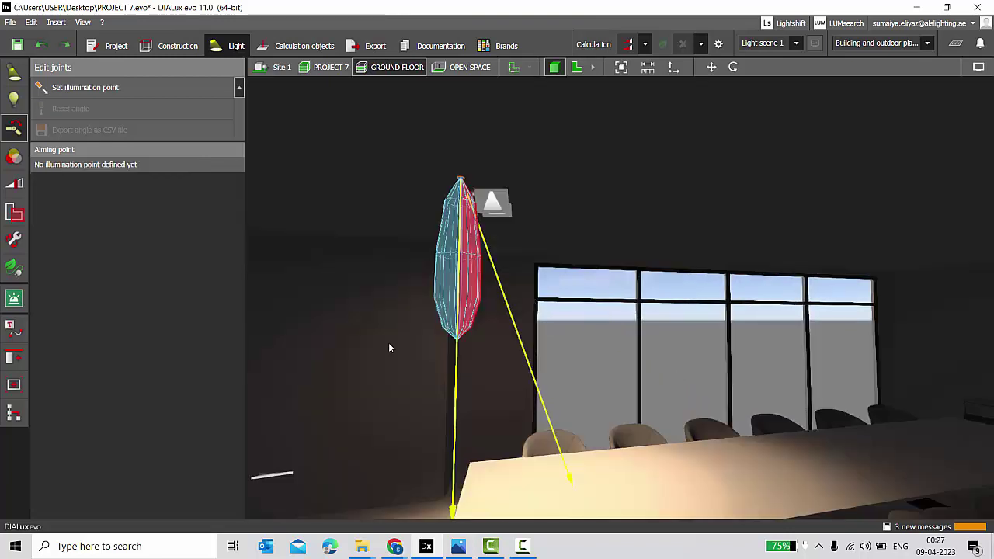
# Set the IES luminaire's own Y rotation to 15°, and correct it to -15° to tilt it towards the table.
pyautogui.press('Escape')
pyautogui.scroll(2, 447, 156)
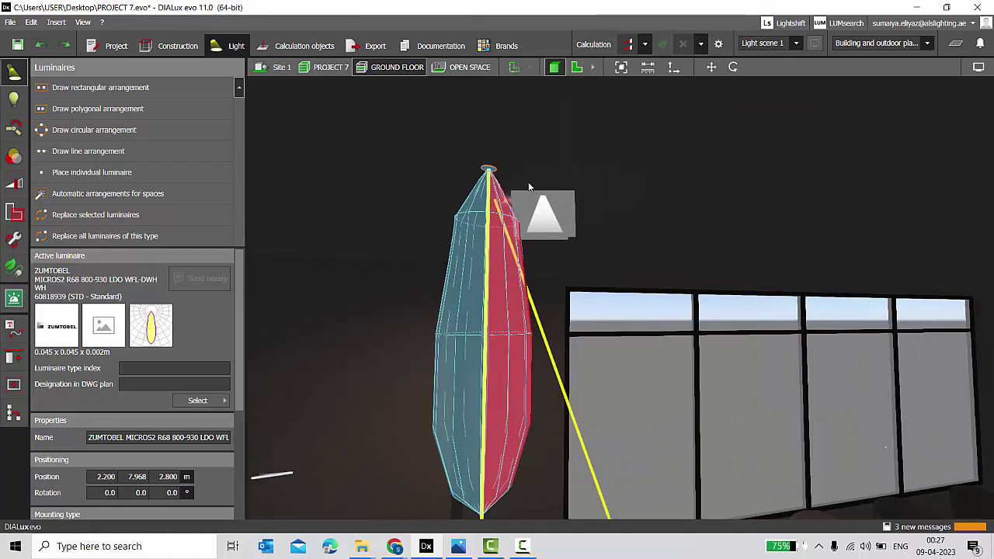
pyautogui.moveTo(529, 186); pyautogui.dragTo(477, 202, button='right')
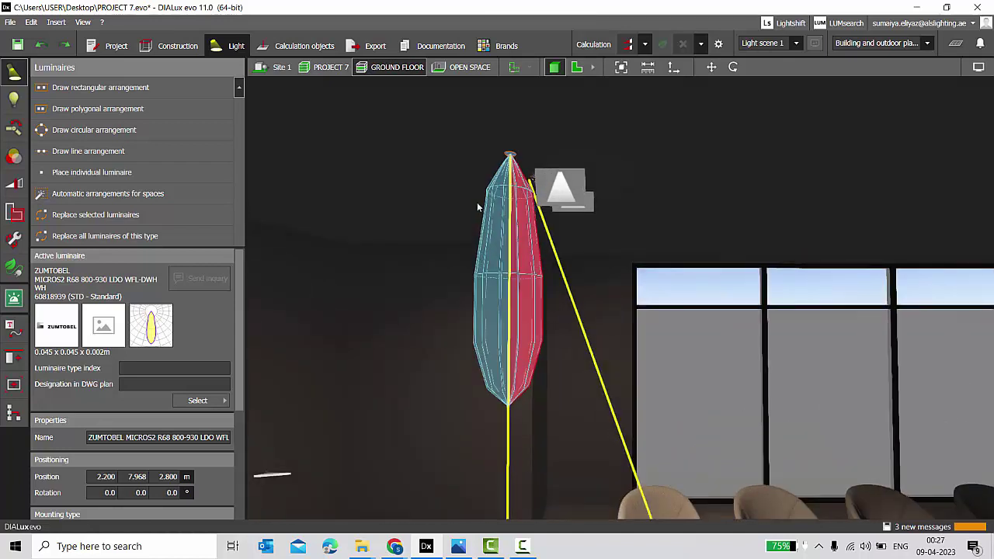
pyautogui.scroll(2, 479, 201)
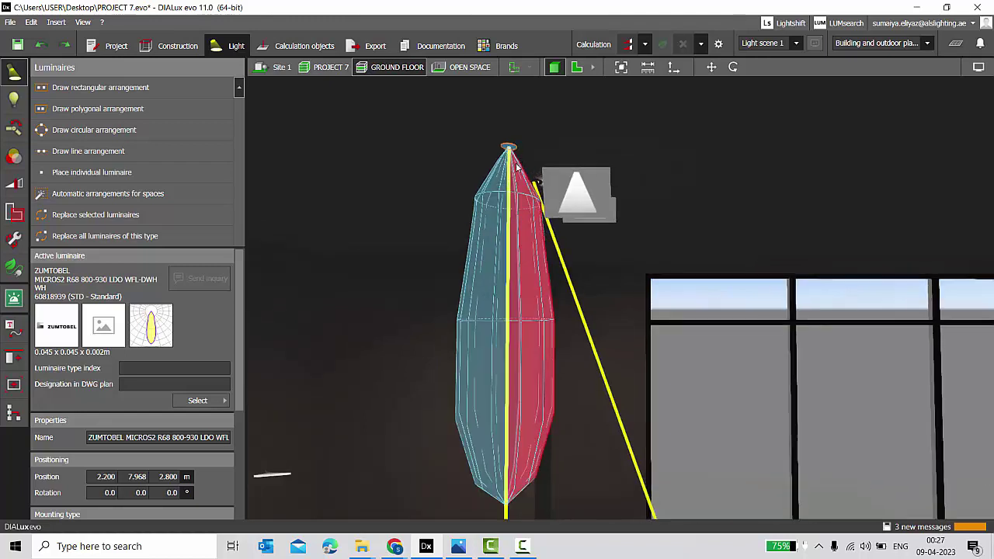
pyautogui.doubleClick(506, 154)
pyautogui.doubleClick(510, 148)
pyautogui.click(713, 70)
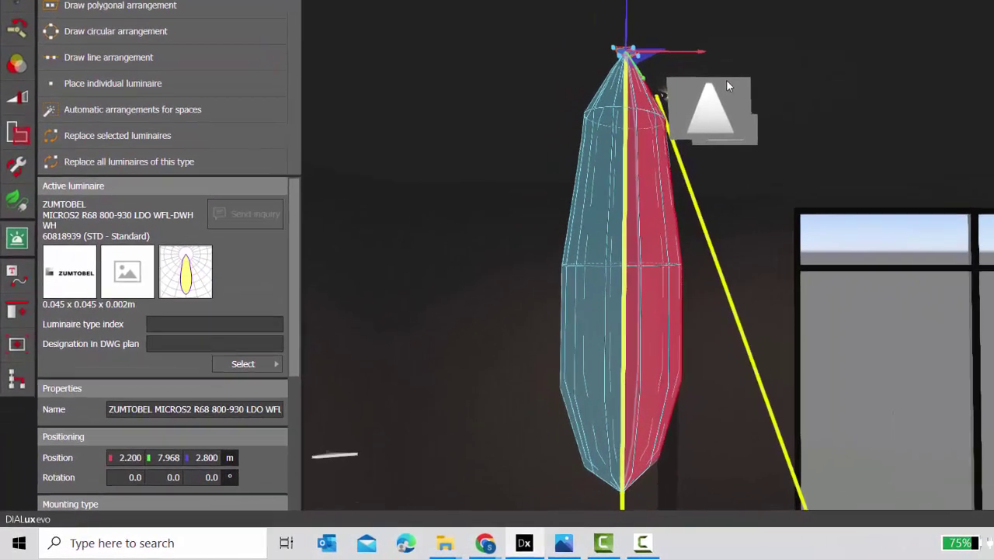
pyautogui.click(173, 477)
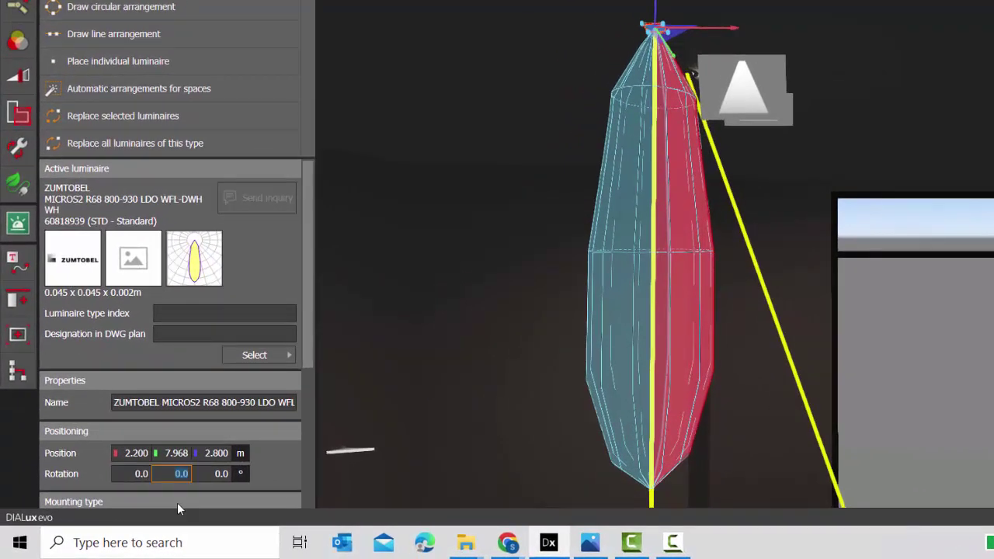
pyautogui.press('Return')
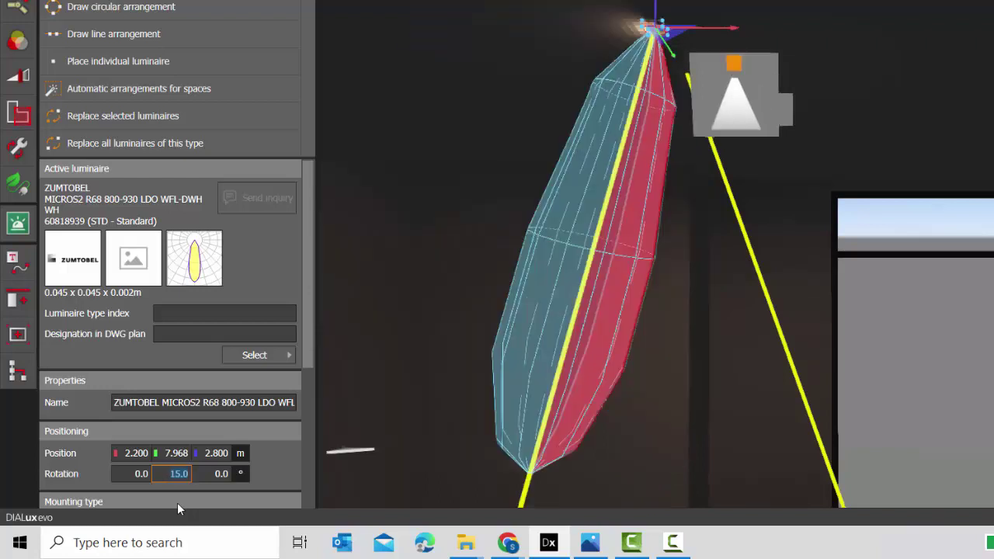
pyautogui.press('BackSpace')
pyautogui.write('-15')
pyautogui.press('Return')
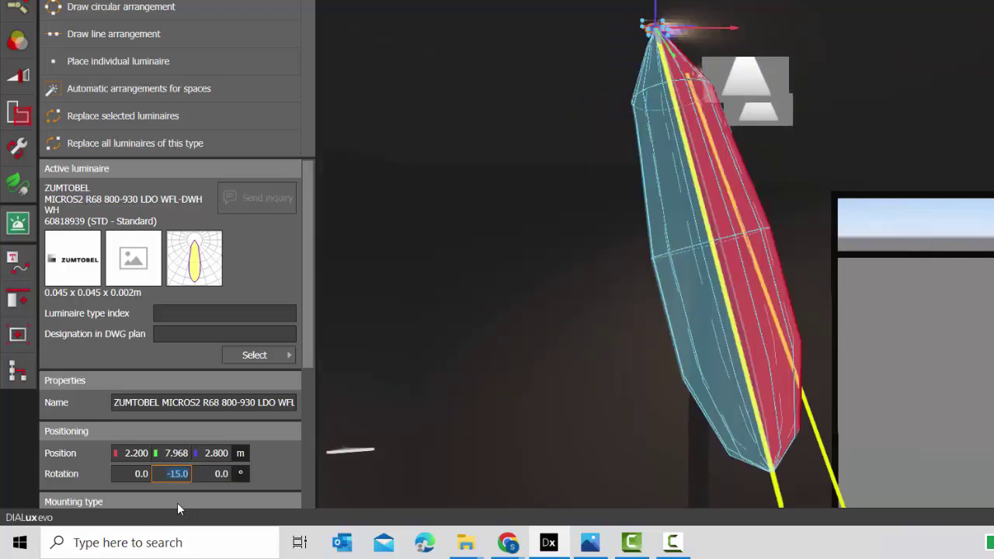
# Inspect the IES luminaire at the ceiling in 3D, checking how its whole body tilts with the Y rotation.
pyautogui.click(499, 247)
pyautogui.scroll(-2, 656, 12)
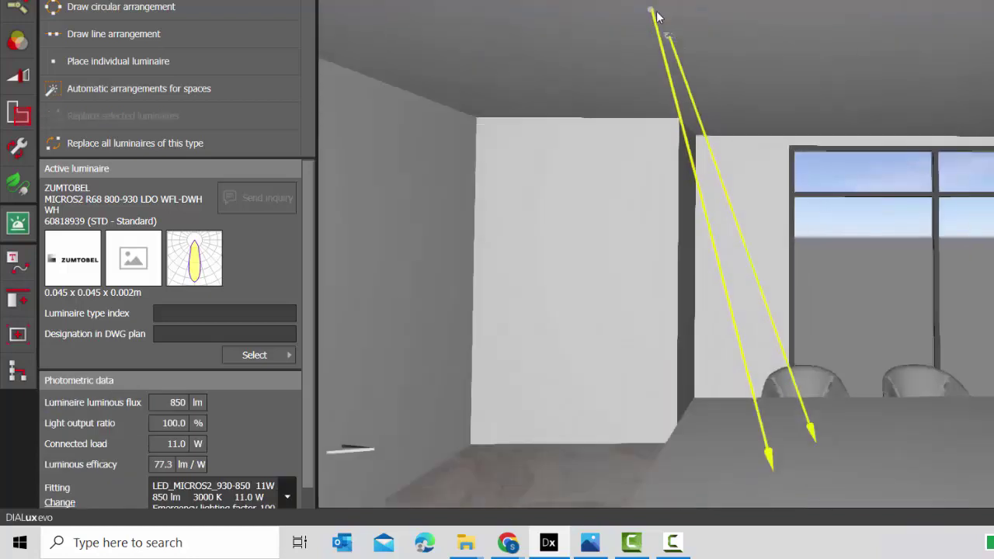
pyautogui.scroll(2, 675, 11)
pyautogui.moveTo(582, 7); pyautogui.dragTo(651, 21, button='right')
pyautogui.scroll(3, 974, 11)
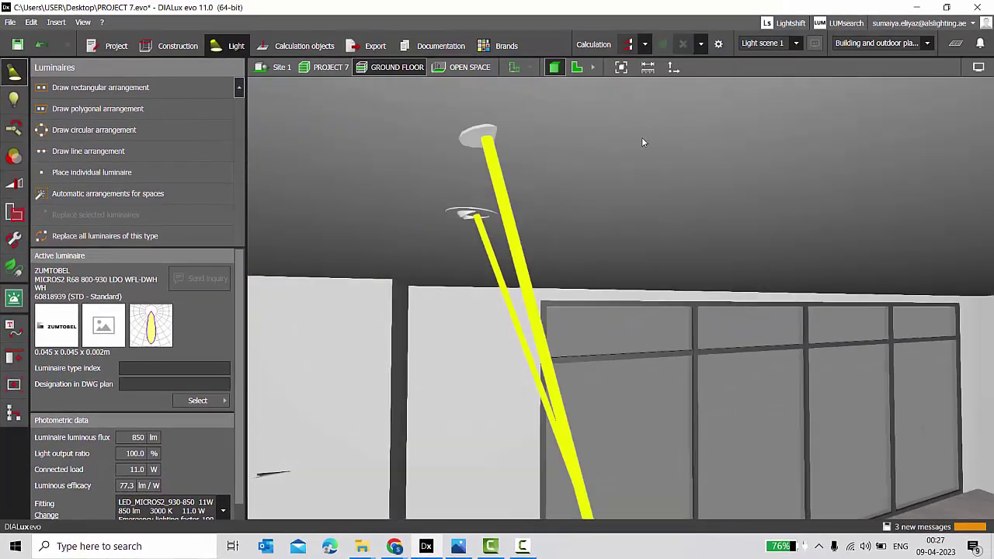
pyautogui.click(480, 117)
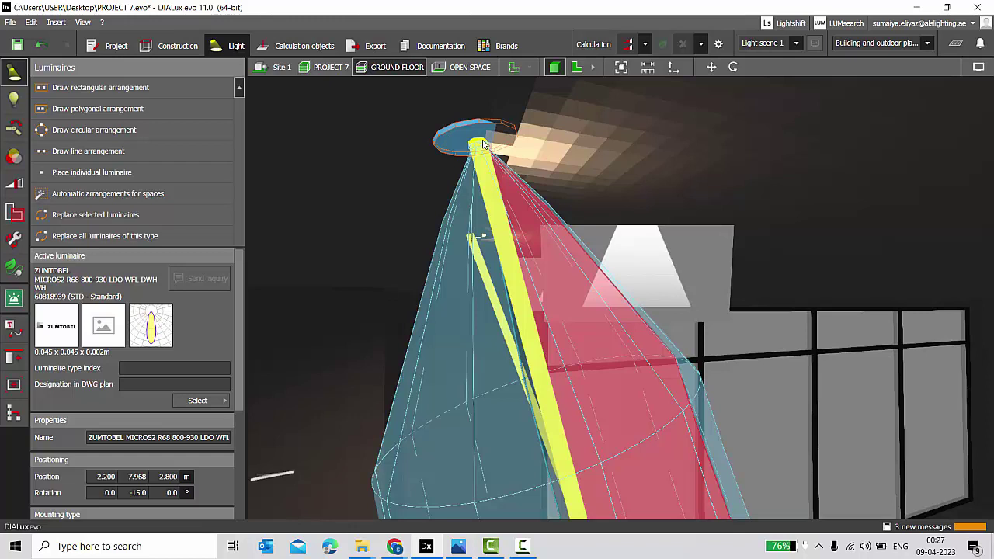
pyautogui.click(485, 144)
pyautogui.click(471, 139)
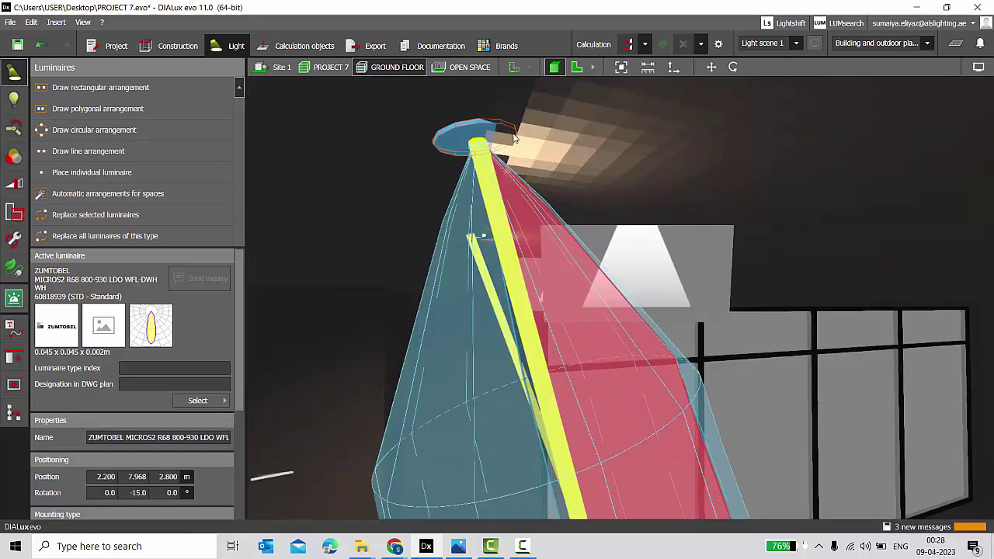
pyautogui.click(512, 134)
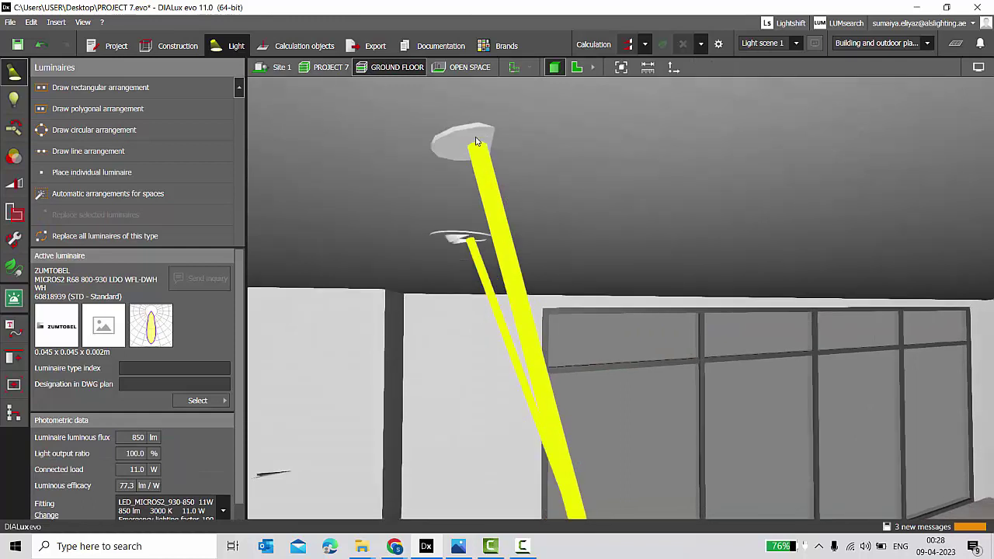
pyautogui.click(475, 142)
pyautogui.click(521, 129)
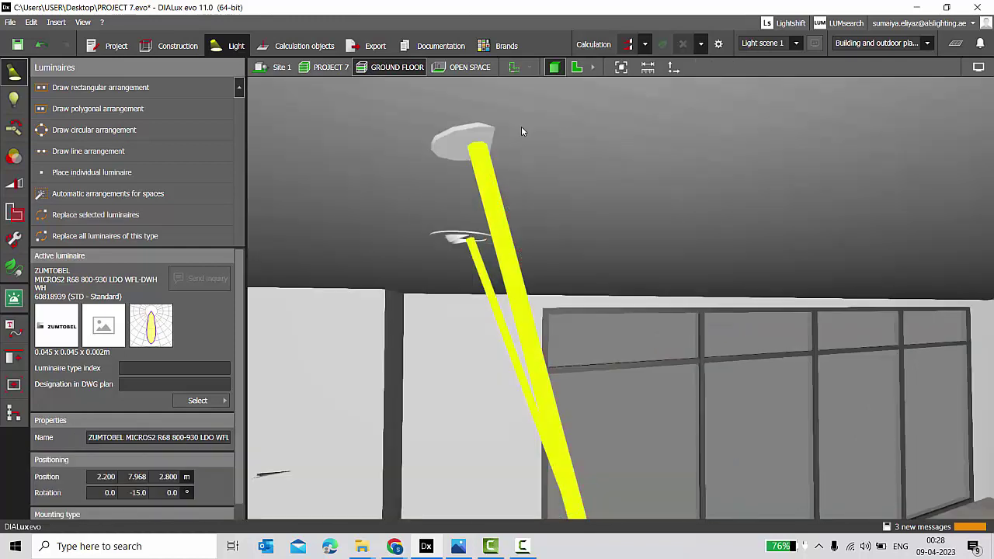
pyautogui.click(491, 132)
pyautogui.click(513, 137)
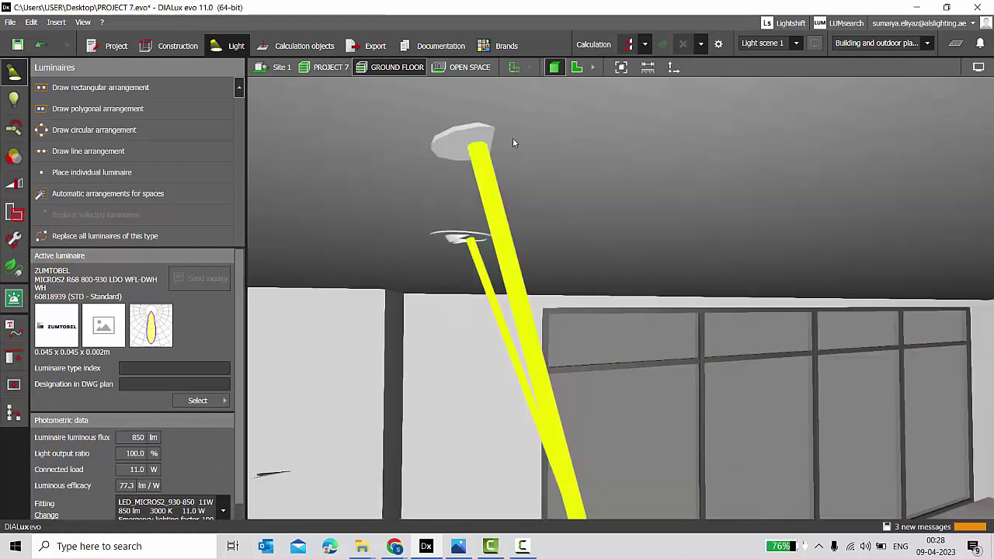
pyautogui.click(477, 142)
pyautogui.scroll(-2, 484, 130)
pyautogui.scroll(-3, 484, 130)
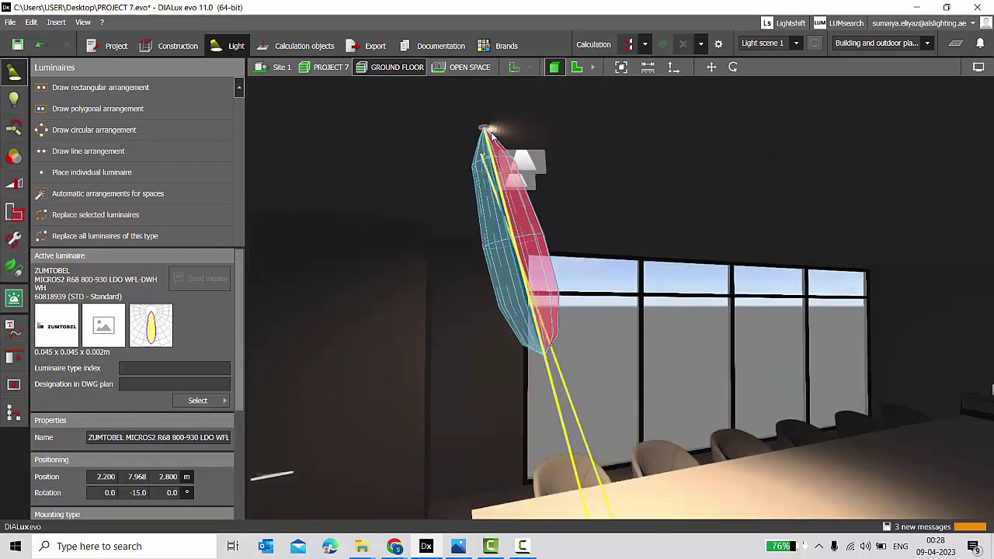
pyautogui.scroll(2, 492, 136)
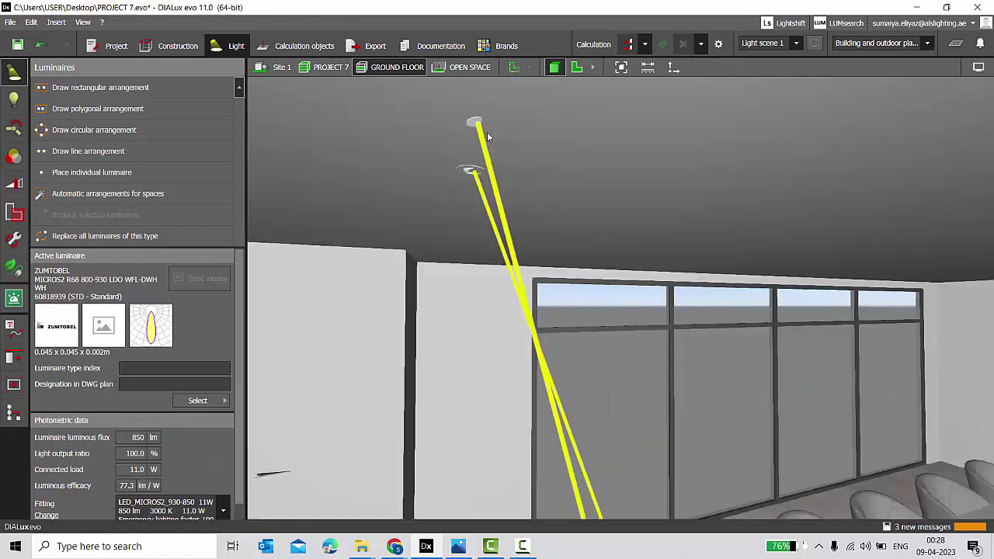
pyautogui.click(474, 126)
pyautogui.press('Escape')
pyautogui.scroll(2, 473, 129)
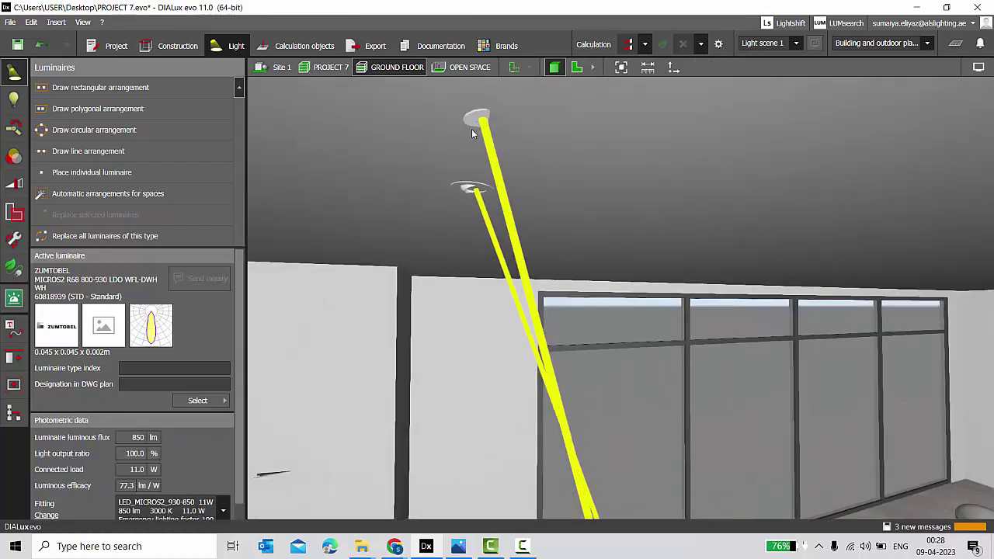
# Compare the adjustable spotlight's lamp and ceiling ring up close with the rotated body of the IES luminaire.
pyautogui.moveTo(472, 130); pyautogui.dragTo(476, 155, button='right')
pyautogui.scroll(5, 477, 161)
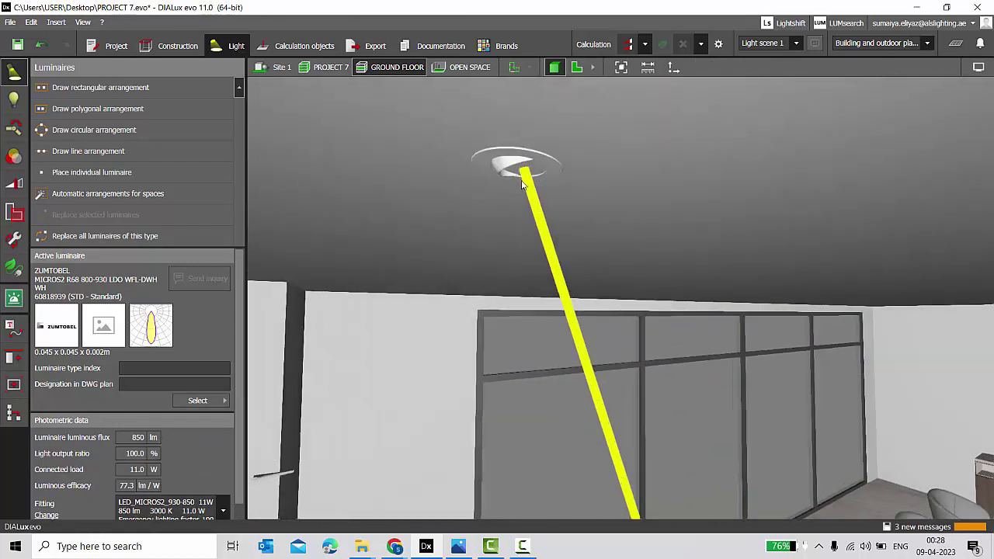
pyautogui.scroll(1, 374, 185)
pyautogui.moveTo(416, 187); pyautogui.dragTo(472, 171, button='middle')
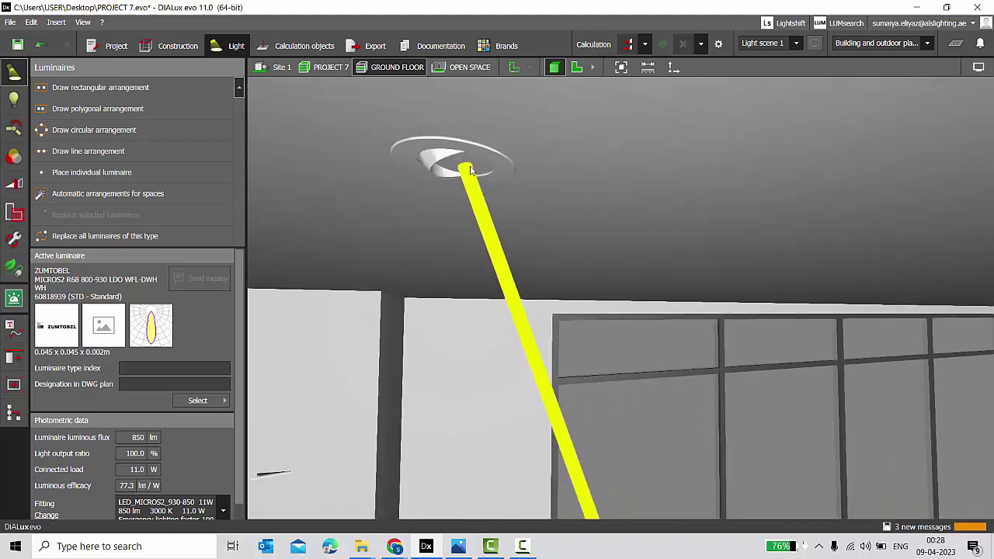
pyautogui.scroll(-5, 470, 171)
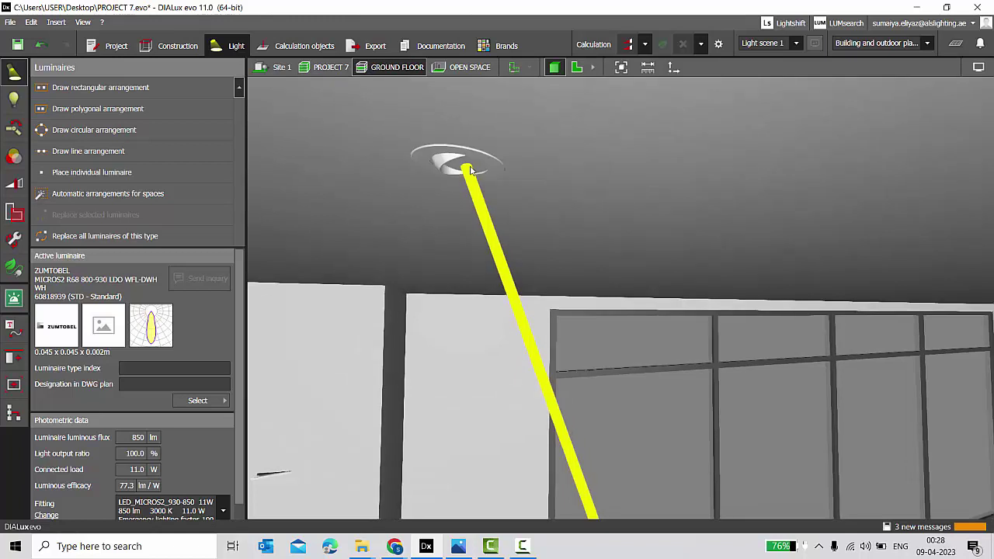
pyautogui.scroll(2, 466, 179)
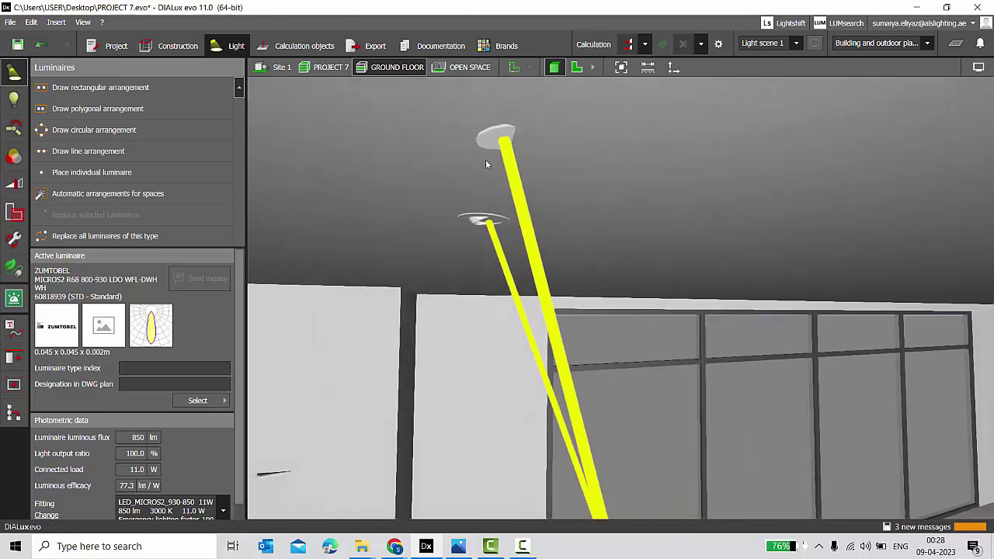
pyautogui.click(494, 147)
pyautogui.scroll(2, 459, 144)
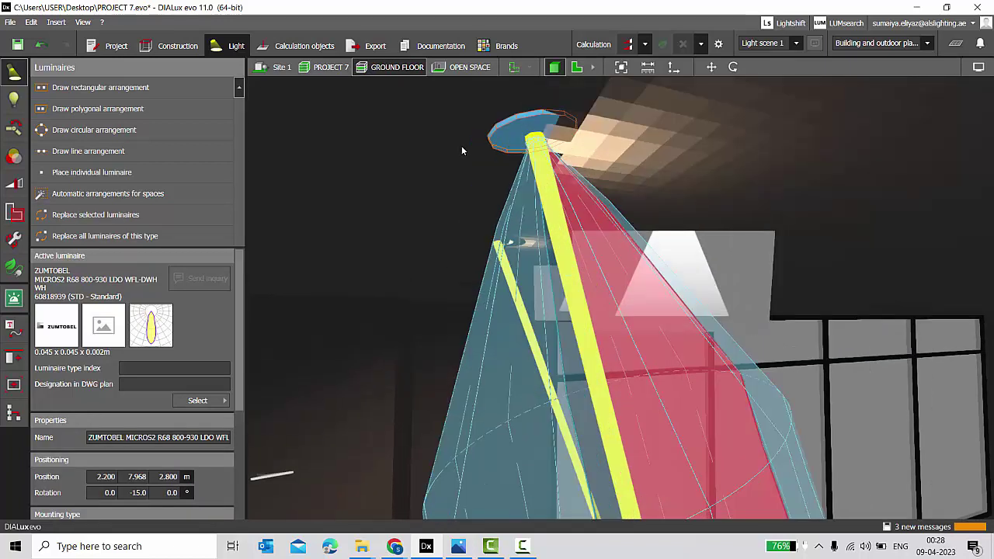
pyautogui.click(463, 146)
pyautogui.scroll(2, 463, 147)
# Select the adjustable MICROS2 spotlight and examine its tilted lamp head against its mounting ring.
pyautogui.click(497, 218)
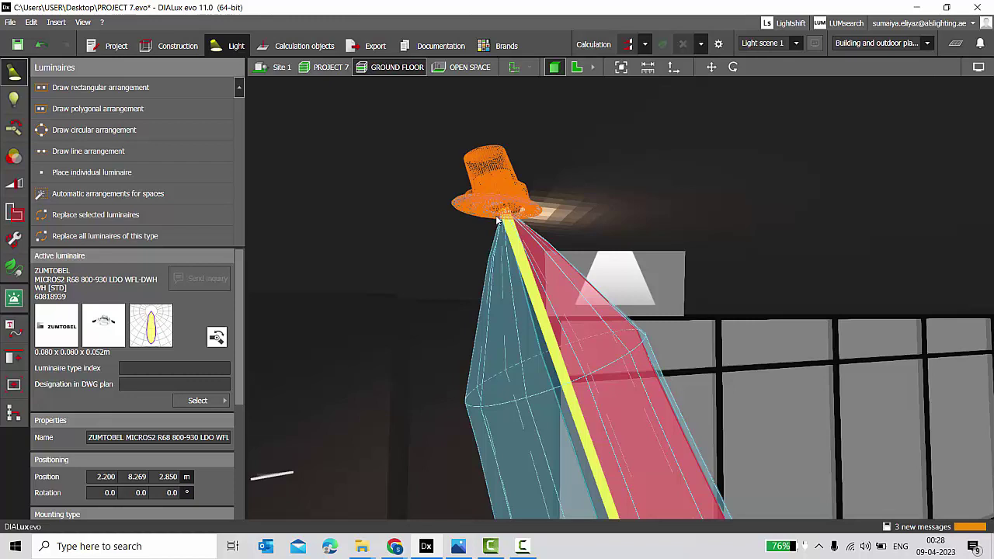
pyautogui.click(497, 220)
pyautogui.click(491, 214)
pyautogui.click(490, 214)
pyautogui.click(490, 214)
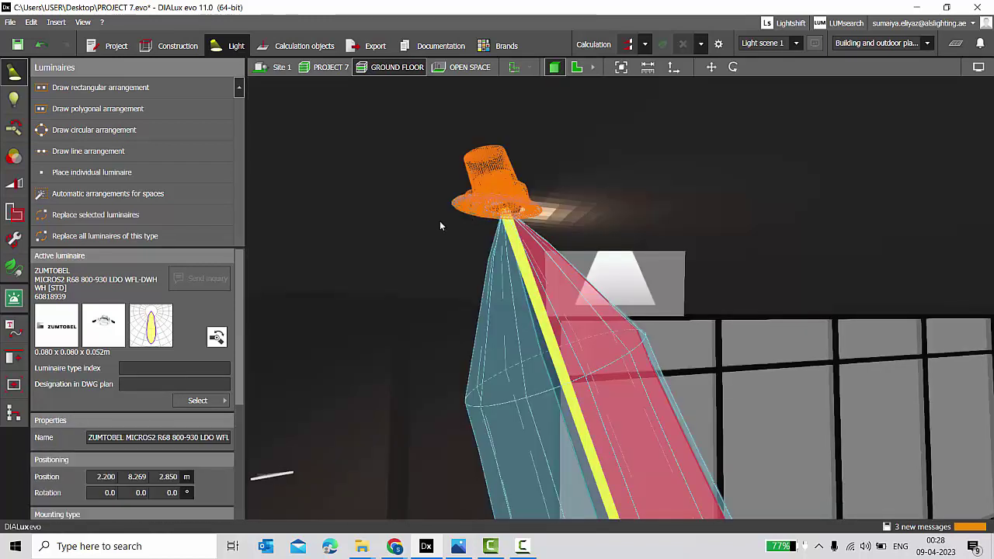
pyautogui.click(440, 221)
pyautogui.scroll(-1, 440, 220)
# Set the IES luminaire's own Y rotation to -20°.
pyautogui.click(478, 117)
pyautogui.scroll(-3, 434, 159)
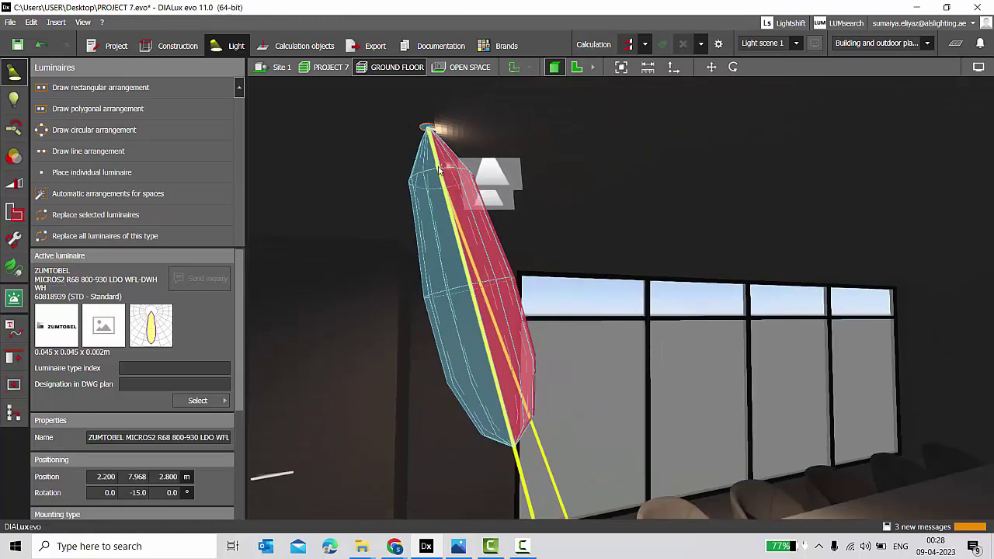
pyautogui.moveTo(443, 177); pyautogui.dragTo(445, 183, button='right')
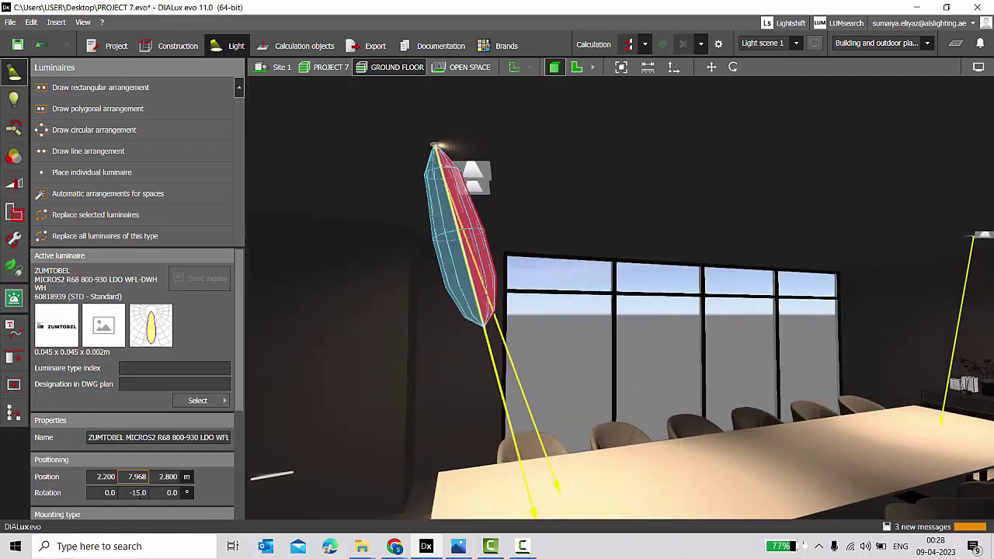
pyautogui.click(138, 492)
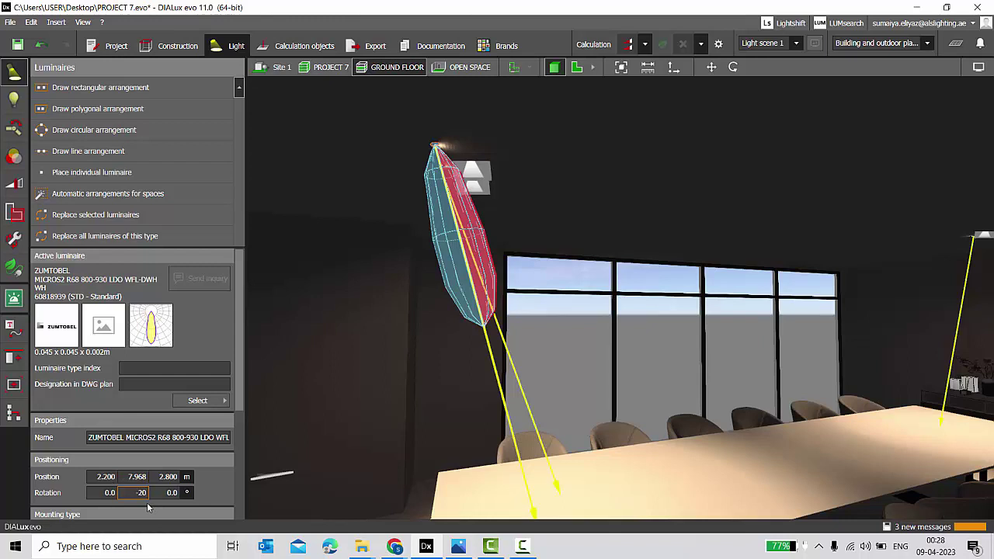
pyautogui.press('Return')
# Compare the beam directions and ceiling fittings of the IES luminaire and the adjustable spotlight above the table end.
pyautogui.click(454, 401)
pyautogui.scroll(-1, 477, 264)
pyautogui.moveTo(537, 276); pyautogui.dragTo(509, 268, button='right')
pyautogui.click(483, 208)
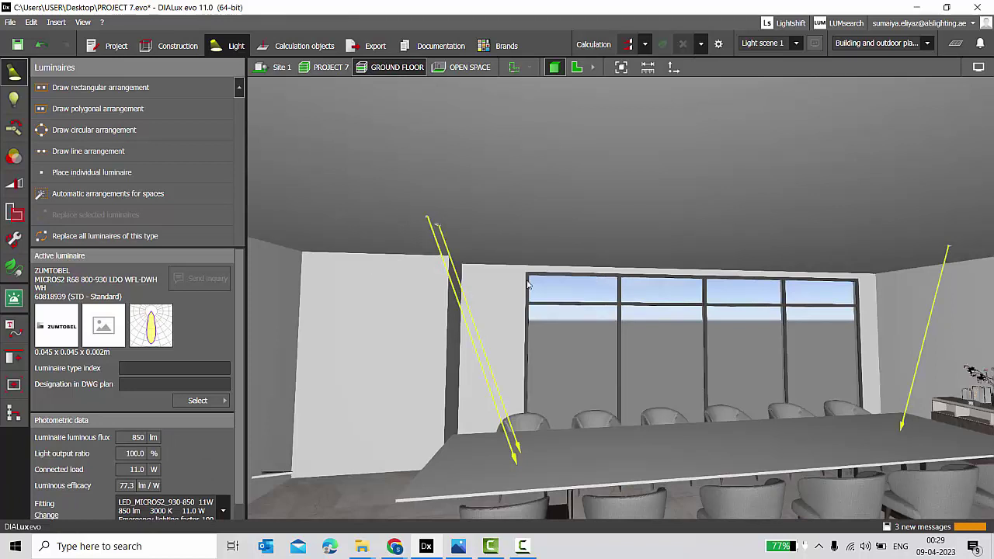
pyautogui.moveTo(593, 277); pyautogui.dragTo(531, 247, button='right')
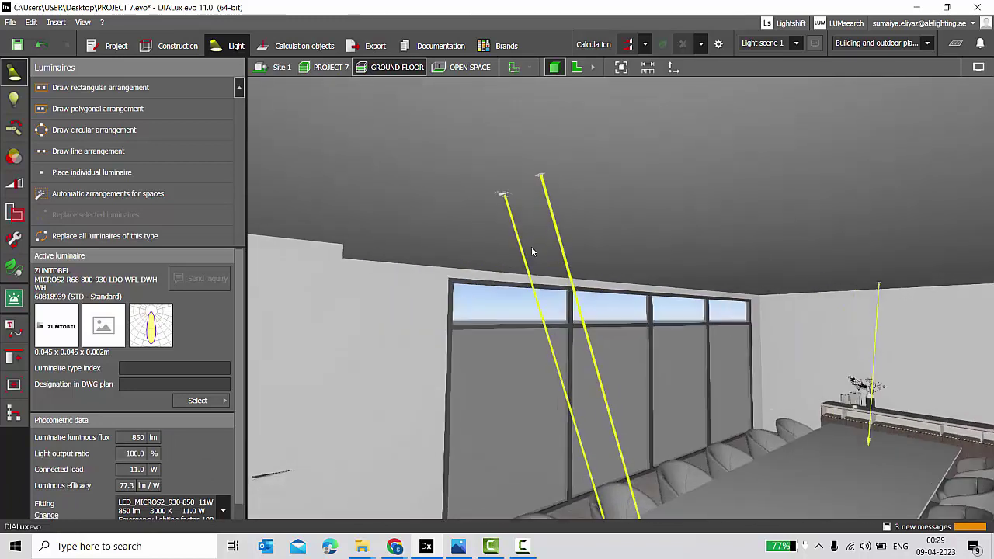
pyautogui.scroll(2, 541, 208)
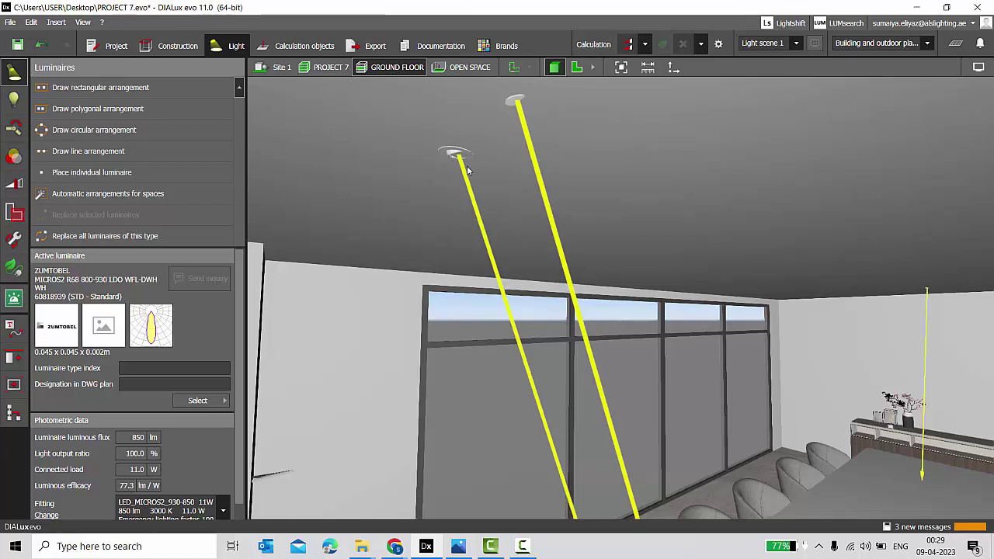
# Delete the rotated IES luminaire beside the adjustable spotlight.
pyautogui.click(520, 98)
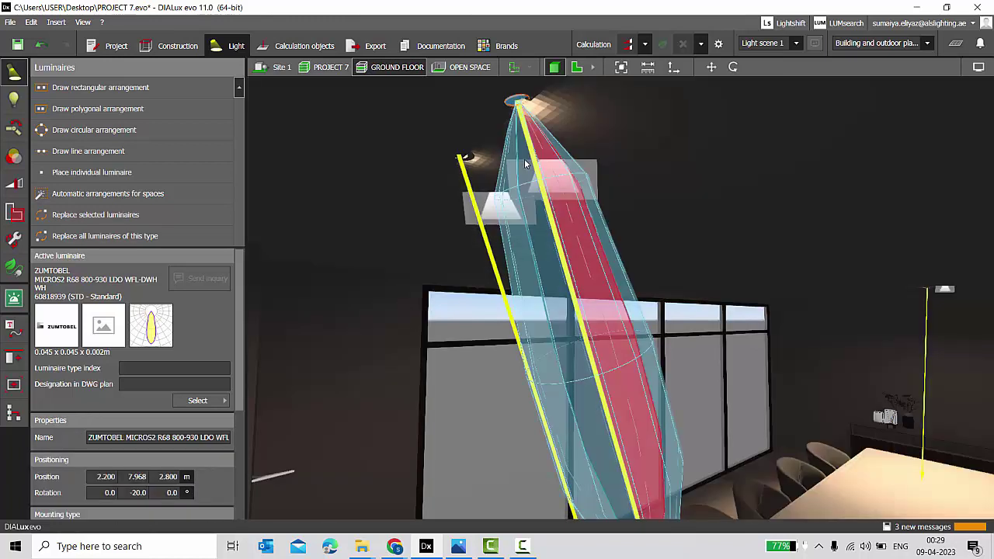
pyautogui.press('Delete')
pyautogui.scroll(-2, 350, 157)
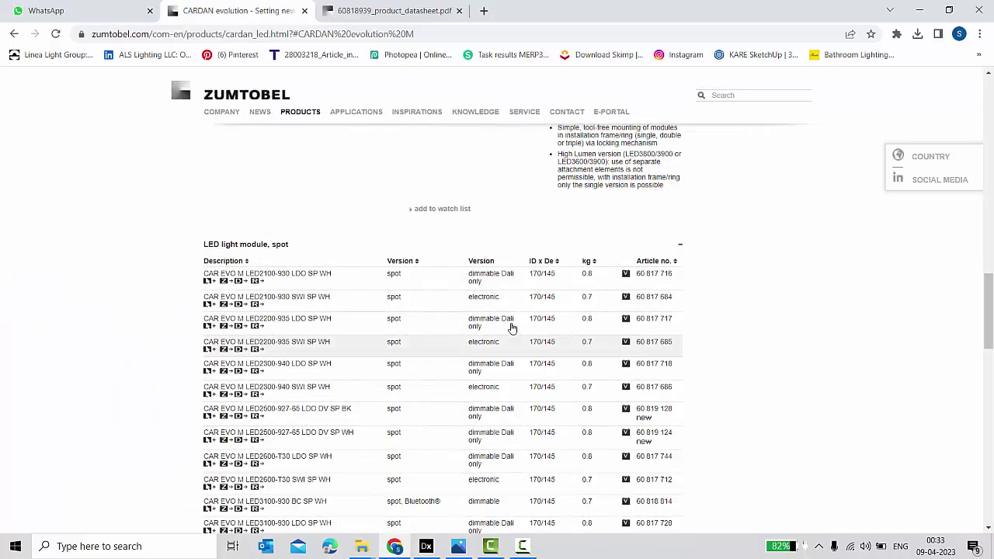
# In Chrome, search the Zumtobel website for "cardan" and expand the CARDAN EVOLUTION M product group.
pyautogui.scroll(10, 559, 292)
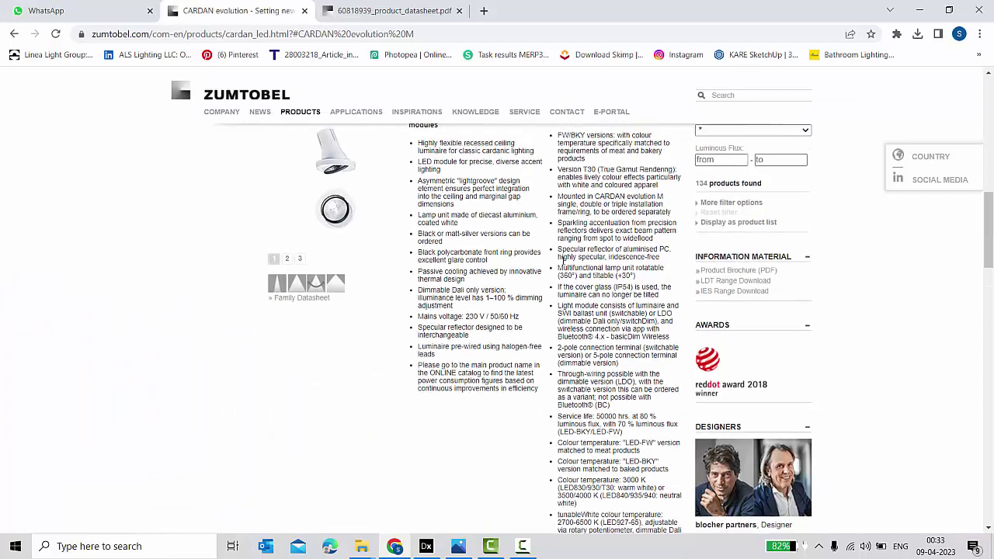
pyautogui.scroll(4, 559, 292)
pyautogui.click(733, 96)
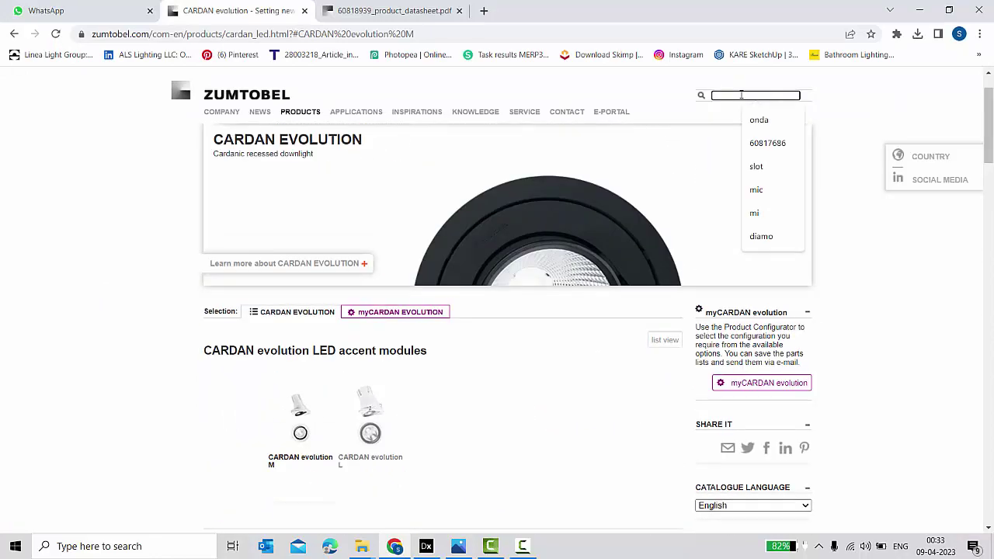
pyautogui.write('cardan')
pyautogui.press('Return')
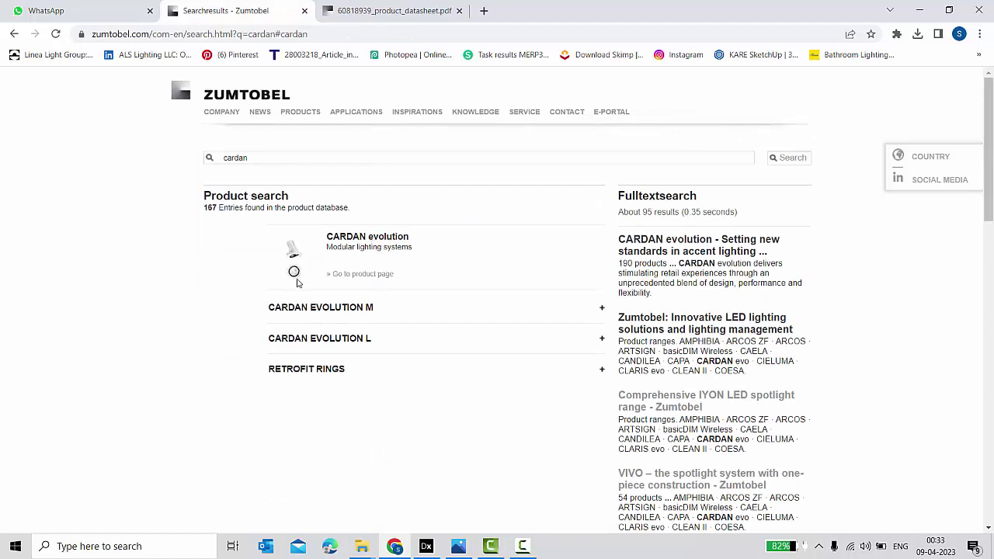
pyautogui.click(334, 308)
pyautogui.scroll(-1, 332, 308)
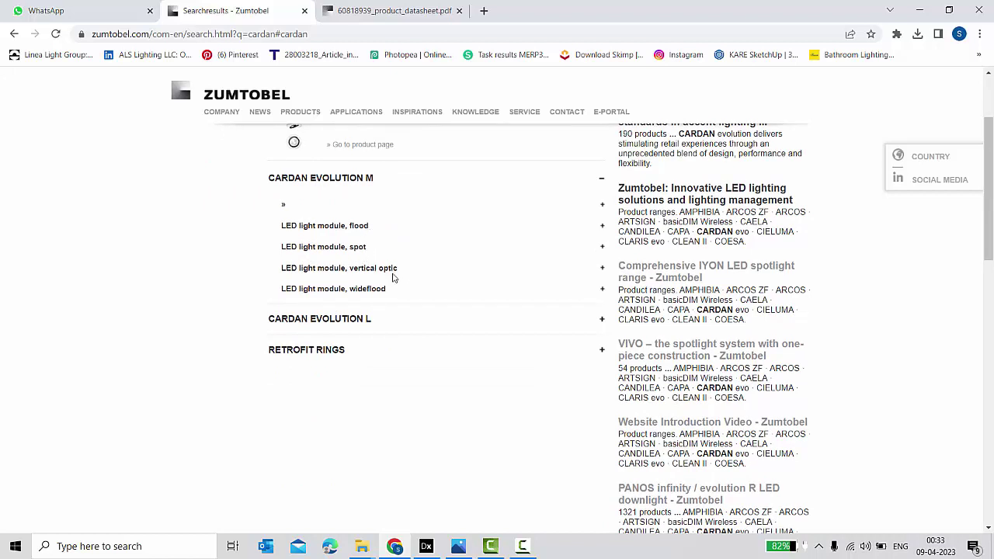
# Switch to DIALux evo, show the room in 3D, and examine the aimed table downlight and the plant in the corner.
pyautogui.hotkey('alt', 'Tab')
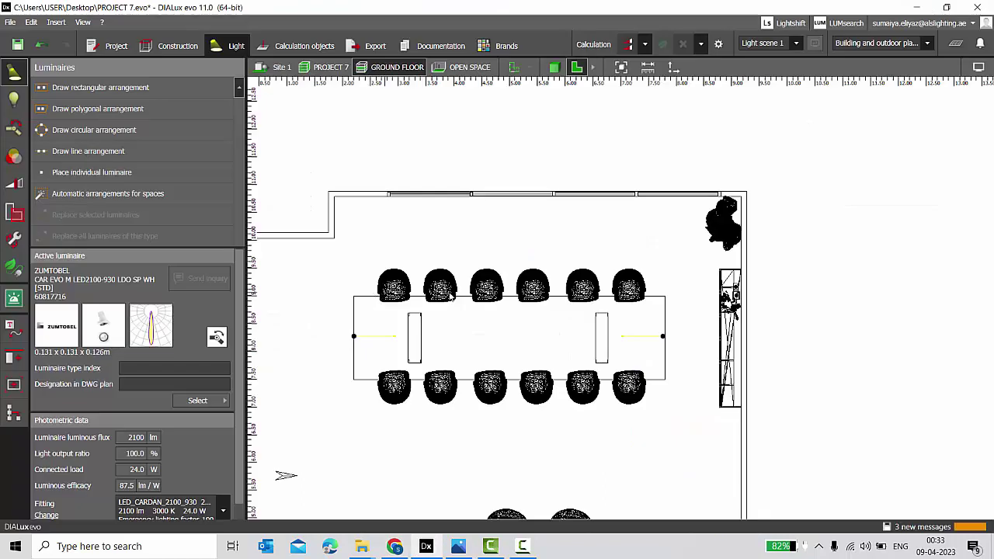
pyautogui.scroll(2, 681, 227)
pyautogui.click(557, 72)
pyautogui.scroll(-3, 674, 296)
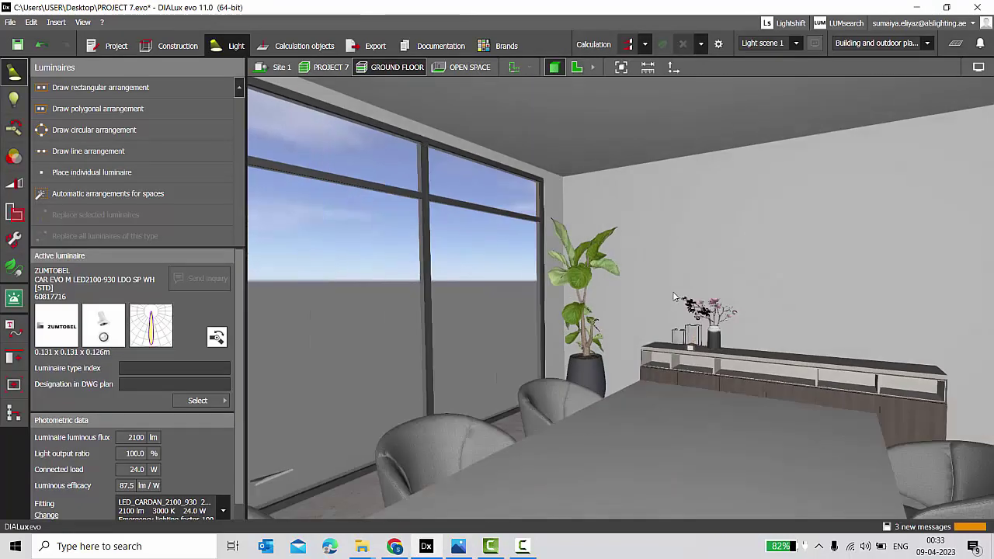
pyautogui.scroll(-3, 642, 321)
pyautogui.scroll(3, 699, 208)
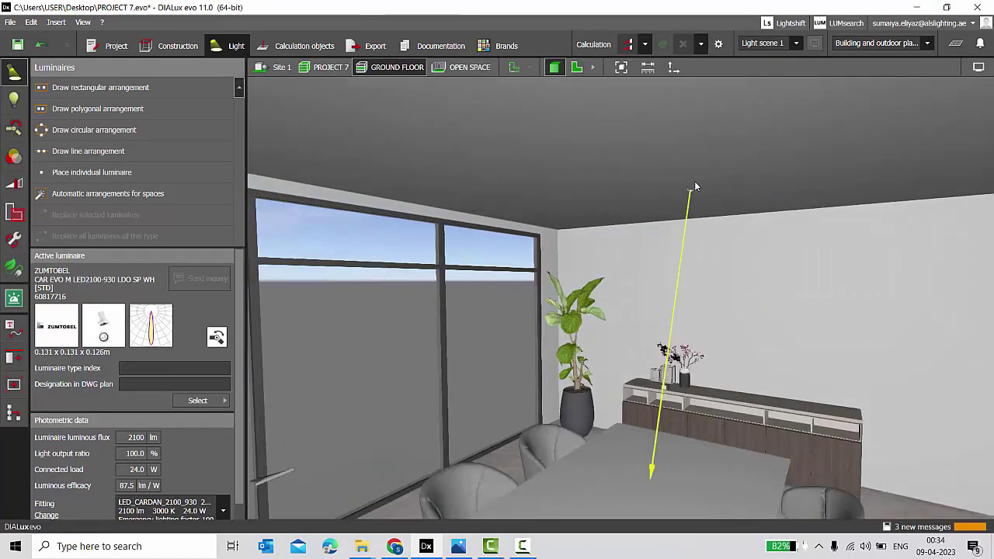
pyautogui.scroll(1, 697, 202)
pyautogui.moveTo(697, 200); pyautogui.dragTo(544, 242, button='right')
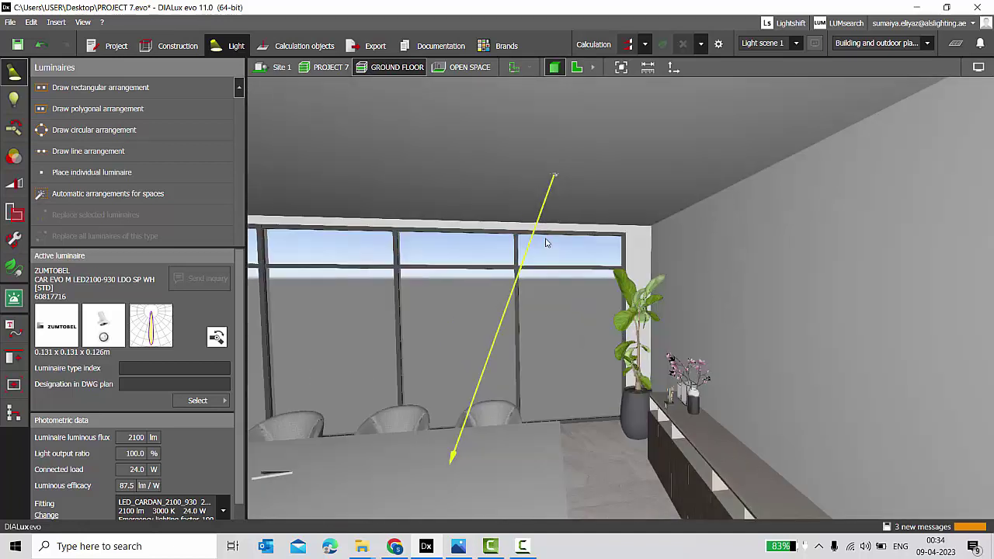
pyautogui.scroll(2, 560, 196)
pyautogui.scroll(2, 560, 177)
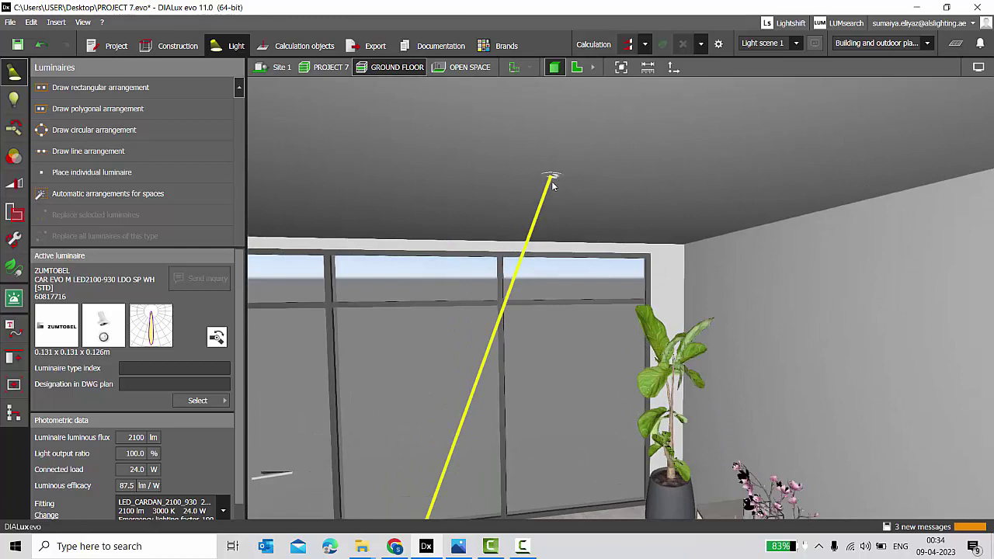
pyautogui.moveTo(562, 239); pyautogui.dragTo(632, 244, button='right')
pyautogui.moveTo(568, 182); pyautogui.dragTo(580, 395, button='right')
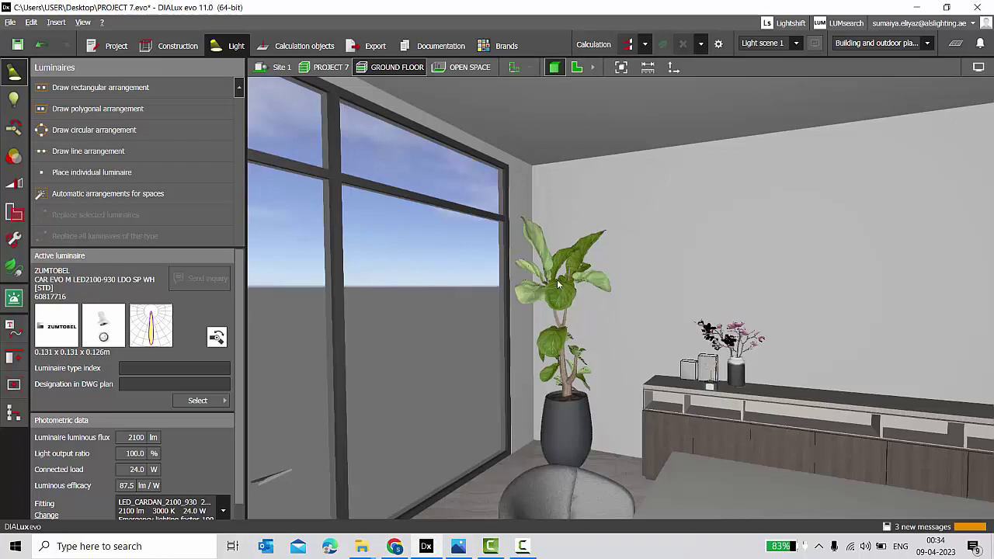
# In Chrome, open the data sheet of the CARDAN EVOLUTION M spot module CAR EVO M LED2100-930 LDO SP WH.
pyautogui.hotkey('alt', 'Tab')
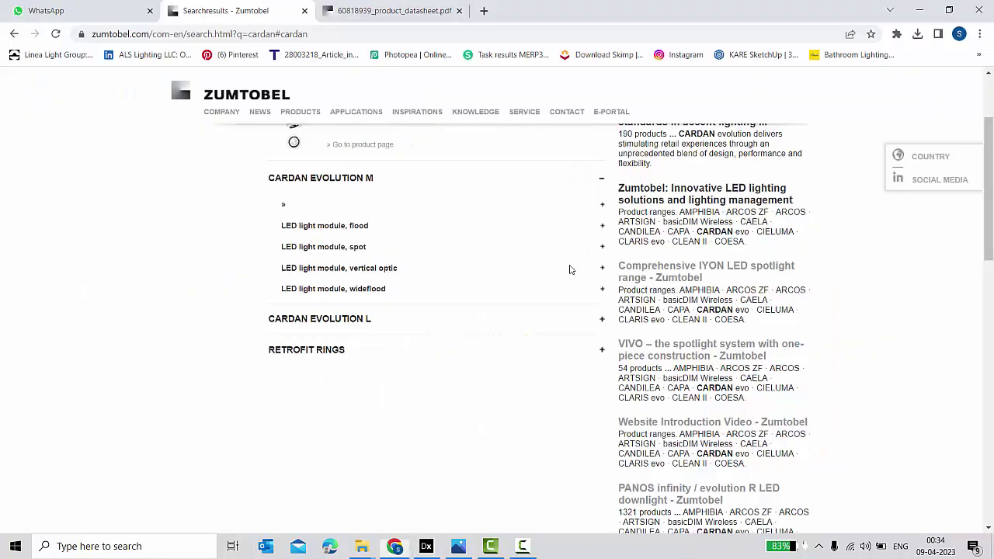
pyautogui.click(345, 247)
pyautogui.scroll(-1, 345, 253)
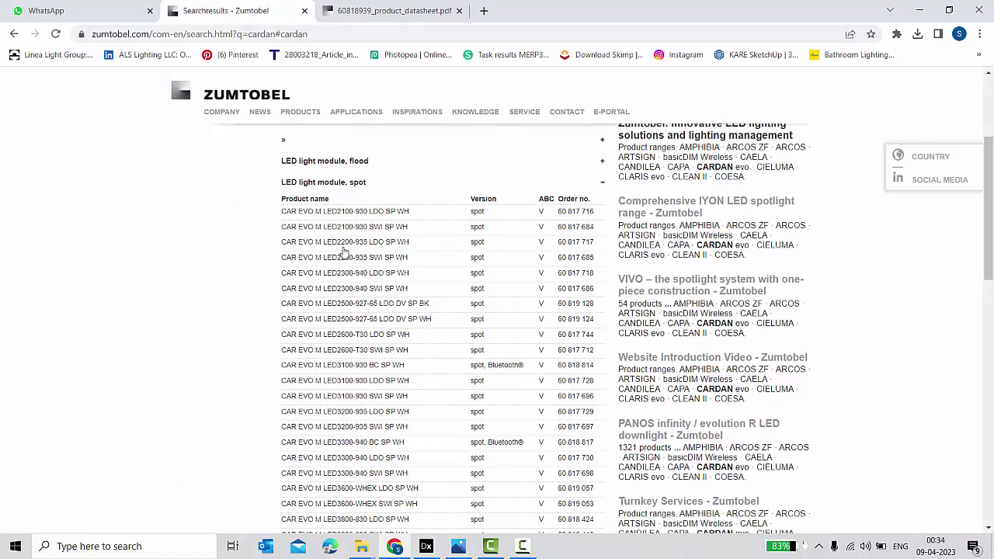
pyautogui.click(370, 213)
pyautogui.click(591, 23)
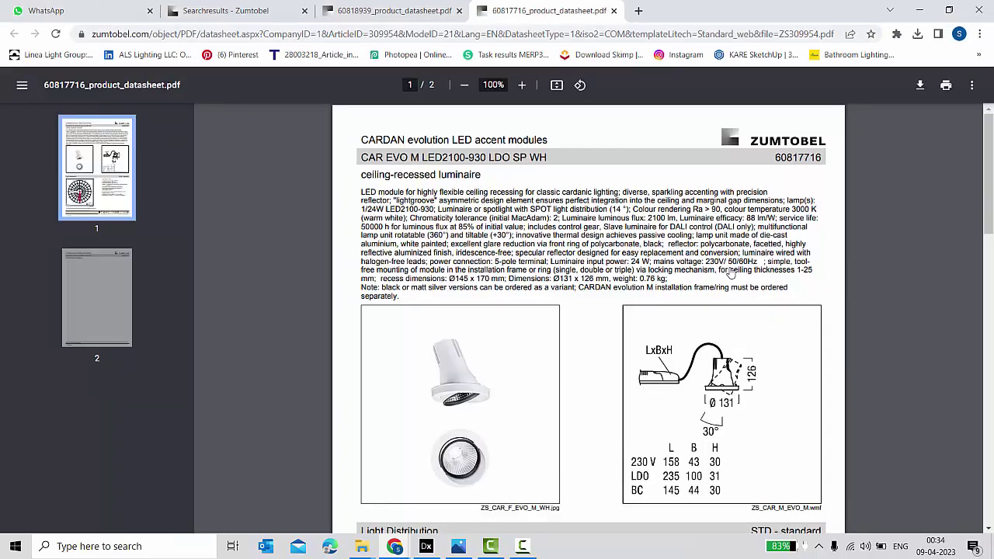
# Enlarge the data sheet and highlight the phrase "rotatable (360°) and tiltable (+30°)" in the product description.
pyautogui.keyDown('ctrl'); pyautogui.scroll(3, 465, 230); pyautogui.keyUp('ctrl')
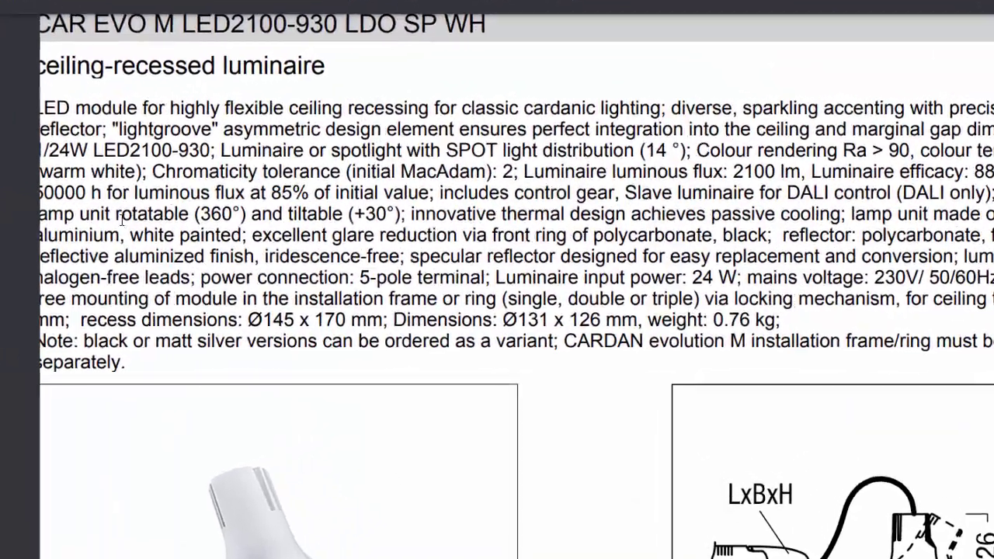
pyautogui.moveTo(251, 246); pyautogui.dragTo(272, 245)
pyautogui.moveTo(120, 205); pyautogui.dragTo(386, 207)
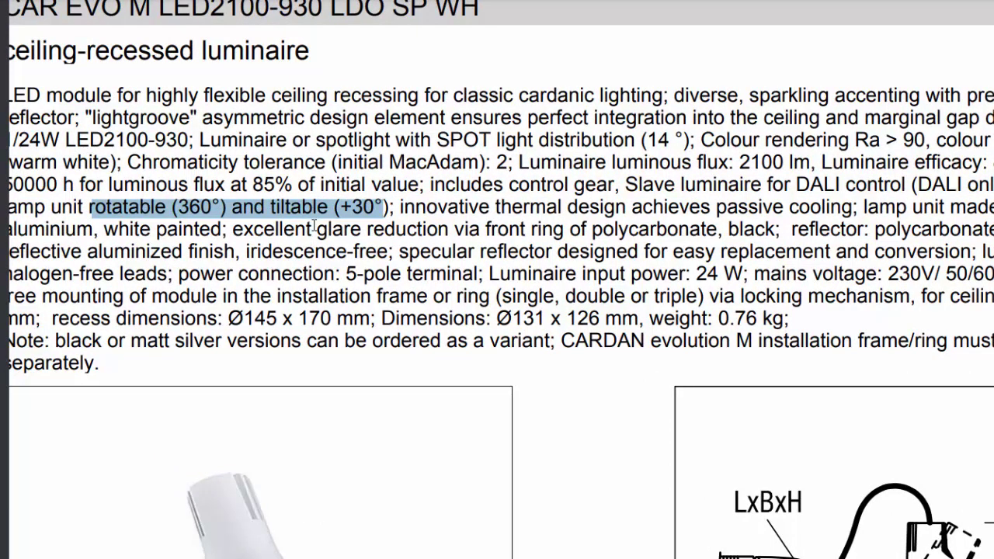
# Switch to DIALux evo, decline saving the project, and load the luminaire file 309954 (1) from Downloads.
pyautogui.hotkey('alt', 'Tab')
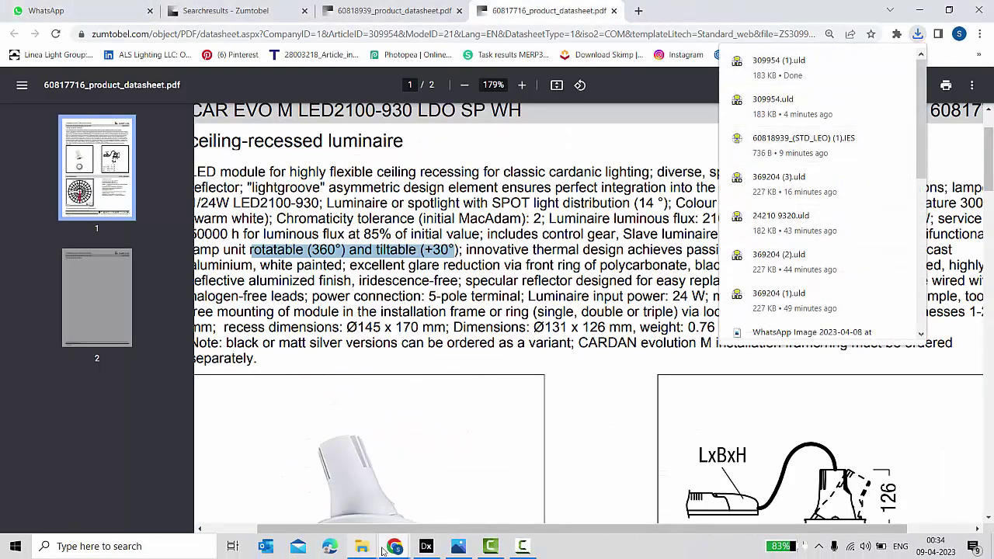
pyautogui.click(427, 547)
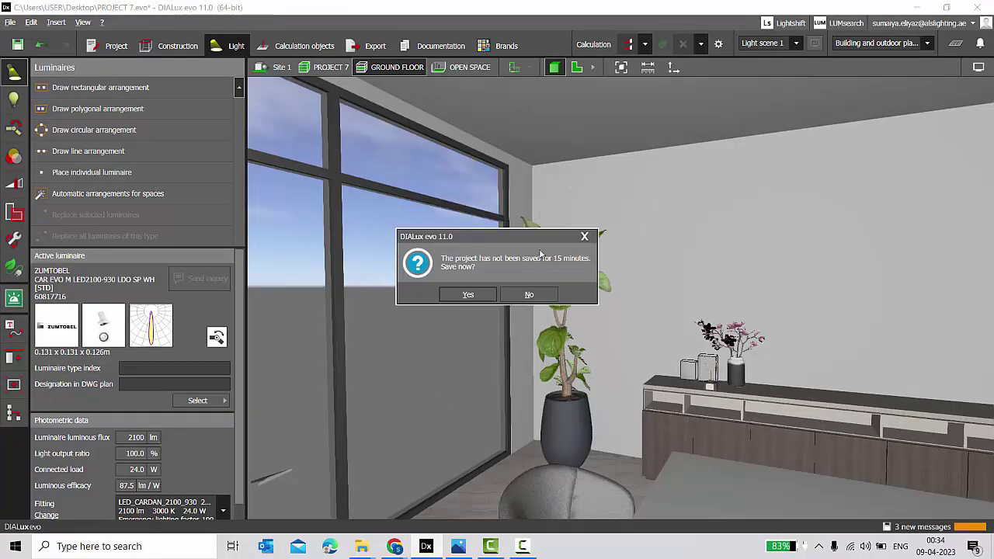
pyautogui.click(530, 295)
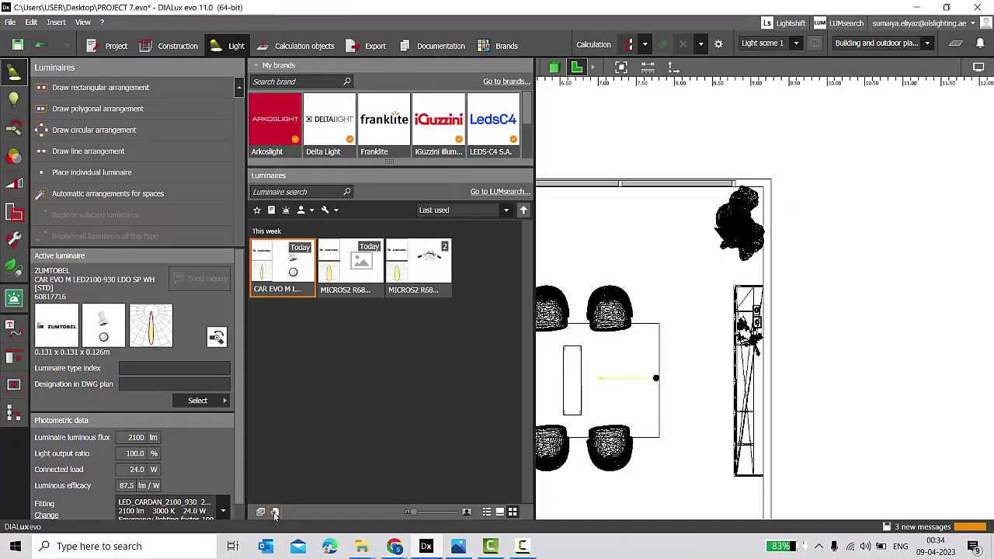
pyautogui.click(274, 514)
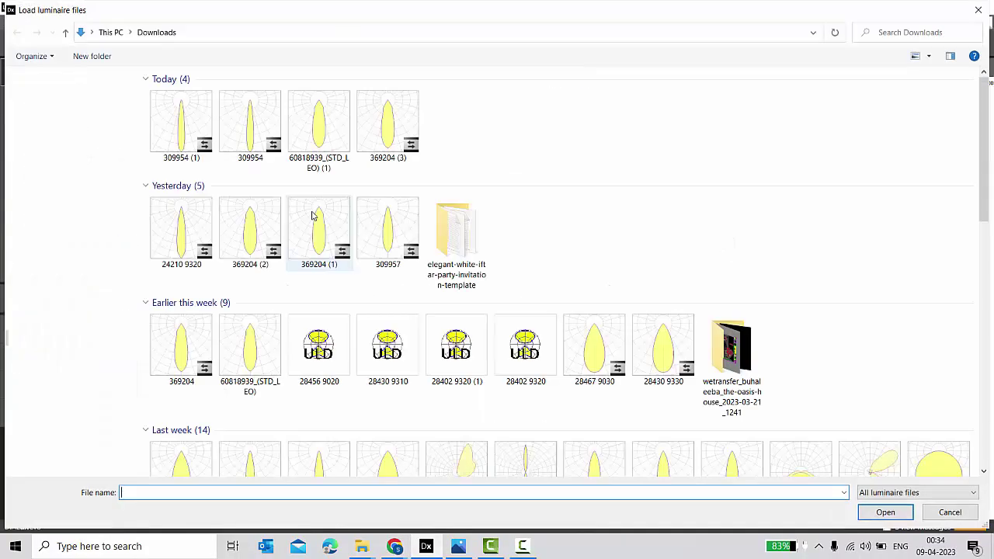
pyautogui.doubleClick(173, 130)
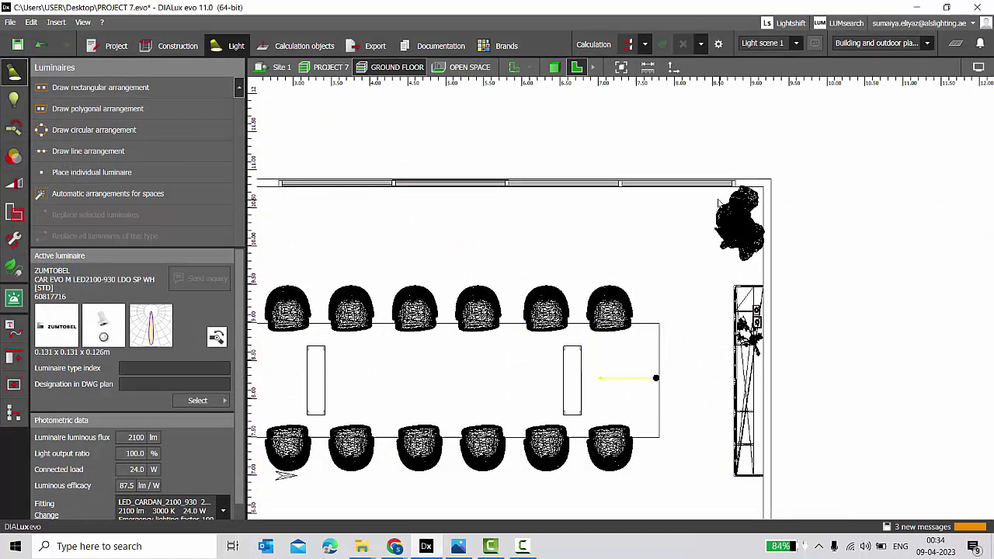
# Place a single CARDAN downlight beside the corner plant at about 8.38, 10.21 m and show the room in 3D.
pyautogui.scroll(3, 720, 203)
pyautogui.click(681, 224)
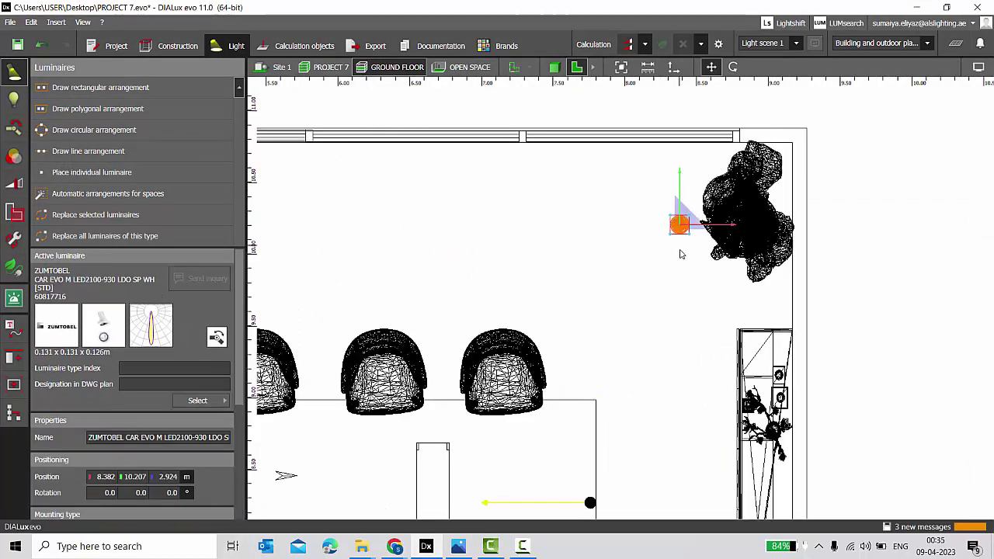
pyautogui.click(554, 67)
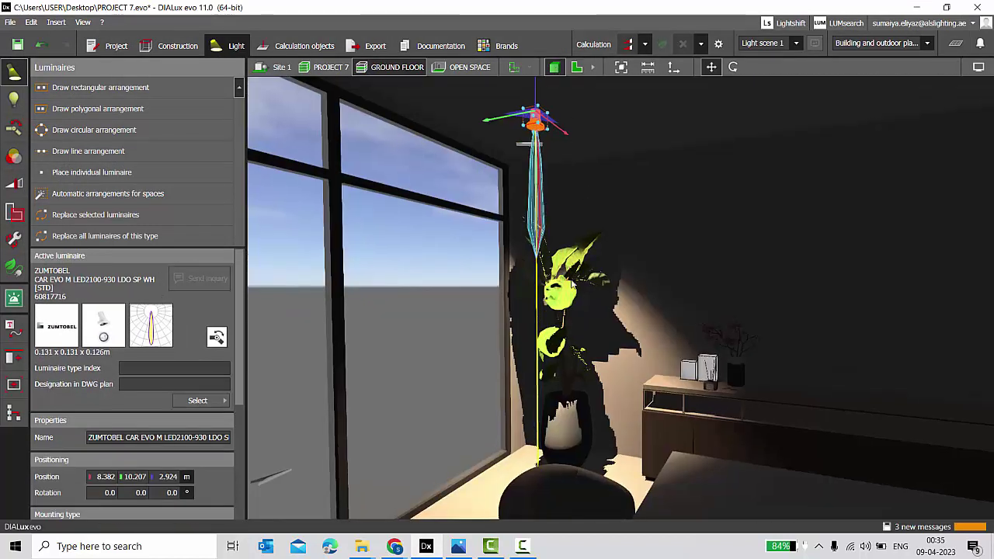
# Aim the downlight's joint at the plant by setting an illumination point at about 27.05, 22.27, 1.08 m.
pyautogui.moveTo(572, 284); pyautogui.dragTo(620, 310, button='right')
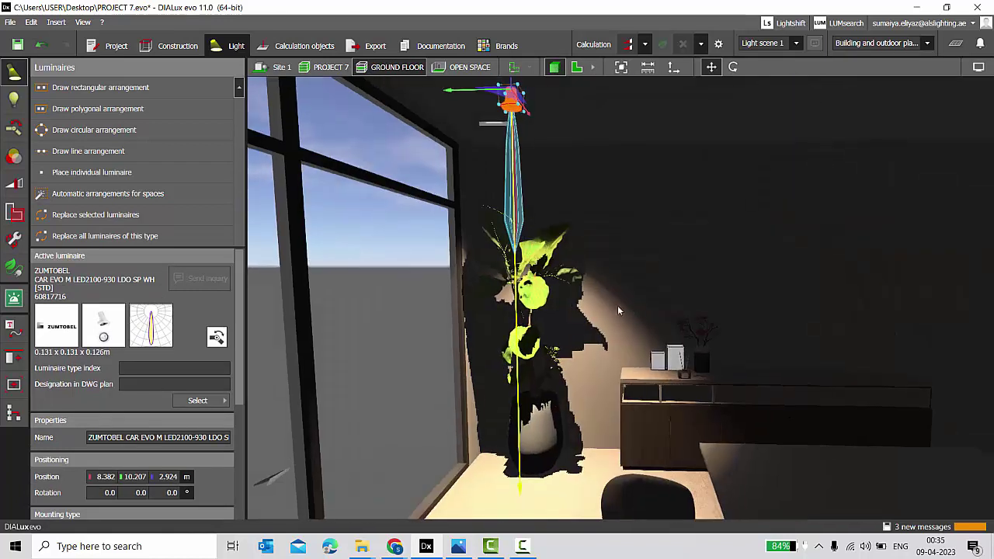
pyautogui.scroll(-3, 619, 310)
pyautogui.scroll(4, 473, 160)
pyautogui.moveTo(750, 269); pyautogui.dragTo(654, 259, button='right')
pyautogui.click(646, 168)
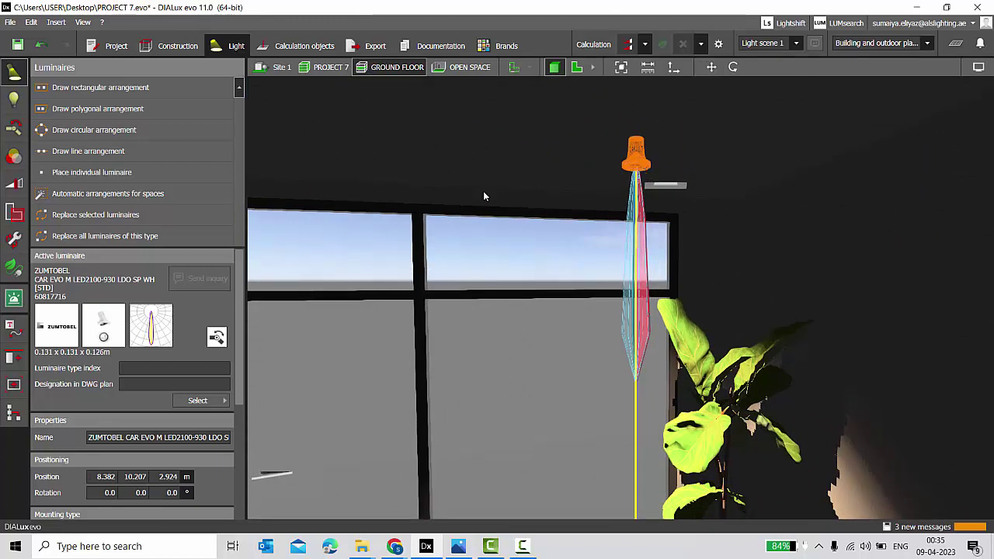
pyautogui.click(13, 134)
pyautogui.click(95, 90)
pyautogui.scroll(-2, 519, 185)
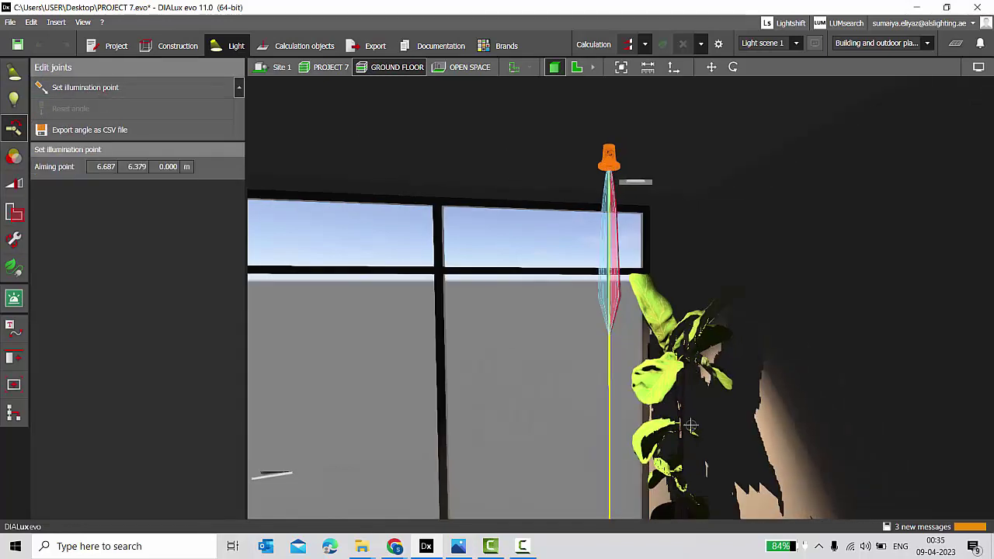
pyautogui.click(683, 416)
pyautogui.scroll(-3, 649, 246)
pyautogui.scroll(2, 651, 330)
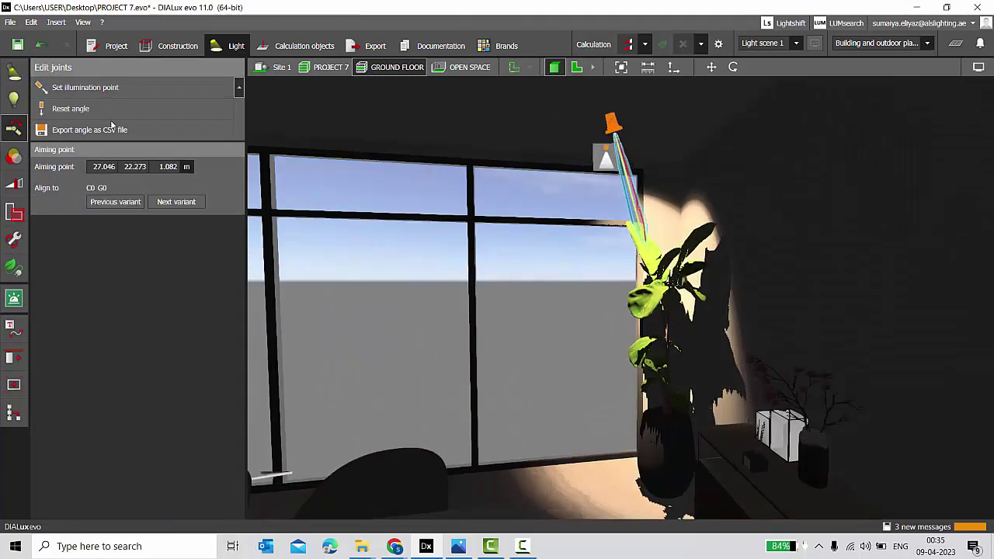
# Set a lower illumination point on the plant for the downlight, at about 27.15, 22.01, 0.74 m.
pyautogui.click(124, 88)
pyautogui.click(661, 387)
pyautogui.moveTo(663, 385); pyautogui.dragTo(687, 378, button='right')
# Try moving the aimed downlight away from the plant and inspect how its fitting sits in the ceiling.
pyautogui.click(711, 68)
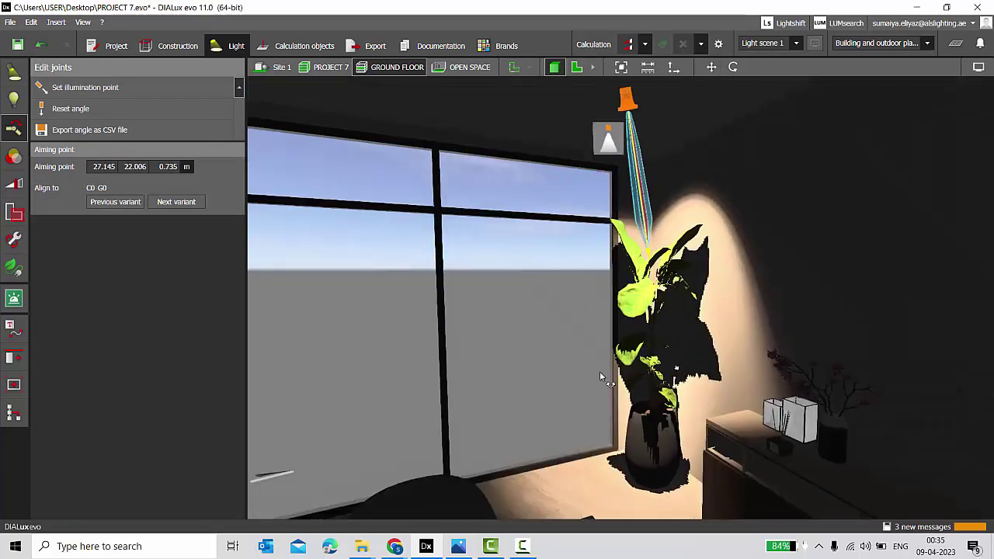
pyautogui.moveTo(601, 373); pyautogui.dragTo(606, 367, button='right')
pyautogui.click(605, 368)
pyautogui.moveTo(631, 134); pyautogui.dragTo(576, 191)
pyautogui.scroll(3, 613, 134)
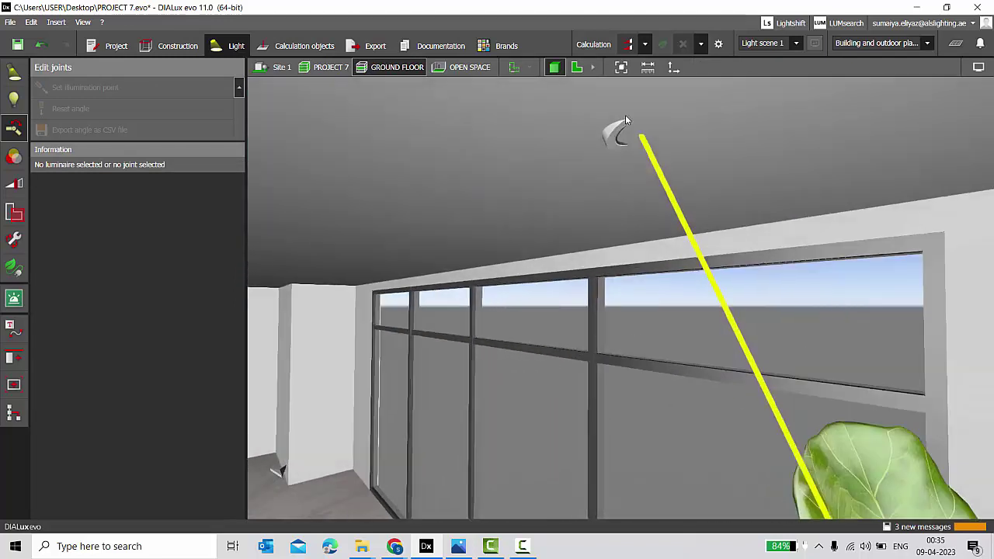
pyautogui.click(616, 137)
pyautogui.click(632, 133)
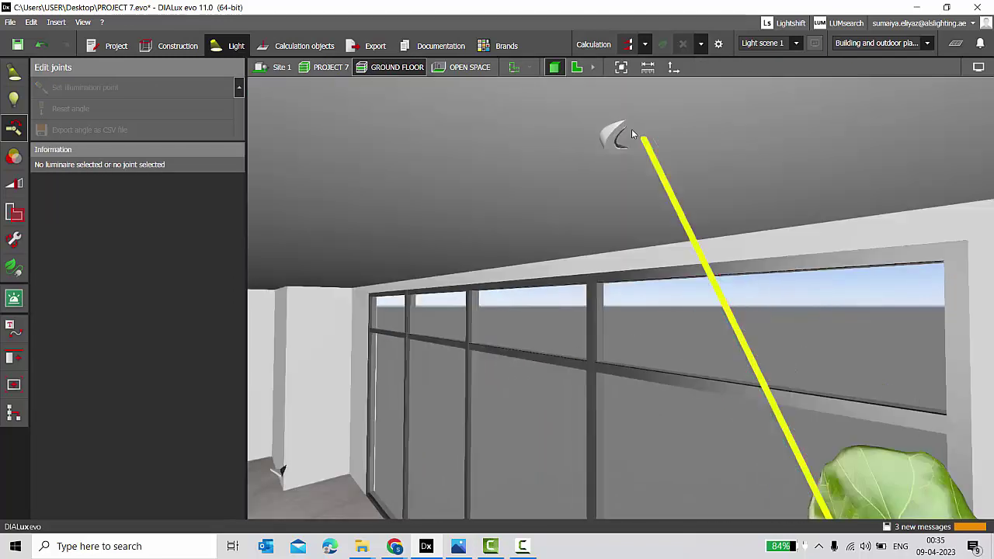
pyautogui.press('Escape')
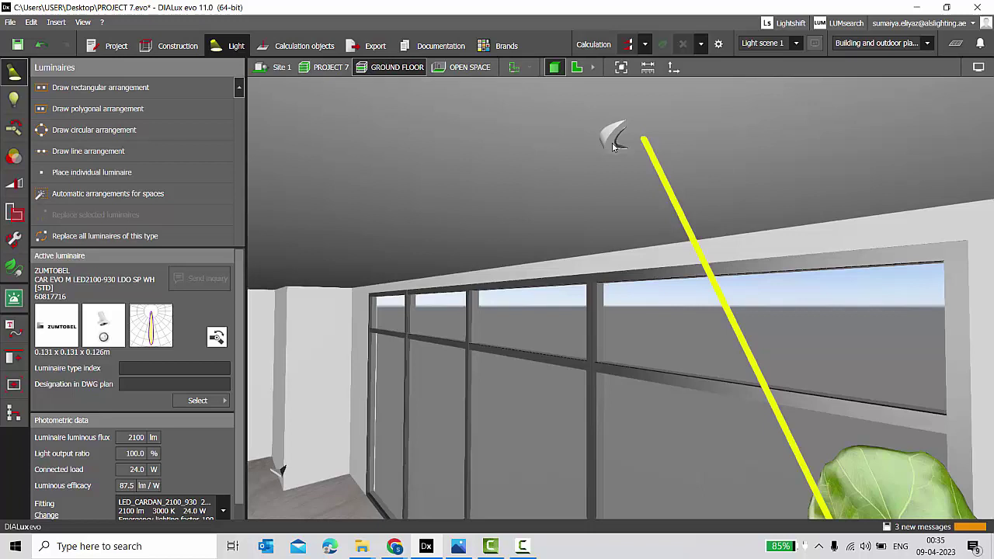
# Undo the recent moves and the aiming of the plant downlight.
pyautogui.hotkey('ctrl', 'z')
pyautogui.hotkey('ctrl', 'z')
pyautogui.hotkey('ctrl', 'z')
pyautogui.hotkey('ctrl', 'z')
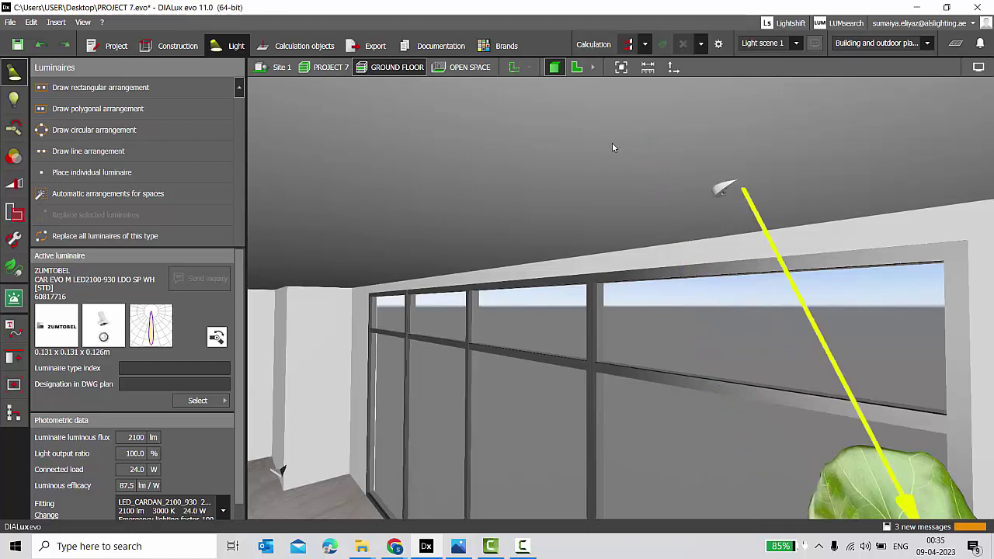
# Select the joint of the plant downlight and tilt it freehand by about 12.4° towards the plant.
pyautogui.press('F3')
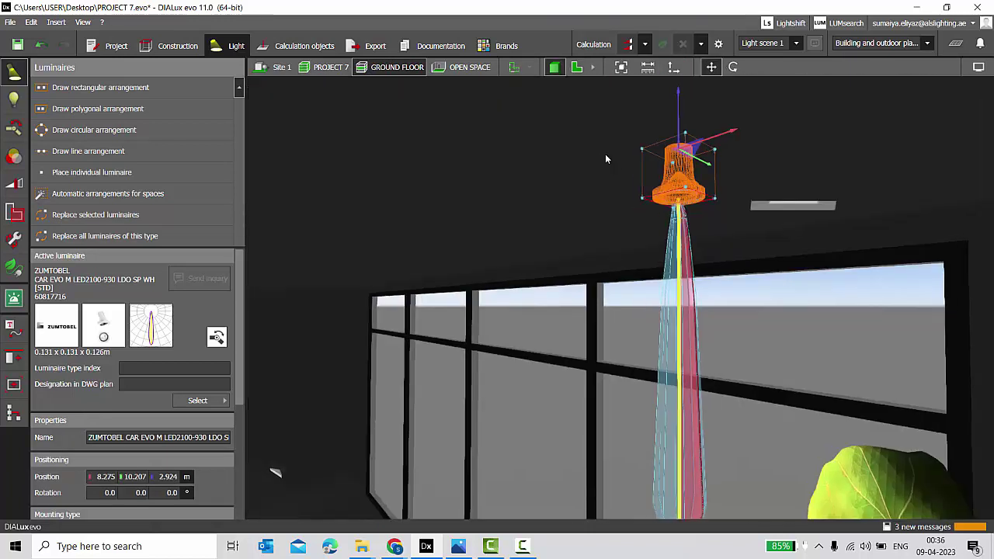
pyautogui.click(14, 128)
pyautogui.scroll(1, 490, 170)
pyautogui.click(546, 169)
pyautogui.click(538, 165)
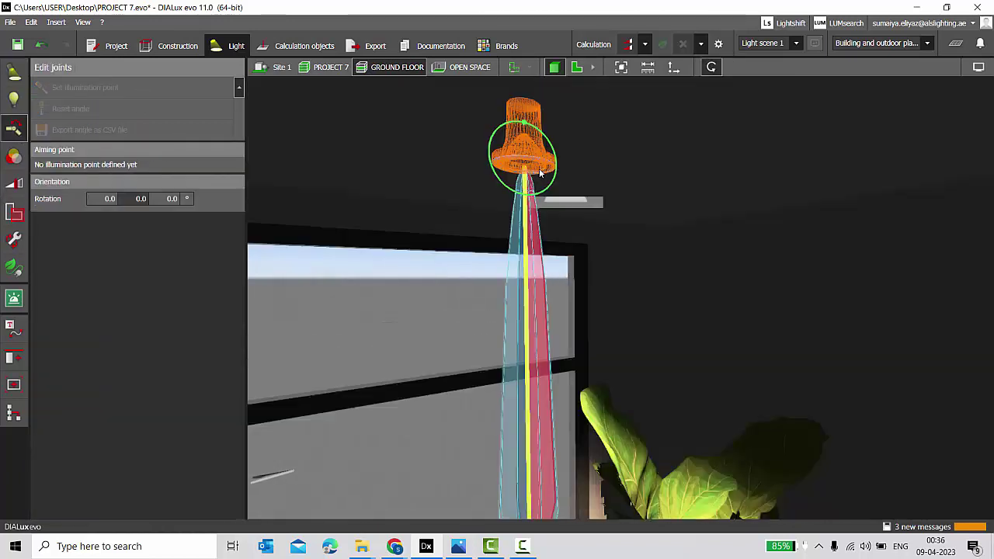
pyautogui.moveTo(522, 123); pyautogui.dragTo(520, 125)
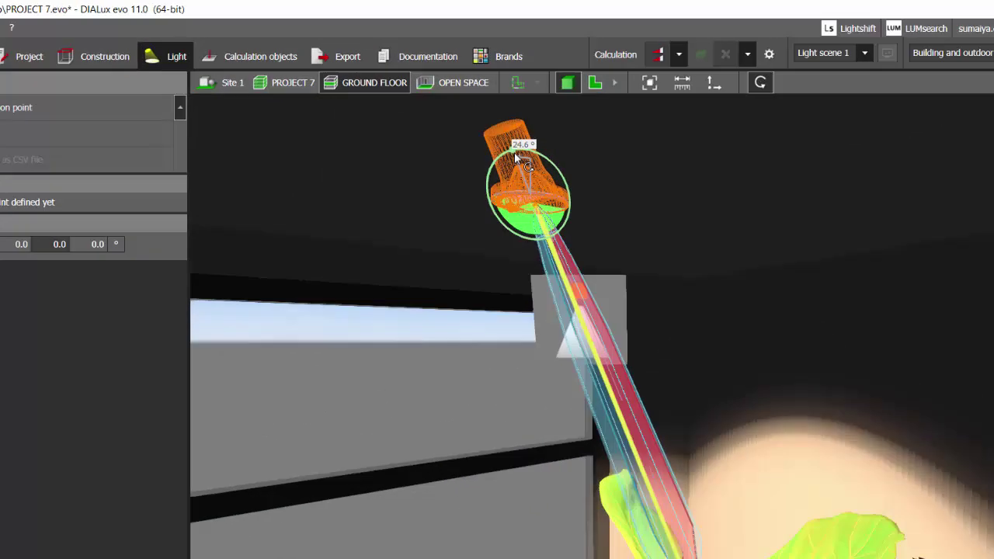
pyautogui.moveTo(588, 201); pyautogui.dragTo(584, 163)
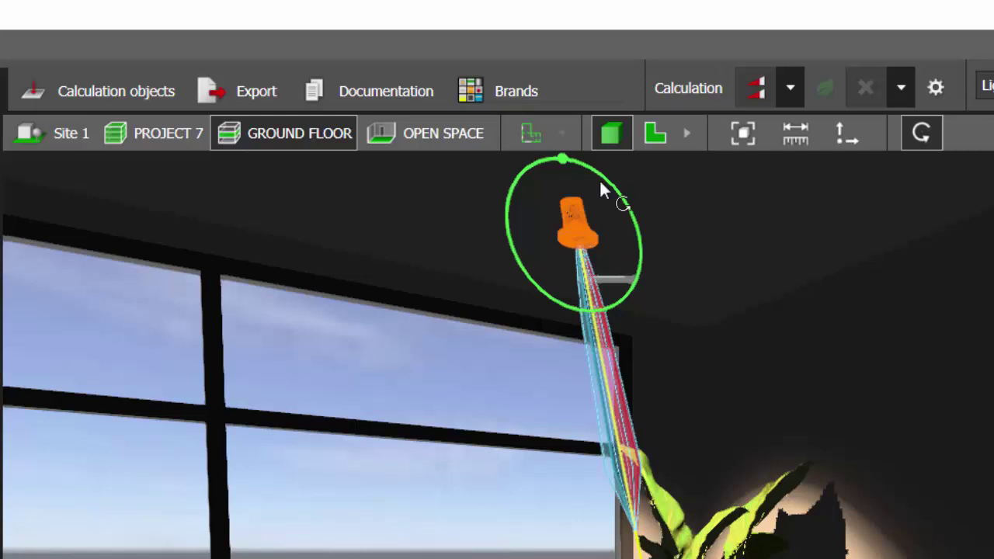
pyautogui.moveTo(571, 179); pyautogui.dragTo(573, 158)
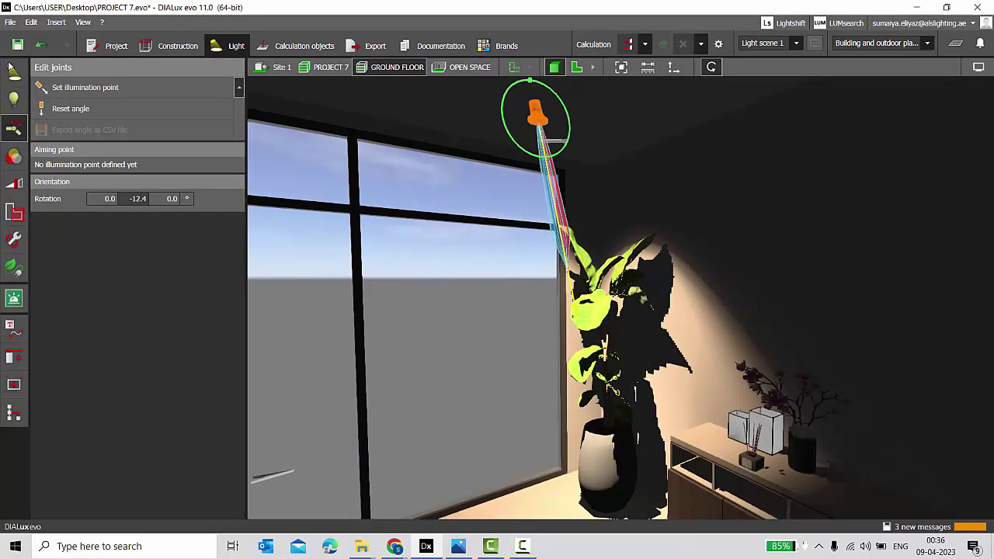
# Reselect the downlight's tilting joint and set its second rotation value to -13°.
pyautogui.click(14, 71)
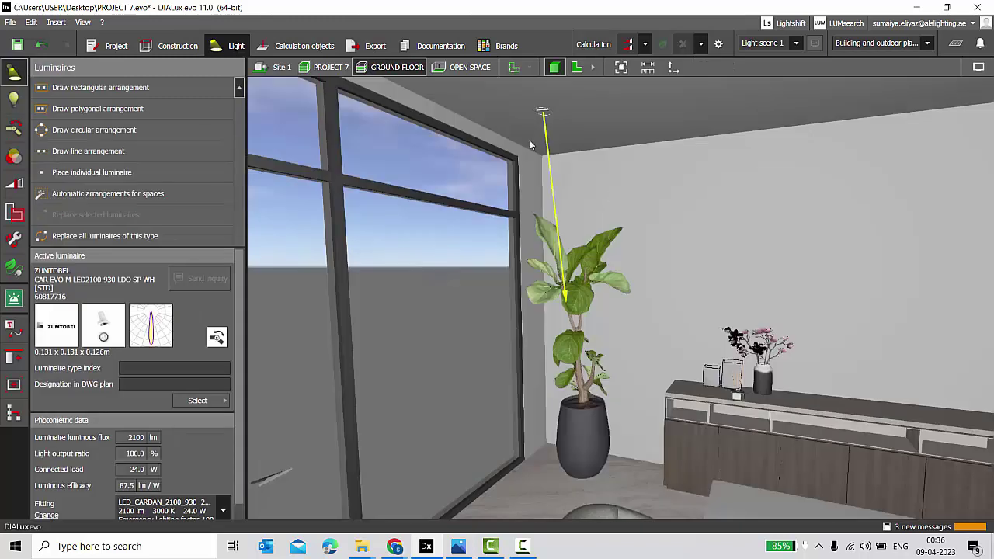
pyautogui.scroll(1, 536, 137)
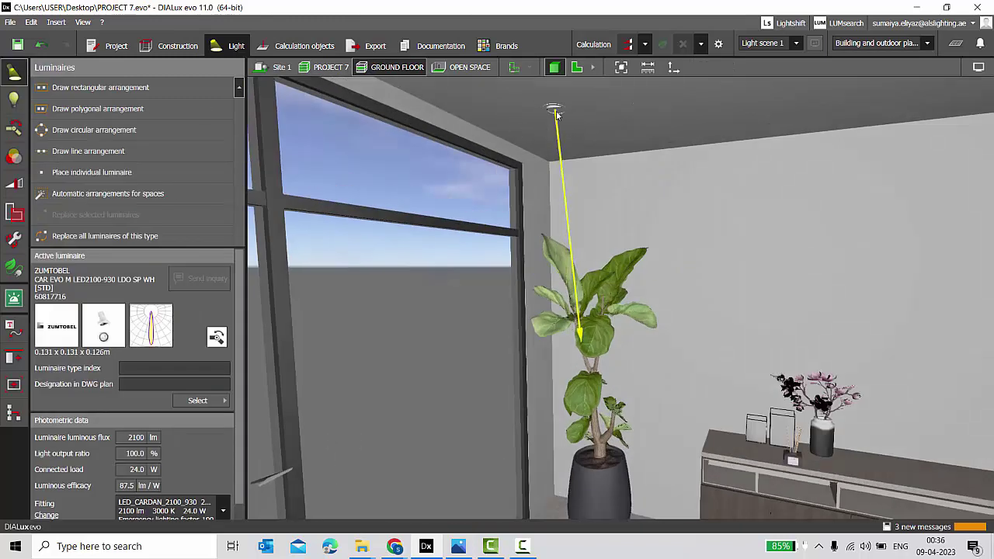
pyautogui.click(557, 111)
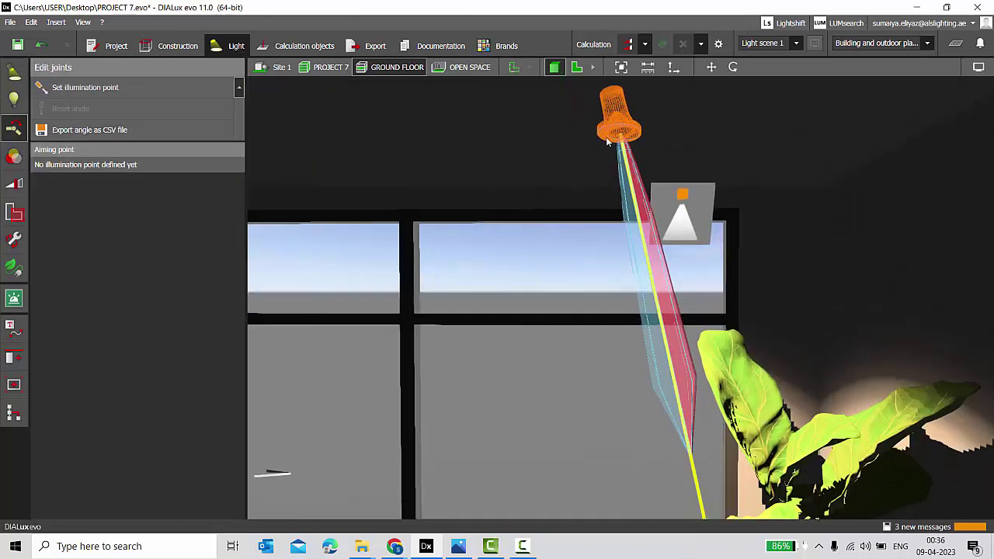
pyautogui.click(607, 145)
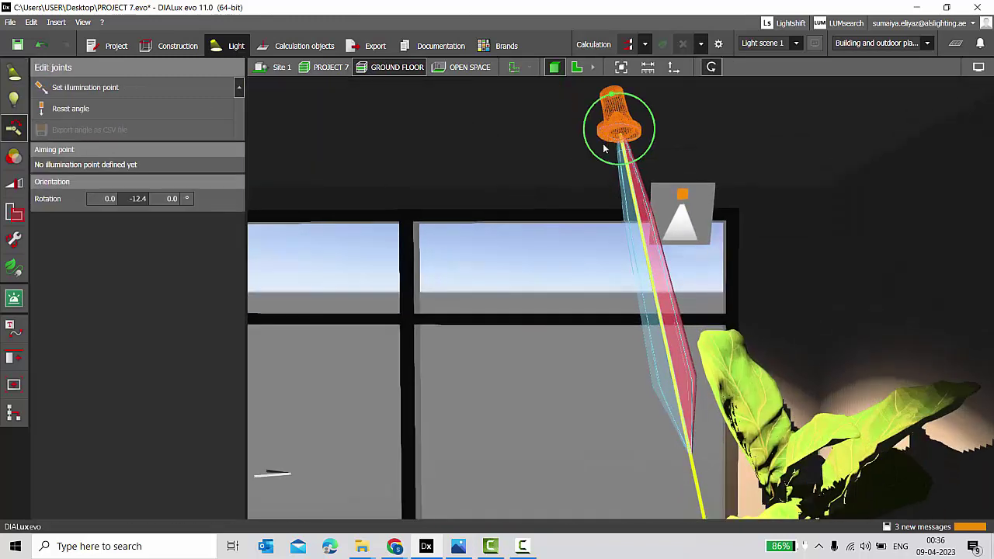
pyautogui.click(144, 204)
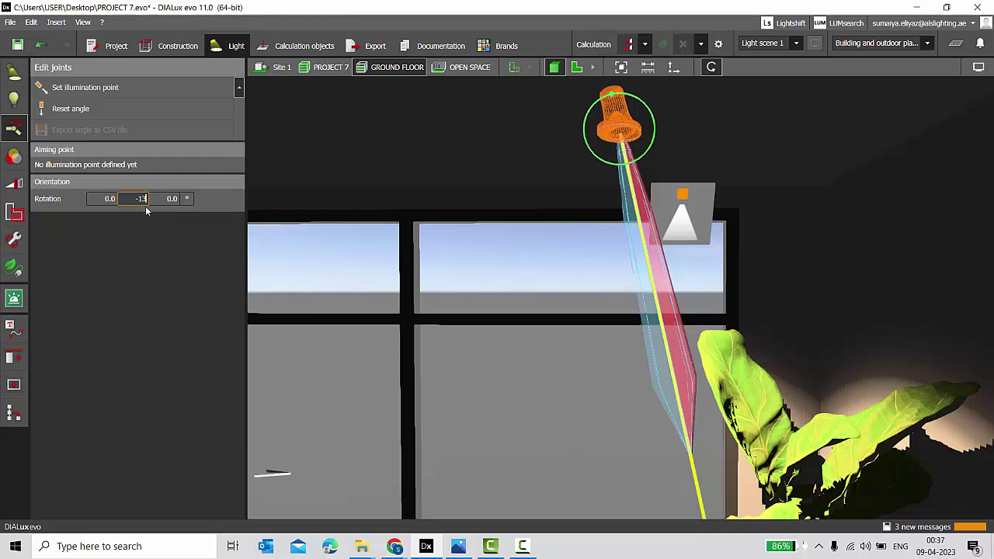
pyautogui.press('Return')
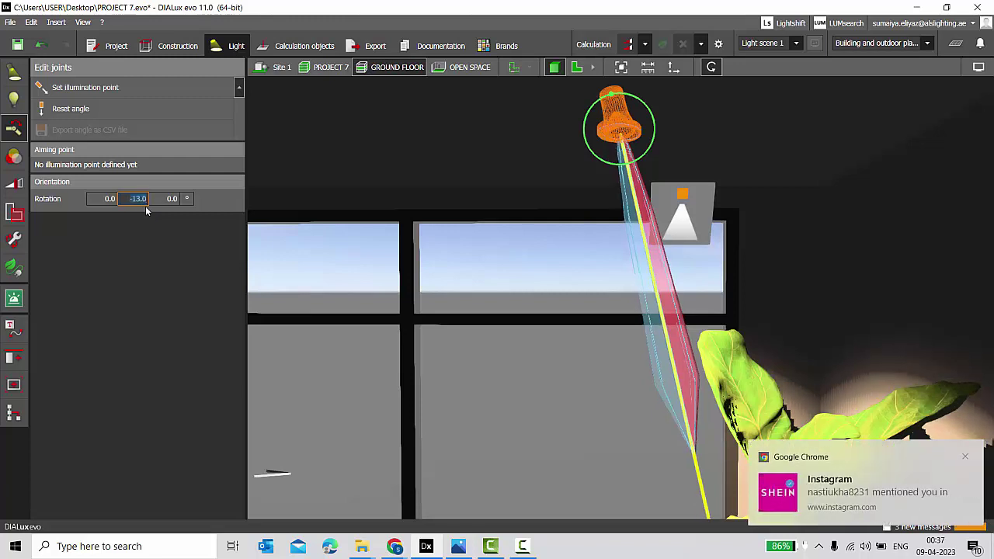
pyautogui.click(965, 457)
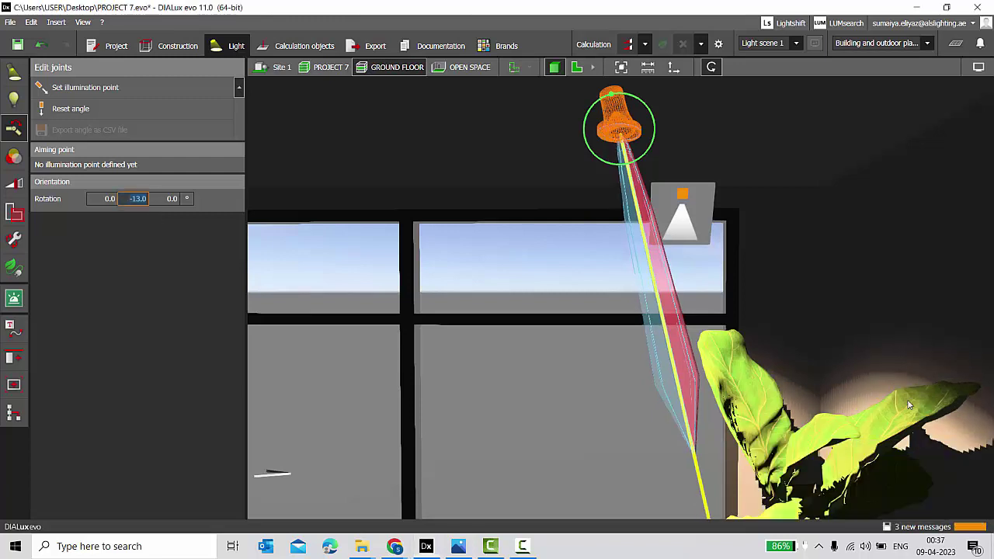
# Examine how the tilted downlight sits in the ceiling and select the whole luminaire beside the plant.
pyautogui.moveTo(815, 206); pyautogui.dragTo(622, 178, button='right')
pyautogui.press('Escape')
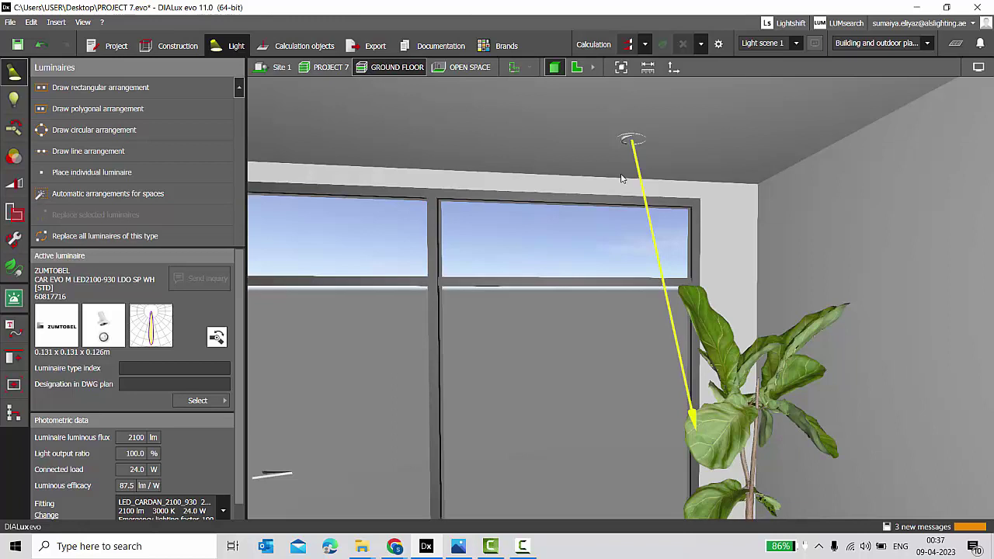
pyautogui.click(644, 148)
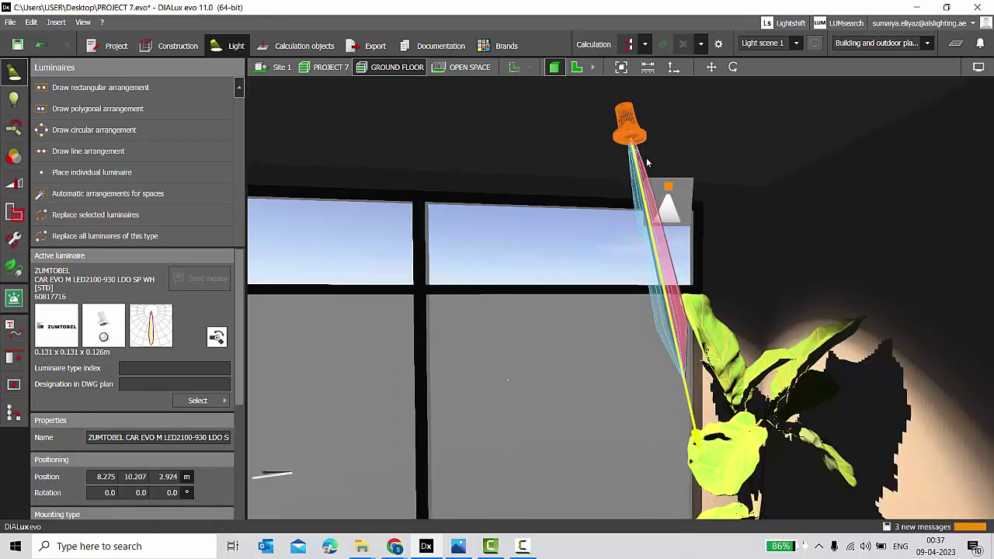
# Rotate the plant downlight by 15° about its vertical axis towards the plant in the plan view.
pyautogui.click(579, 70)
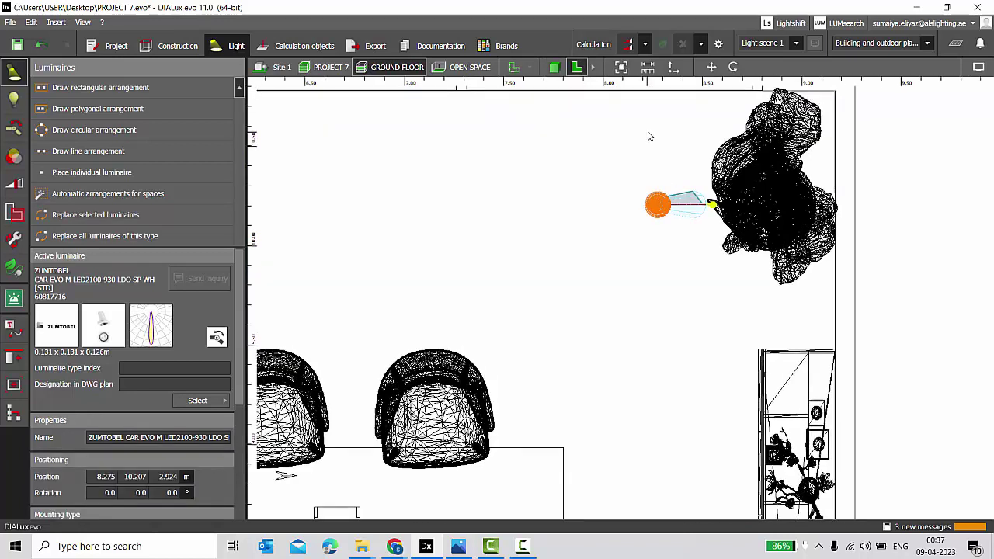
pyautogui.scroll(2, 662, 204)
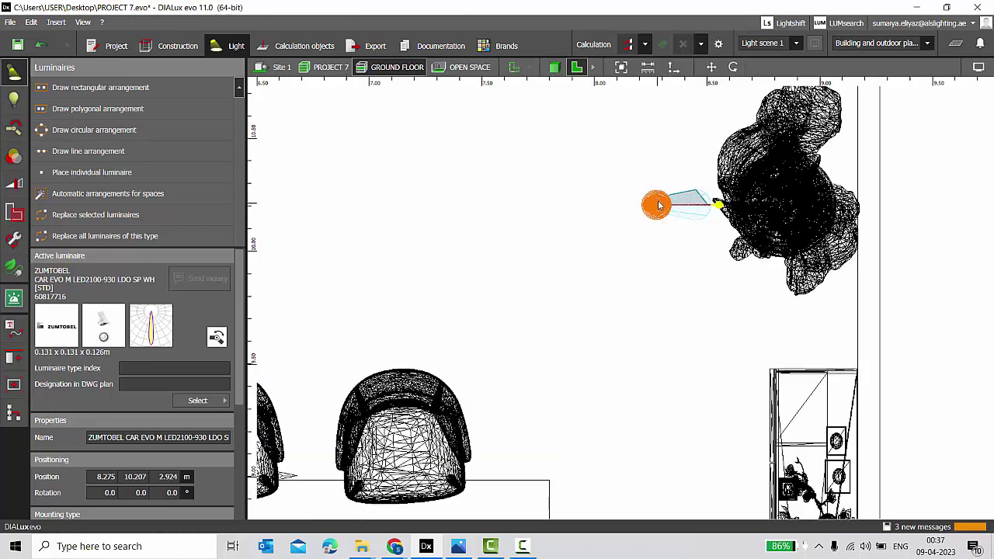
pyautogui.click(732, 67)
pyautogui.moveTo(723, 205); pyautogui.dragTo(774, 165)
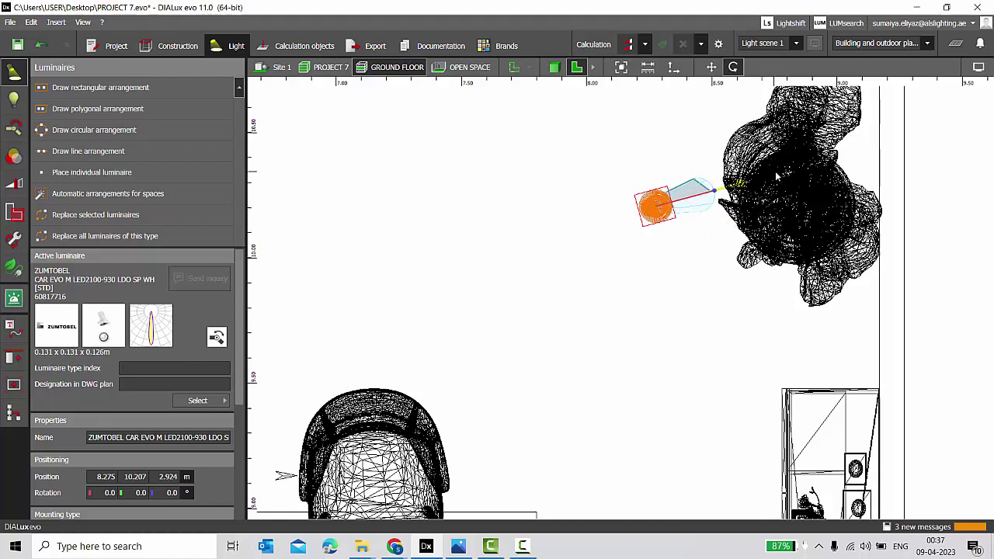
pyautogui.click(562, 66)
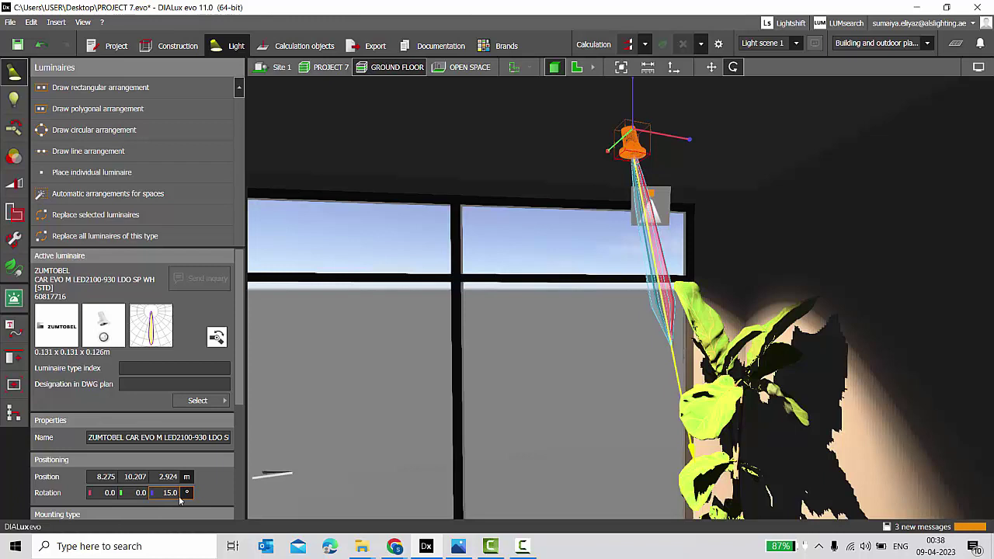
pyautogui.press('Escape')
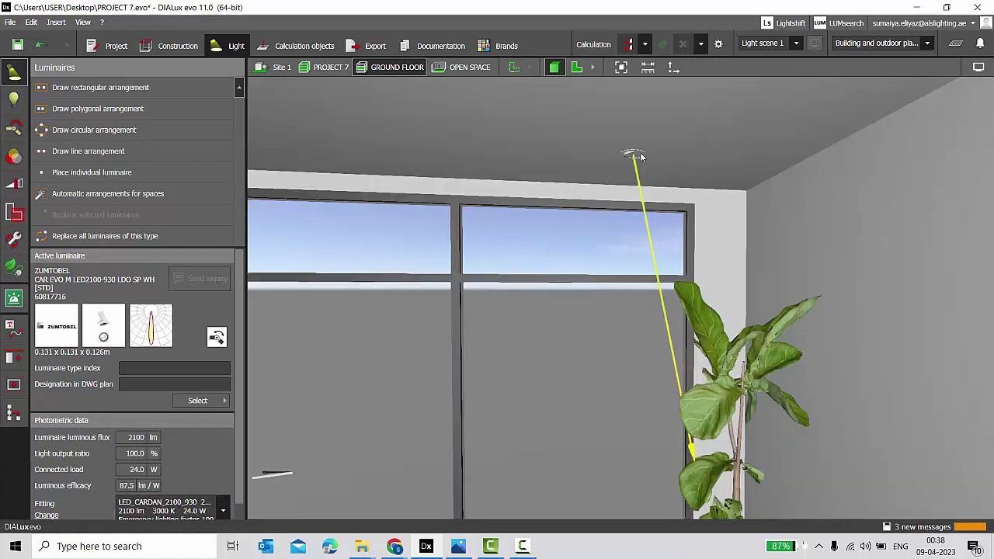
# Reselect the plant downlight and its joint to check the joint's rotation values.
pyautogui.click(641, 157)
pyautogui.click(642, 158)
pyautogui.click(14, 130)
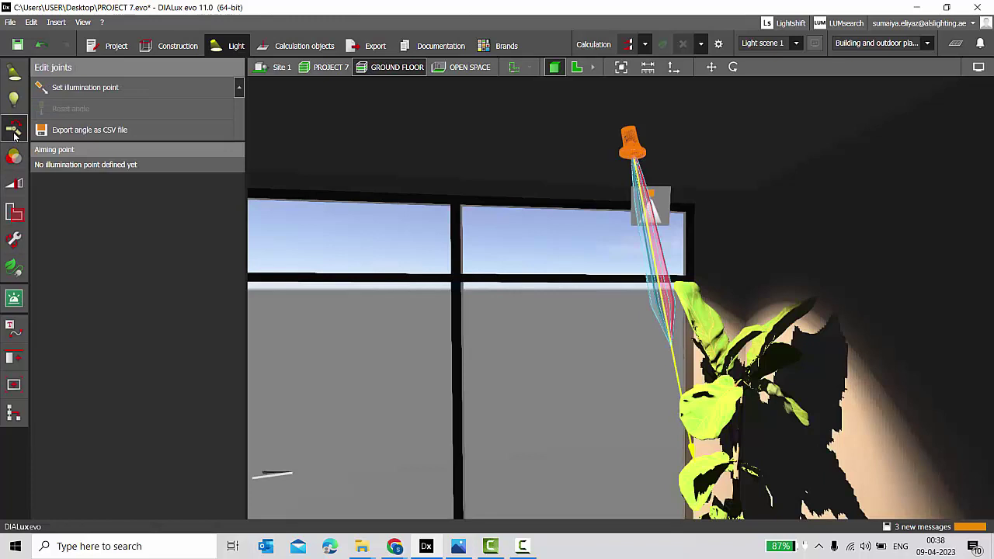
pyautogui.click(623, 150)
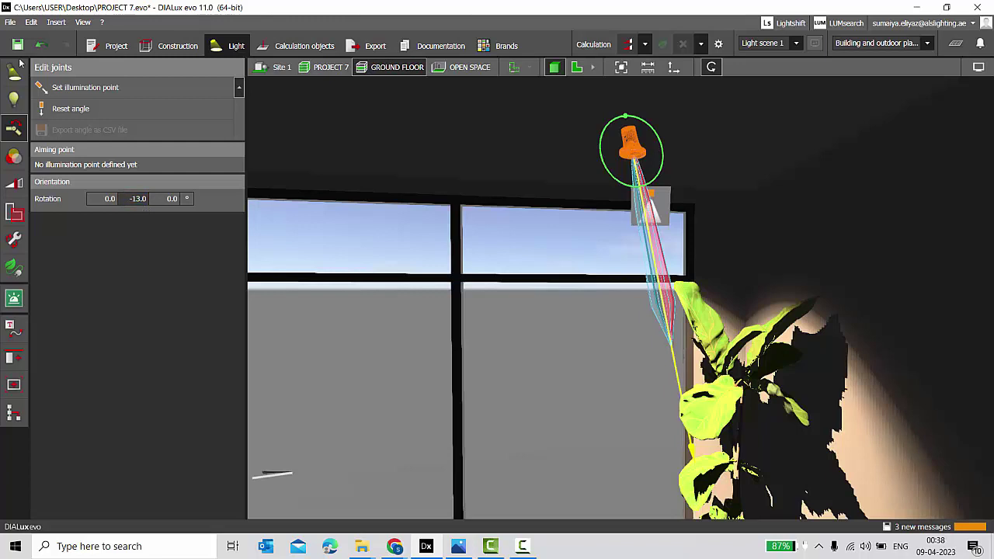
# Return to the luminaire settings and calculate the lighting of the project with the plant downlight aimed.
pyautogui.click(14, 77)
pyautogui.scroll(-2, 632, 154)
pyautogui.moveTo(643, 213); pyautogui.dragTo(692, 224, button='right')
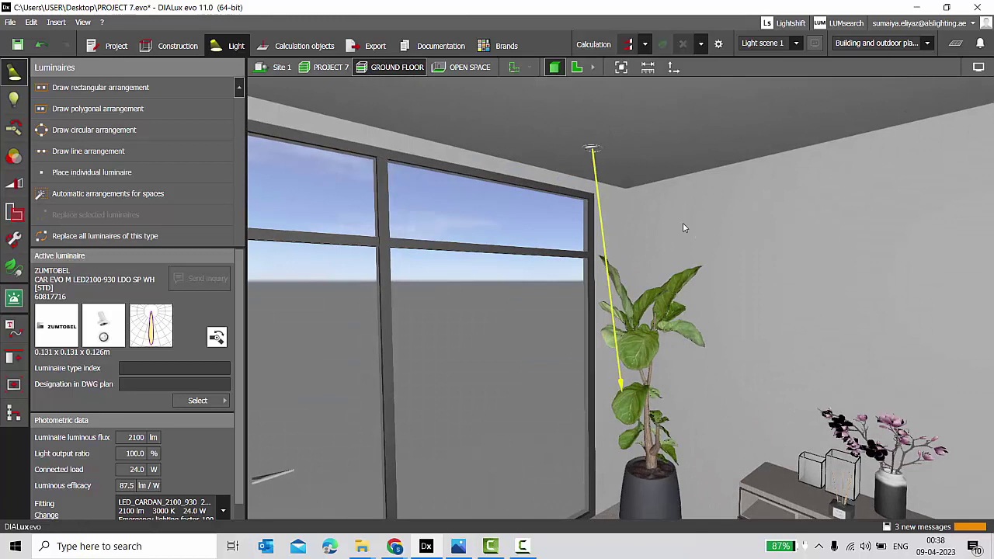
pyautogui.moveTo(683, 228); pyautogui.dragTo(640, 221)
pyautogui.click(628, 43)
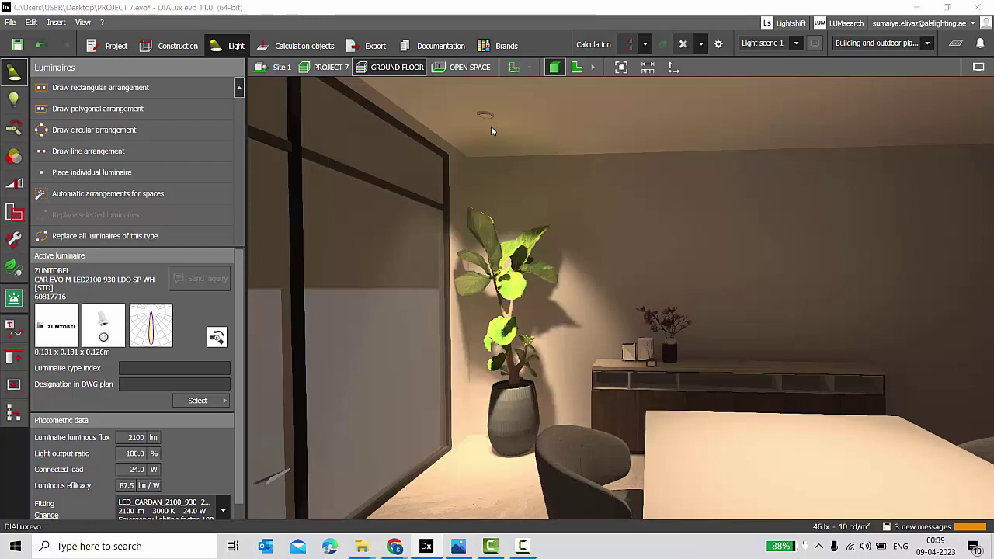
# Examine the calculated light and shadows around the plant and its recessed downlight from several viewpoints.
pyautogui.click(586, 237)
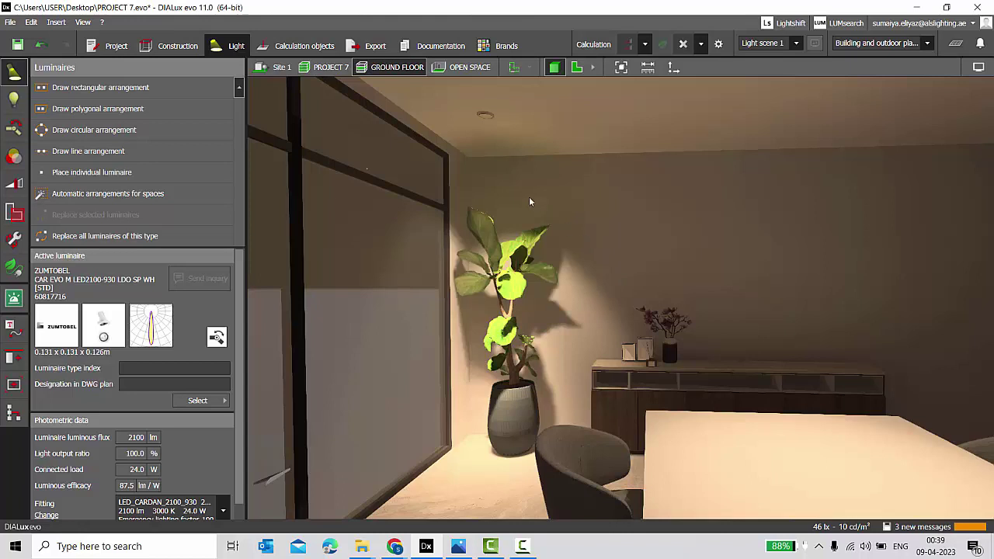
pyautogui.scroll(-1, 531, 204)
pyautogui.moveTo(549, 233); pyautogui.dragTo(553, 249, button='right')
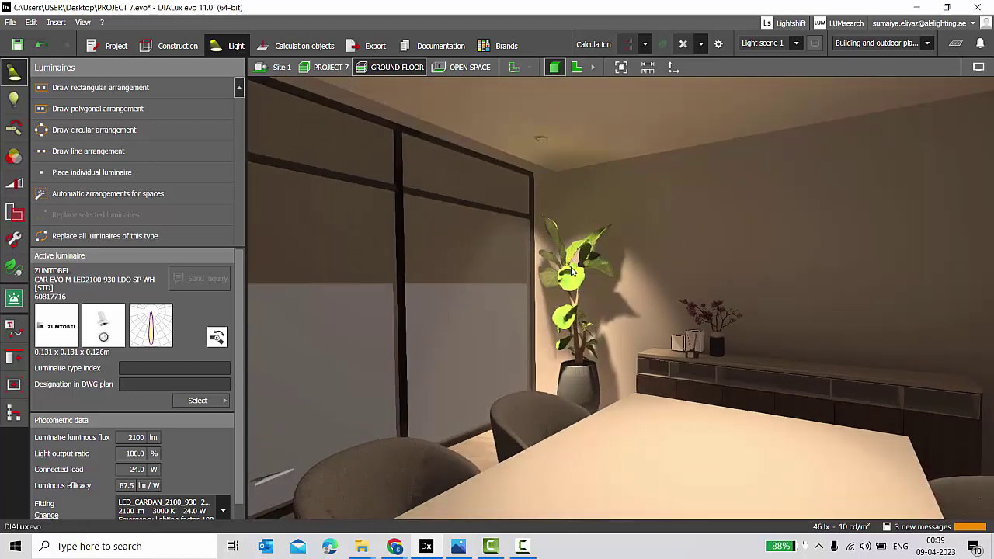
pyautogui.click(546, 142)
pyautogui.click(595, 236)
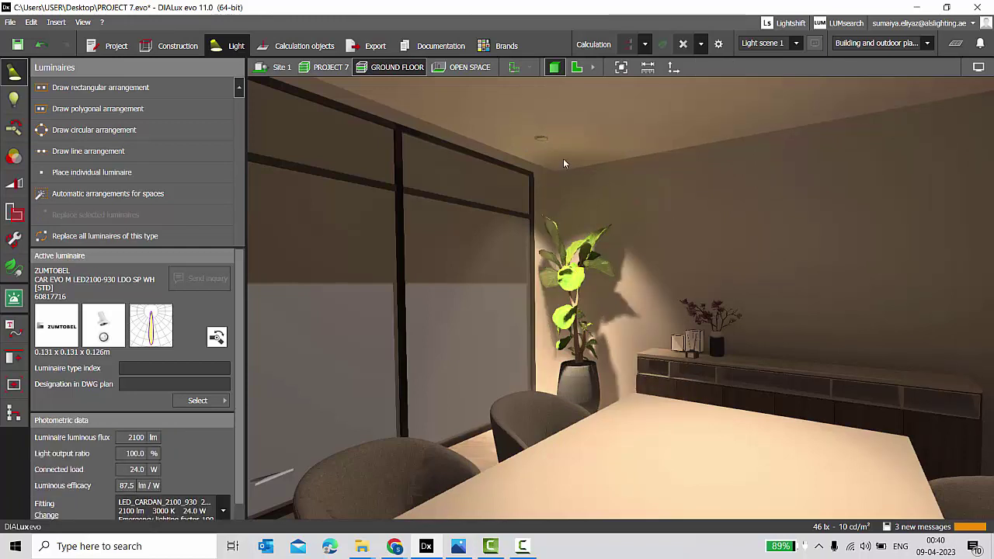
pyautogui.click(546, 140)
pyautogui.click(635, 202)
pyautogui.moveTo(610, 256); pyautogui.dragTo(595, 312, button='right')
pyautogui.scroll(-3, 637, 327)
pyautogui.scroll(5, 637, 322)
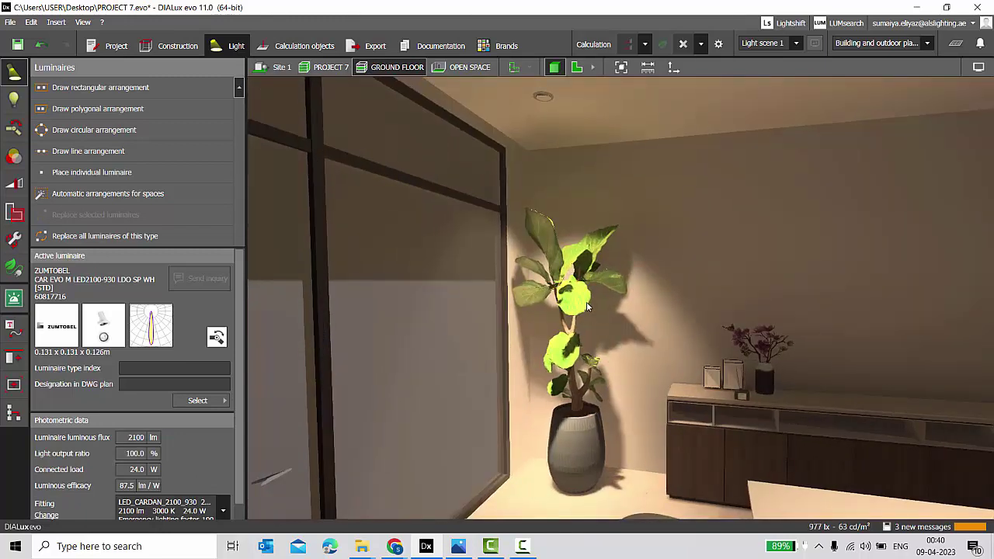
pyautogui.moveTo(637, 320); pyautogui.dragTo(699, 218, button='right')
pyautogui.scroll(2, 699, 223)
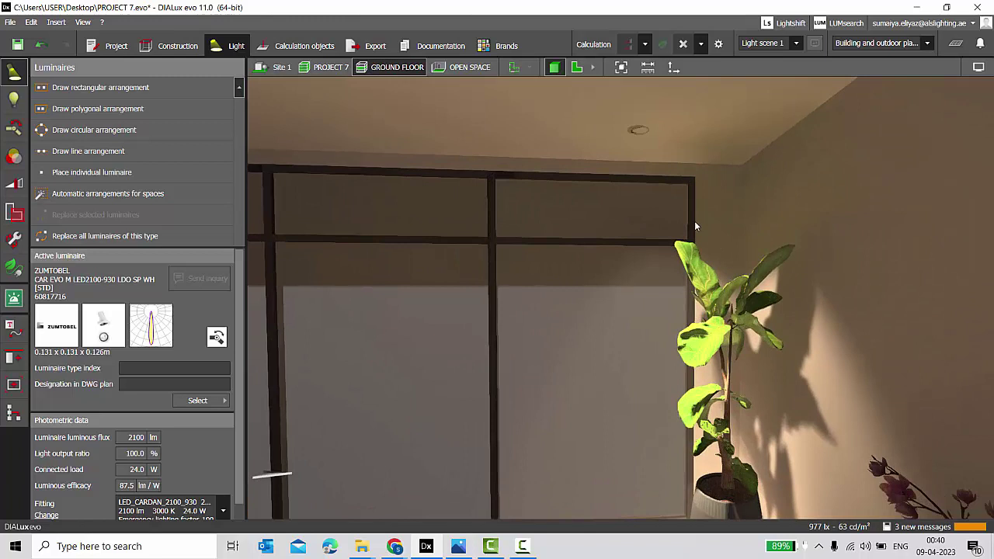
# Select the plant downlight and inspect its aimed beam from across the dining area and close up.
pyautogui.click(697, 228)
pyautogui.scroll(-5, 713, 222)
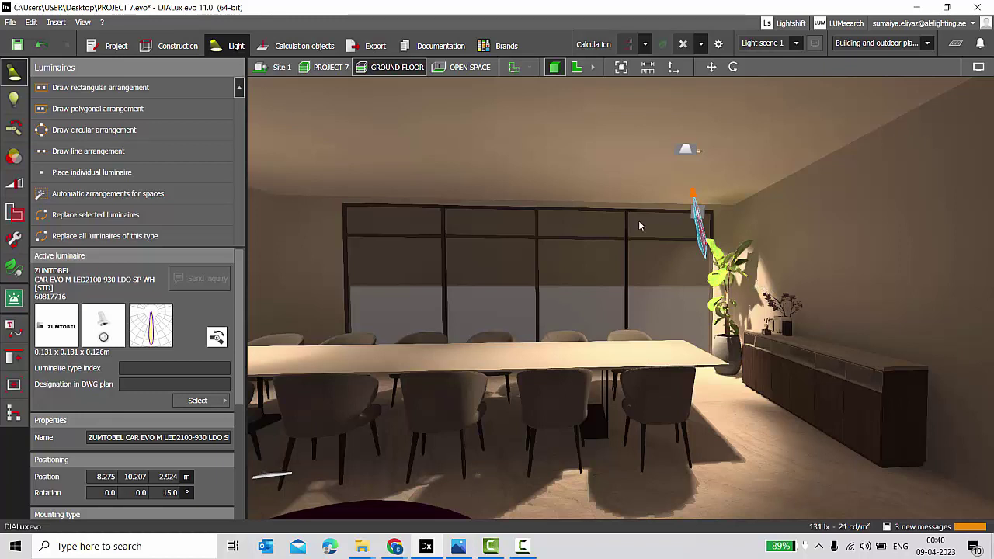
pyautogui.scroll(-3, 777, 240)
pyautogui.scroll(3, 354, 170)
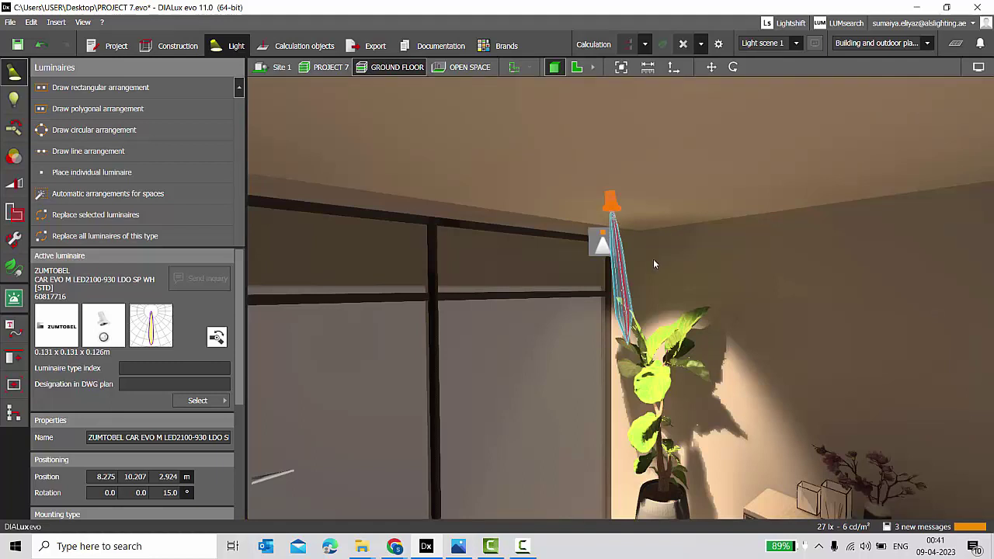
pyautogui.scroll(2, 622, 234)
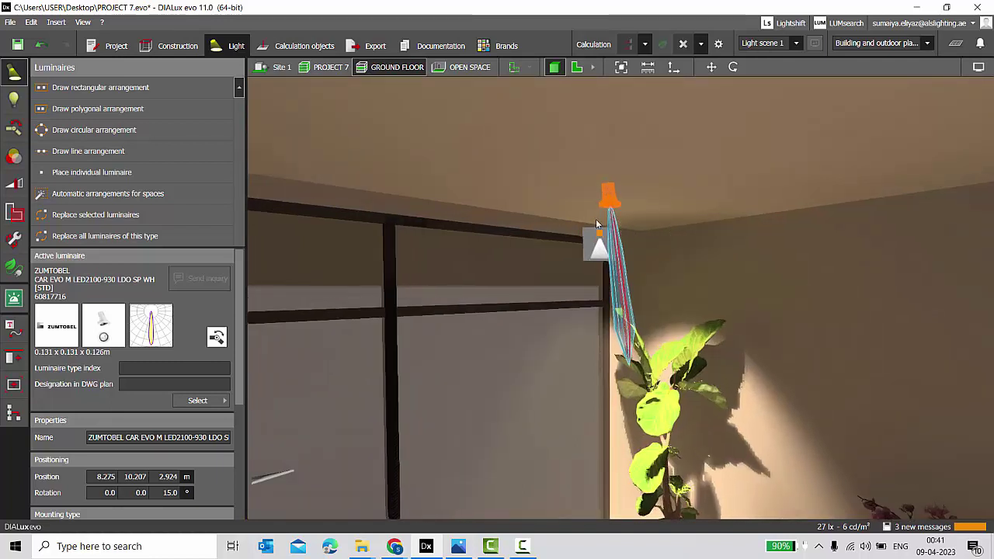
pyautogui.doubleClick(611, 206)
pyautogui.click(611, 206)
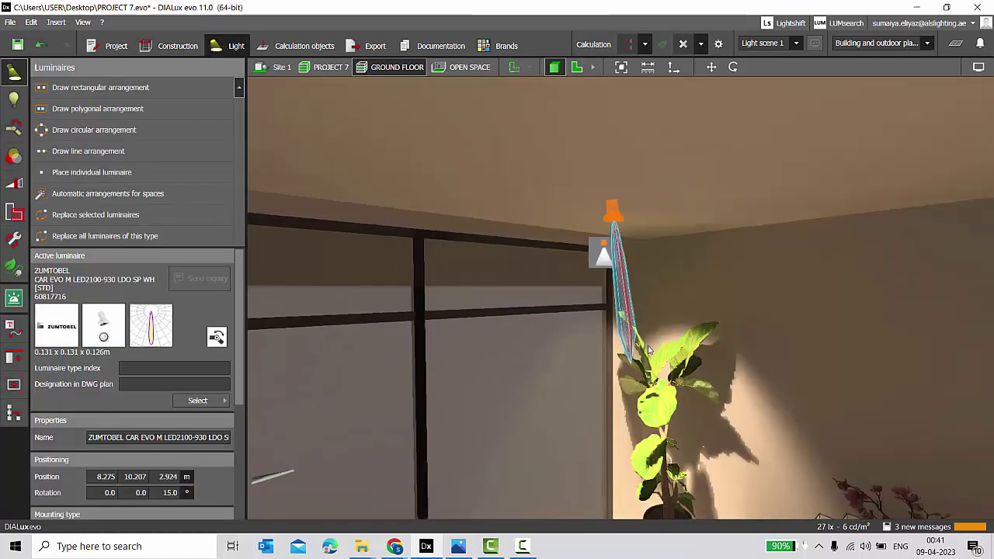
pyautogui.scroll(-1, 651, 349)
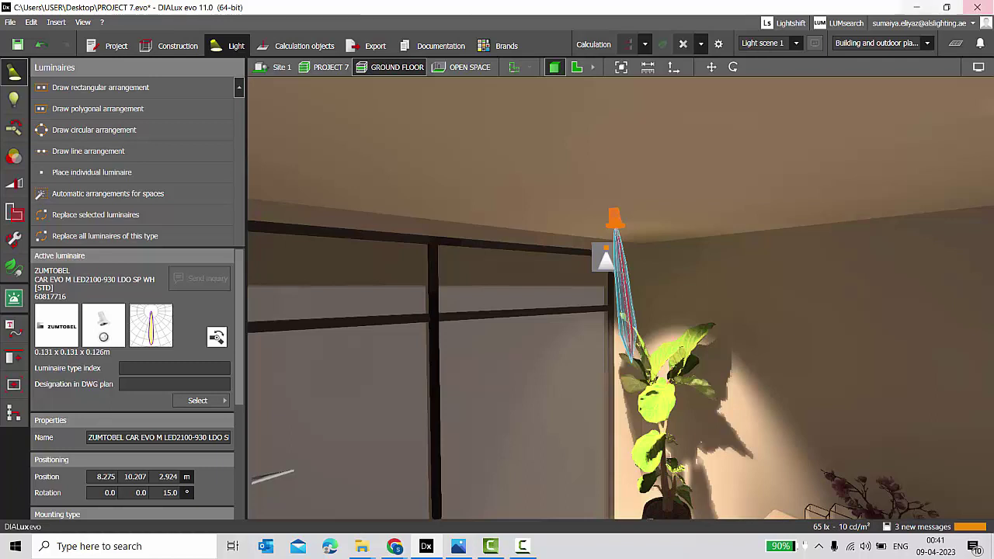
# Export the joint angles of the plant downlight to the desktop as a CSV file named "tilt angle".
pyautogui.click(12, 131)
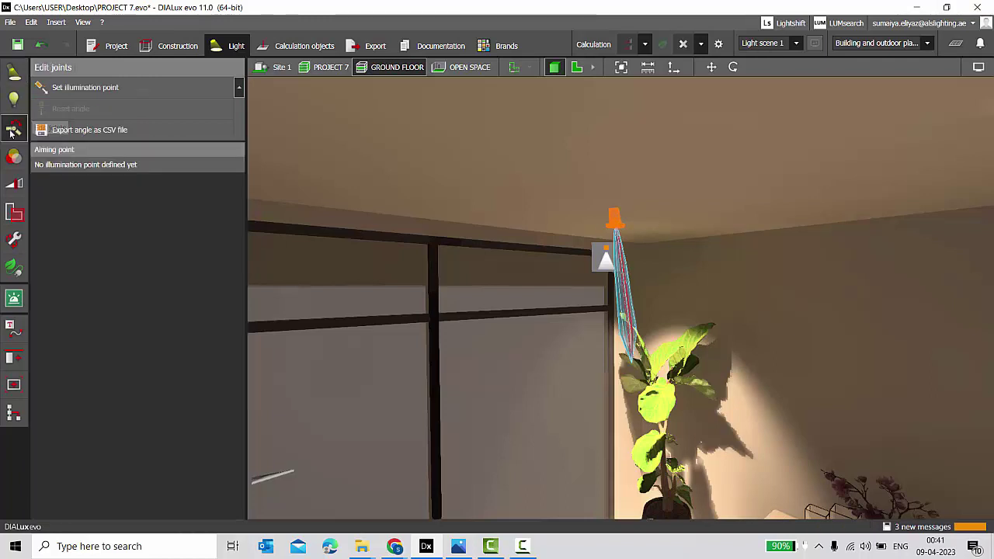
pyautogui.click(116, 136)
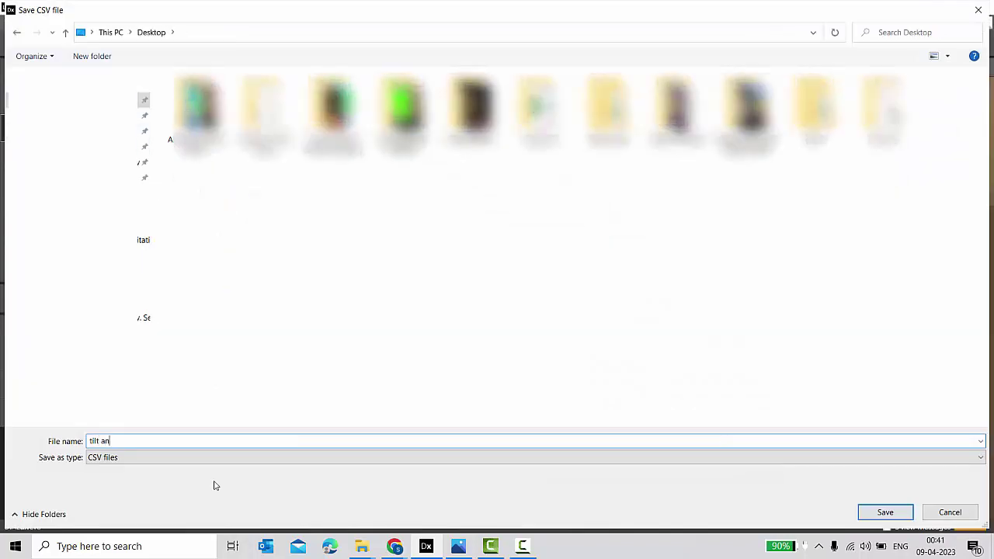
pyautogui.write('le')
pyautogui.press('Return')
# Examine the exported tilt angle file in Excel, matching the rotation, tilt and roll headings to the downlight's values.
pyautogui.click(345, 247)
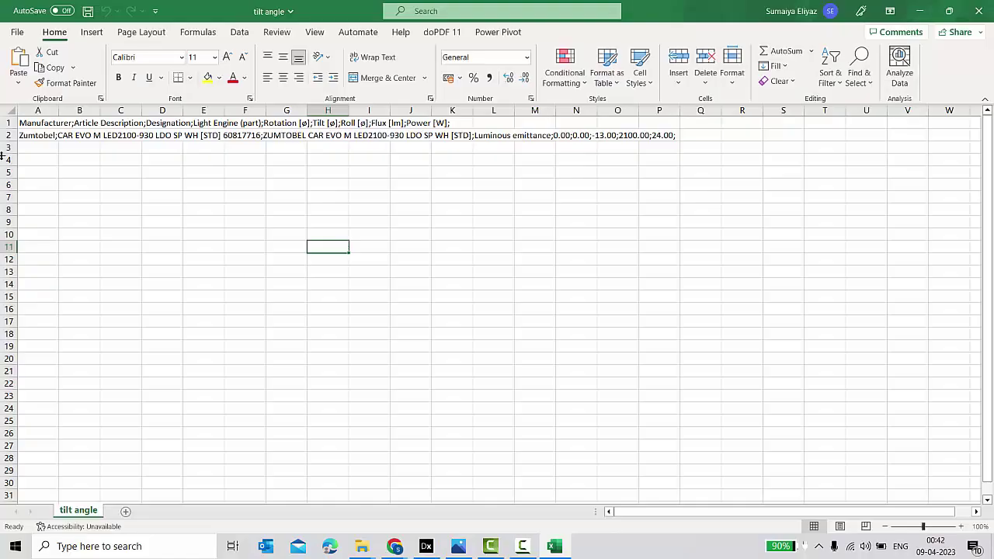
pyautogui.moveTo(23, 123); pyautogui.dragTo(645, 138)
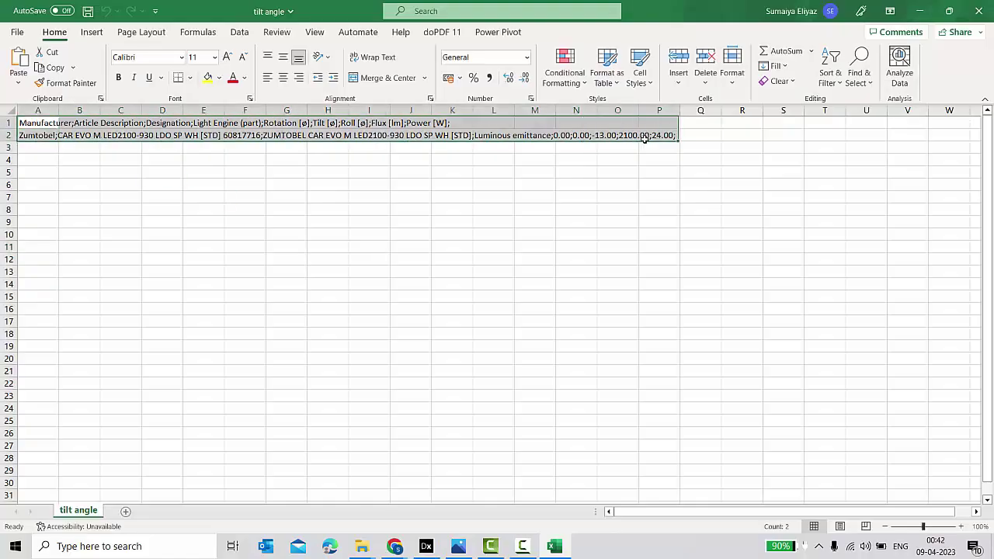
pyautogui.click(579, 233)
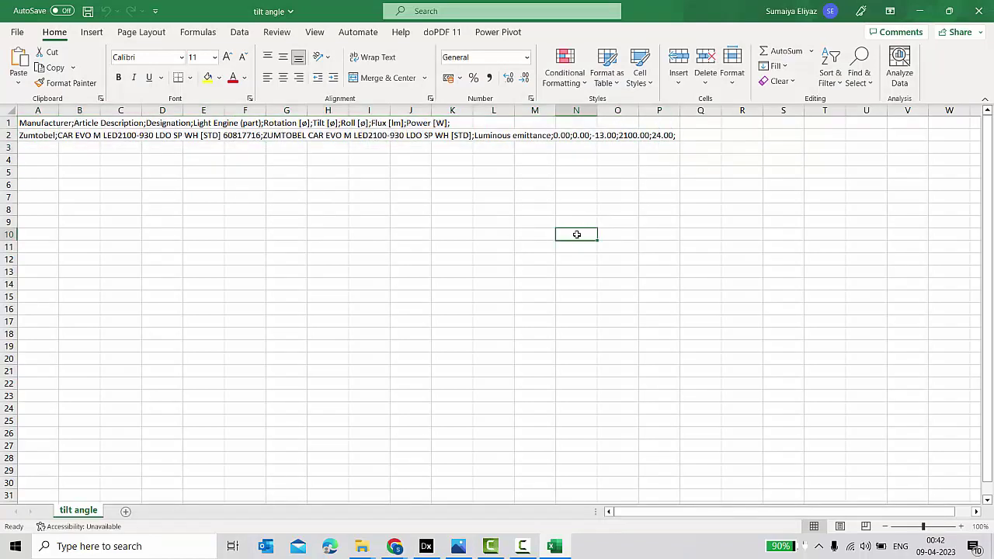
pyautogui.click(381, 126)
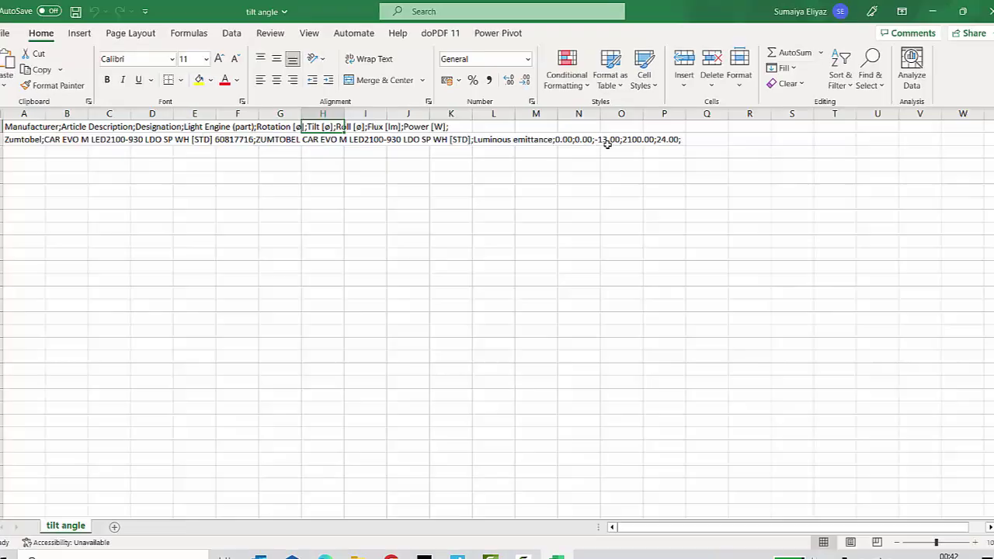
pyautogui.click(602, 136)
pyautogui.click(626, 253)
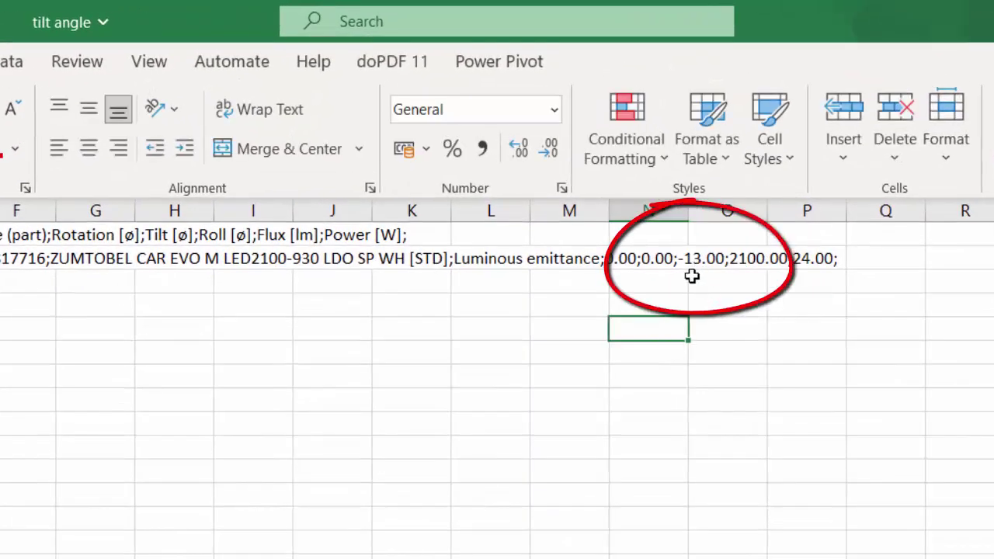
pyautogui.click(681, 353)
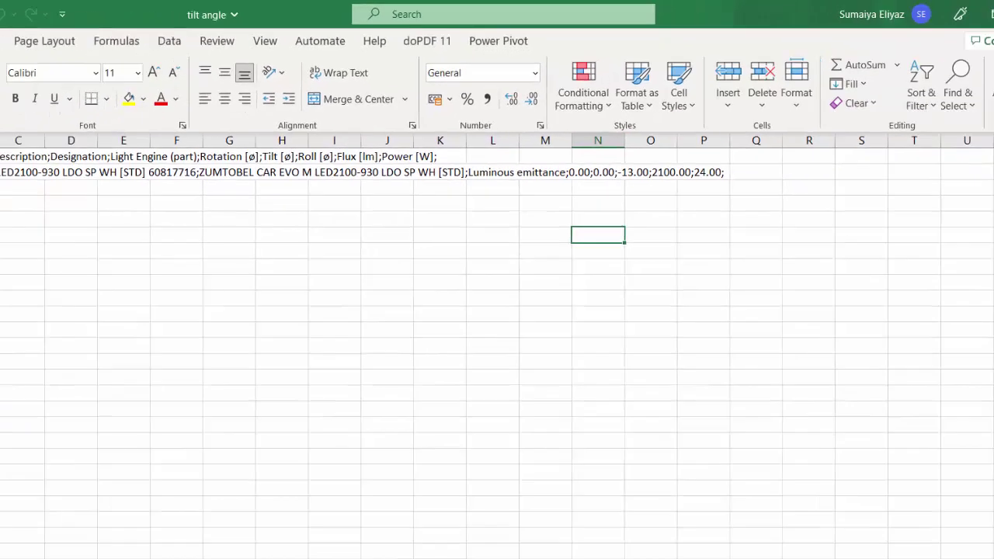
# Switch back to DIALux evo, view the lit dining area and deselect the joint of the downlight above the table.
pyautogui.click(490, 547)
pyautogui.click(491, 547)
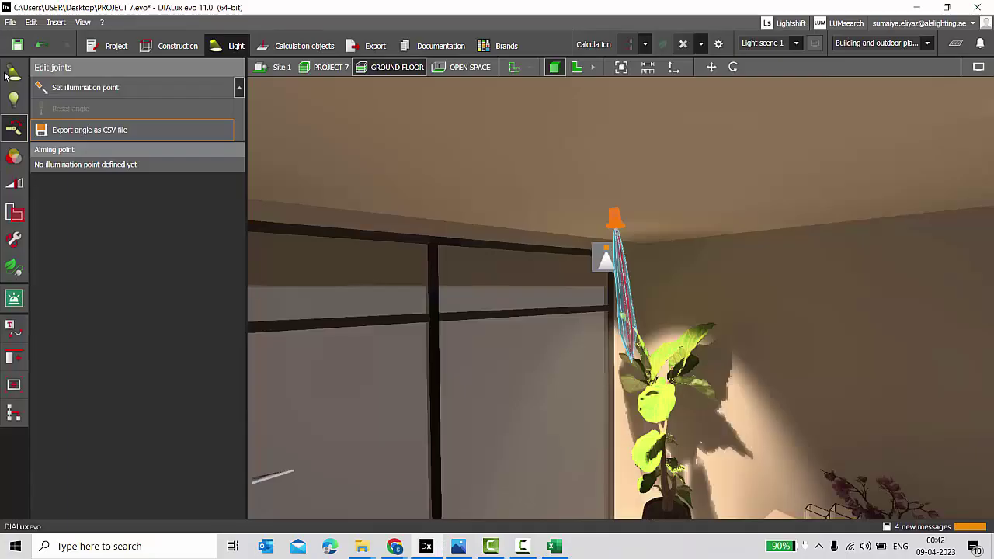
pyautogui.click(10, 74)
pyautogui.scroll(-3, 514, 258)
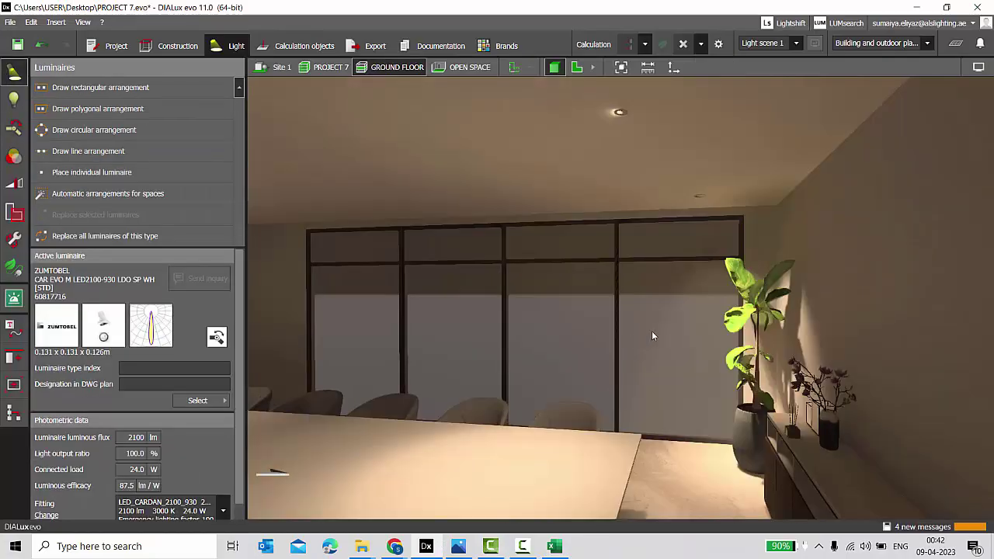
pyautogui.moveTo(651, 332); pyautogui.dragTo(619, 341, button='right')
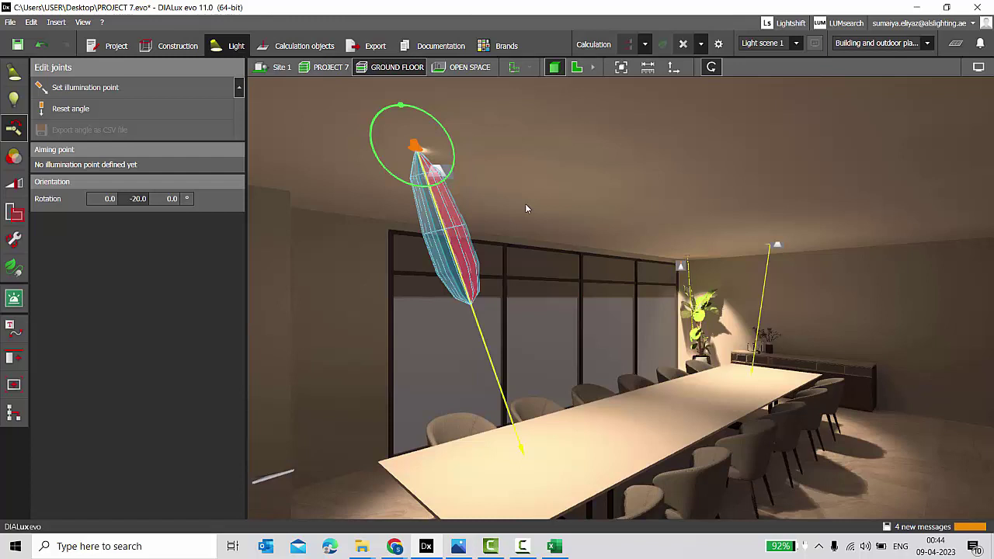
pyautogui.click(464, 296)
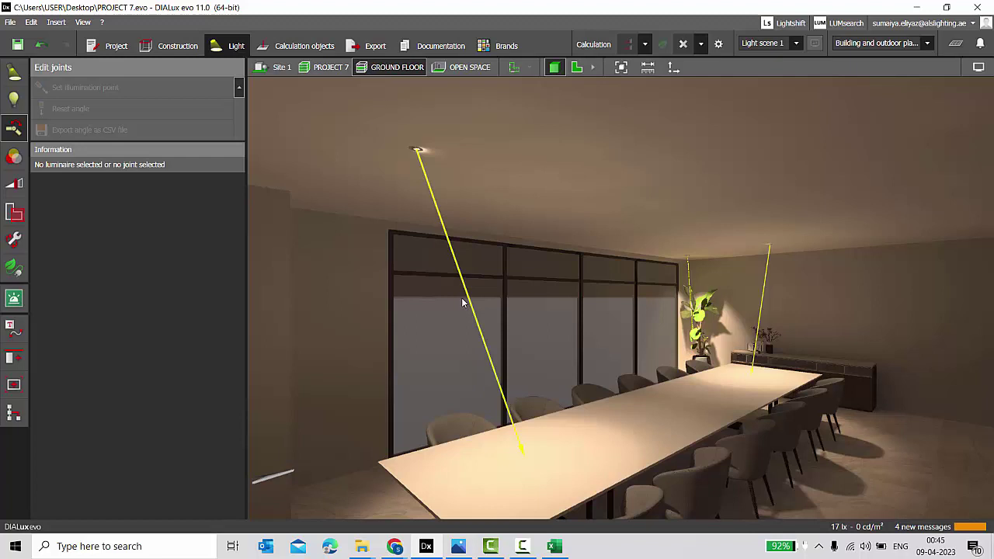
pyautogui.moveTo(527, 550)
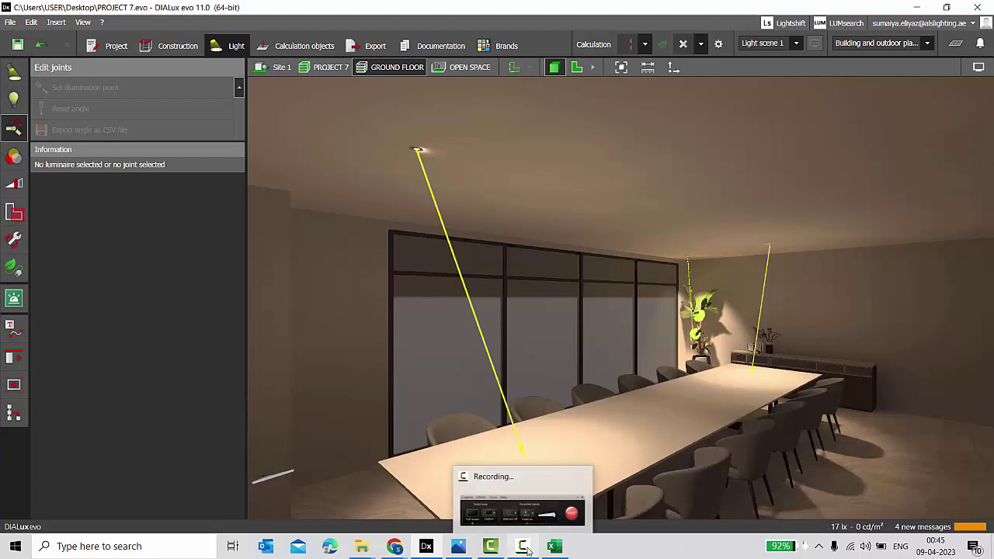